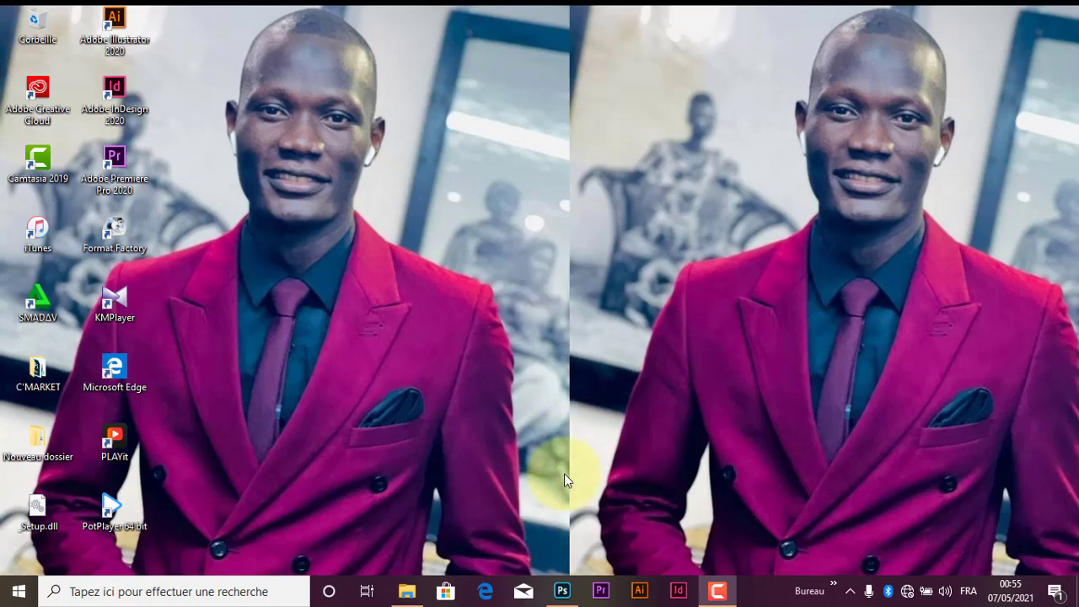
Switch to Photoshop and start a new document from the A4 print preset.
left_click(575, 602)
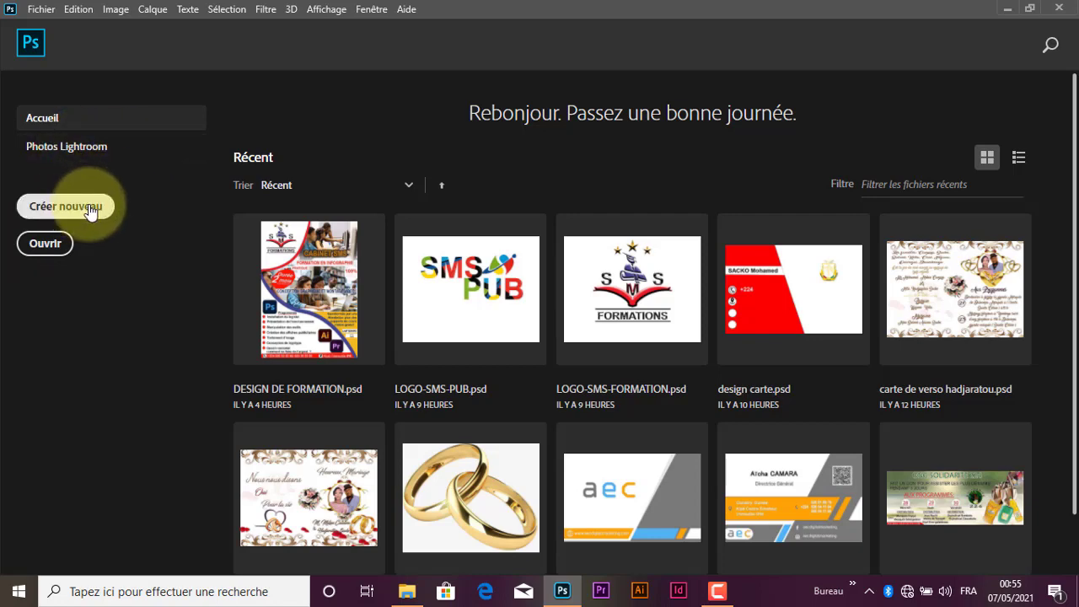
left_click(91, 210)
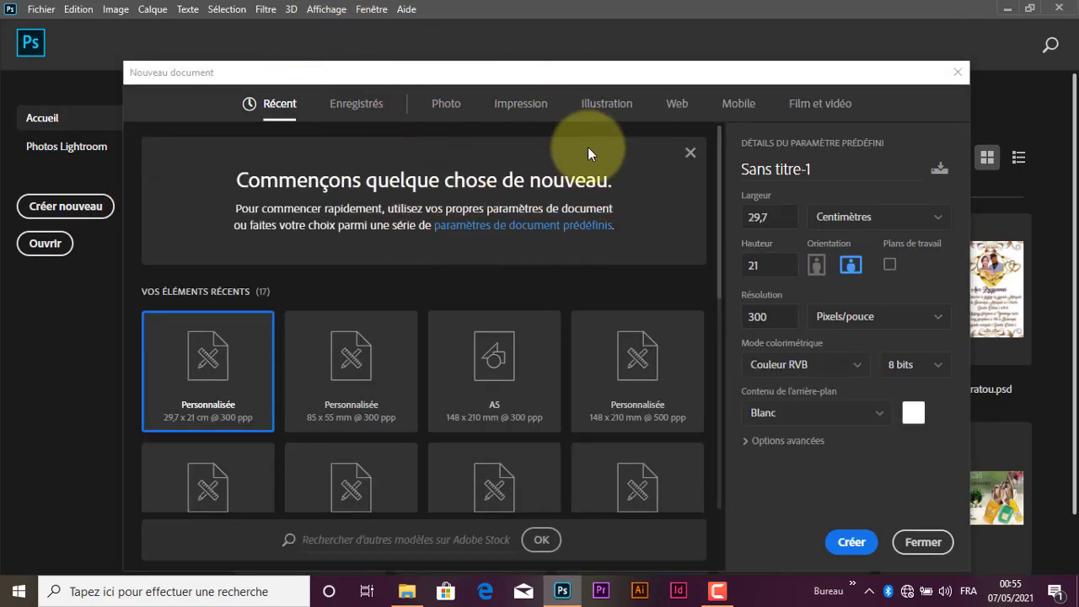
left_click(516, 107)
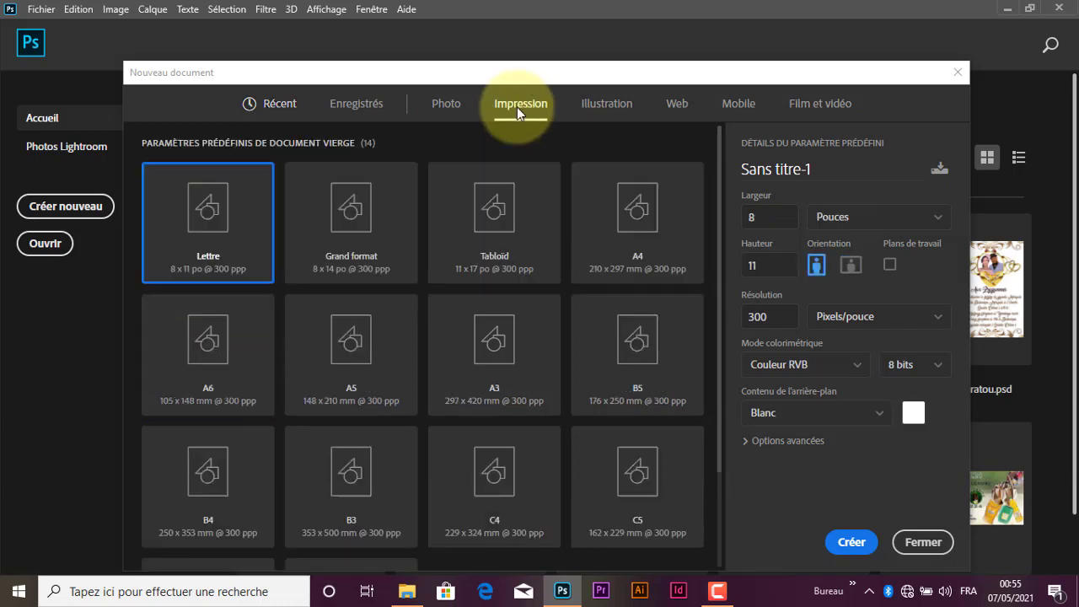
left_click(647, 208)
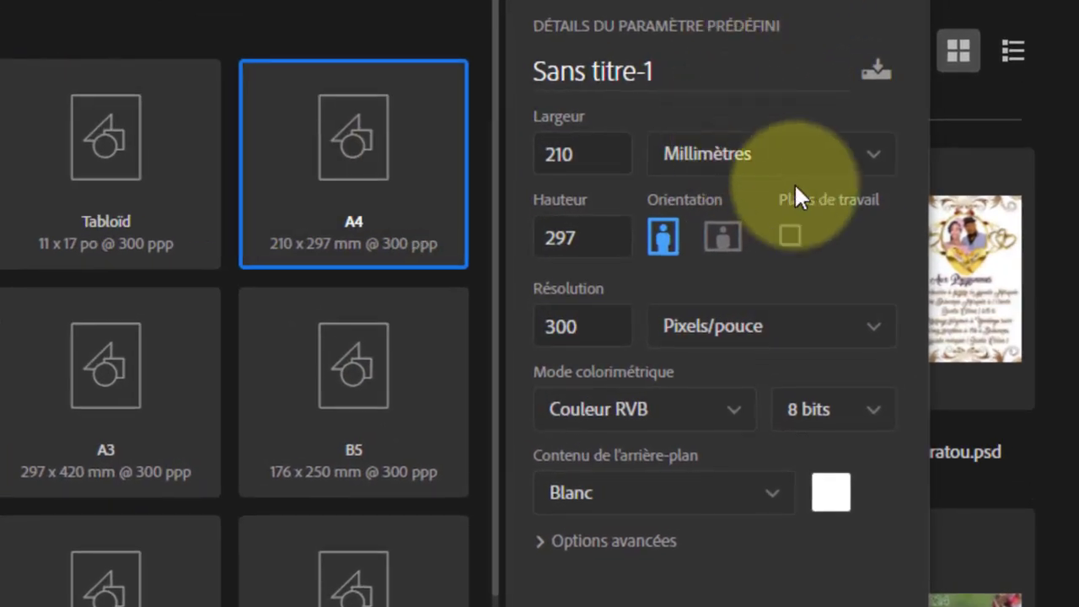
Set the document's width to 85 mm and height to 55 mm, switch it to portrait orientation and create it.
left_click(873, 157)
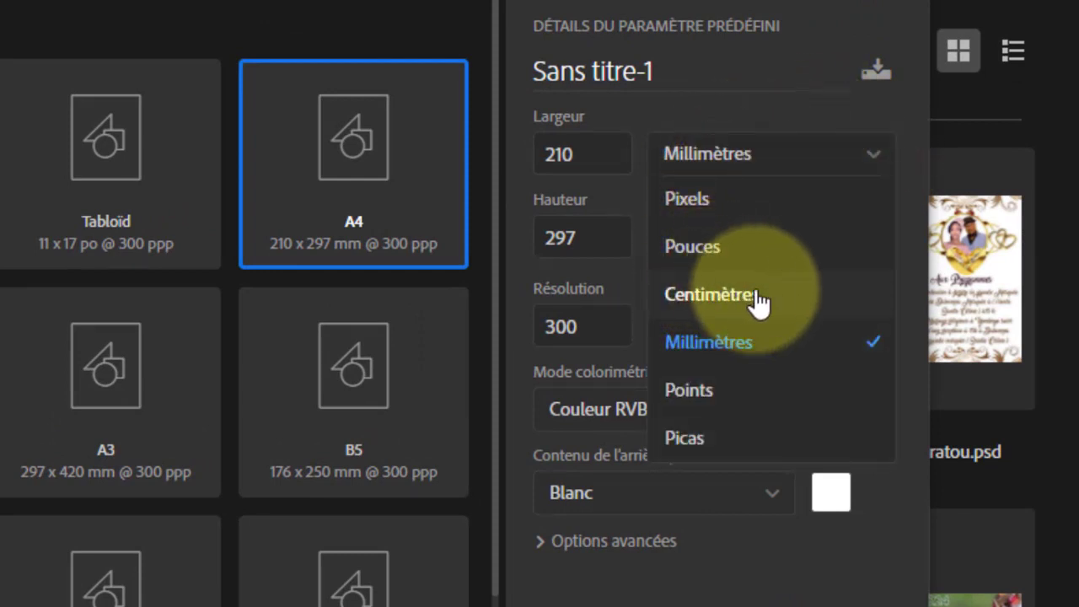
left_click(831, 108)
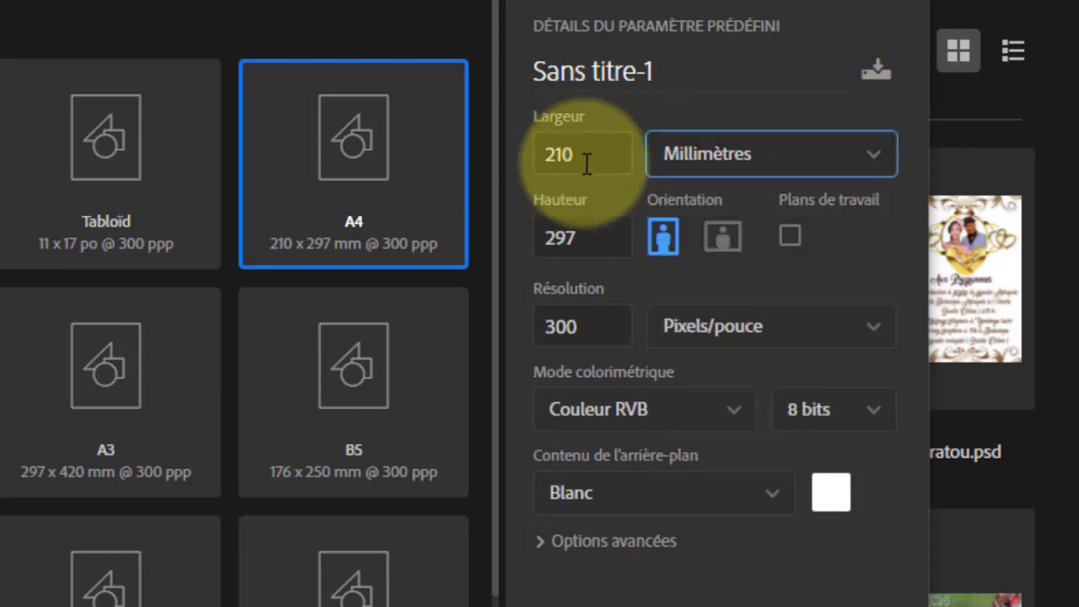
double_click(597, 161)
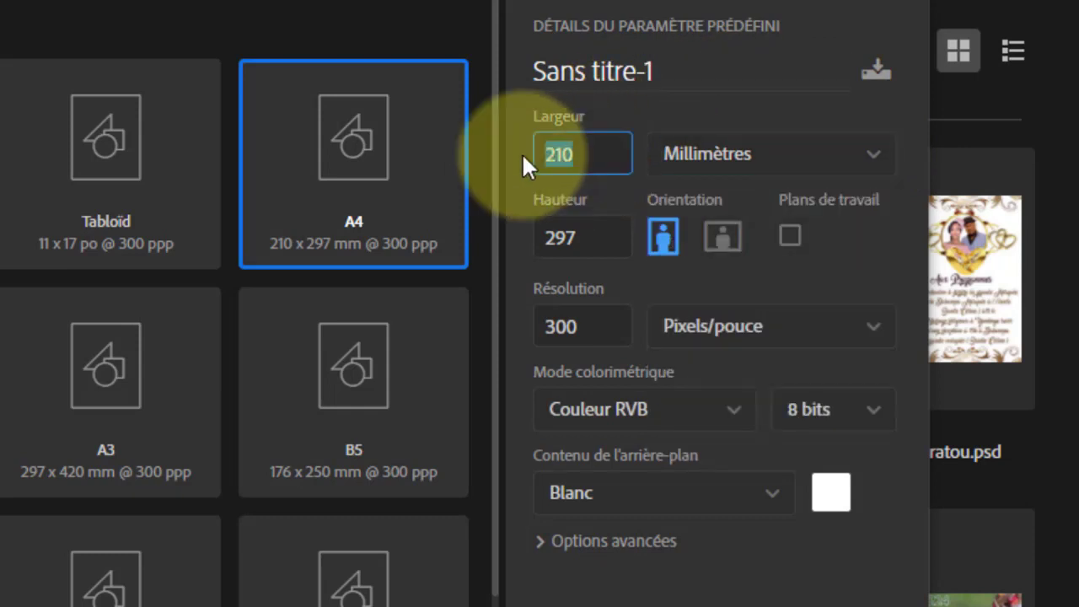
type("85")
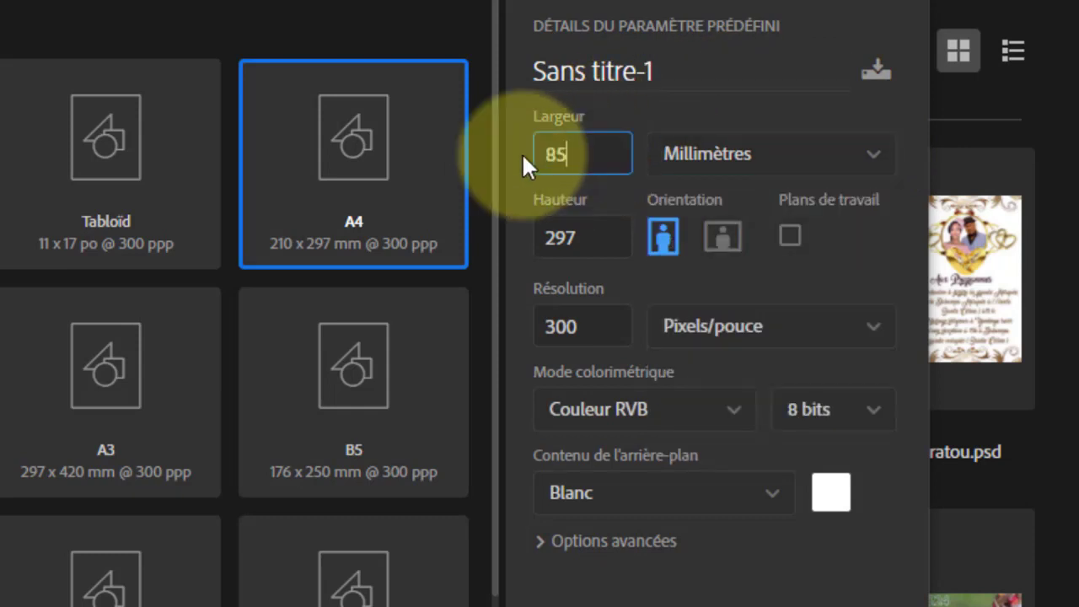
double_click(593, 241)
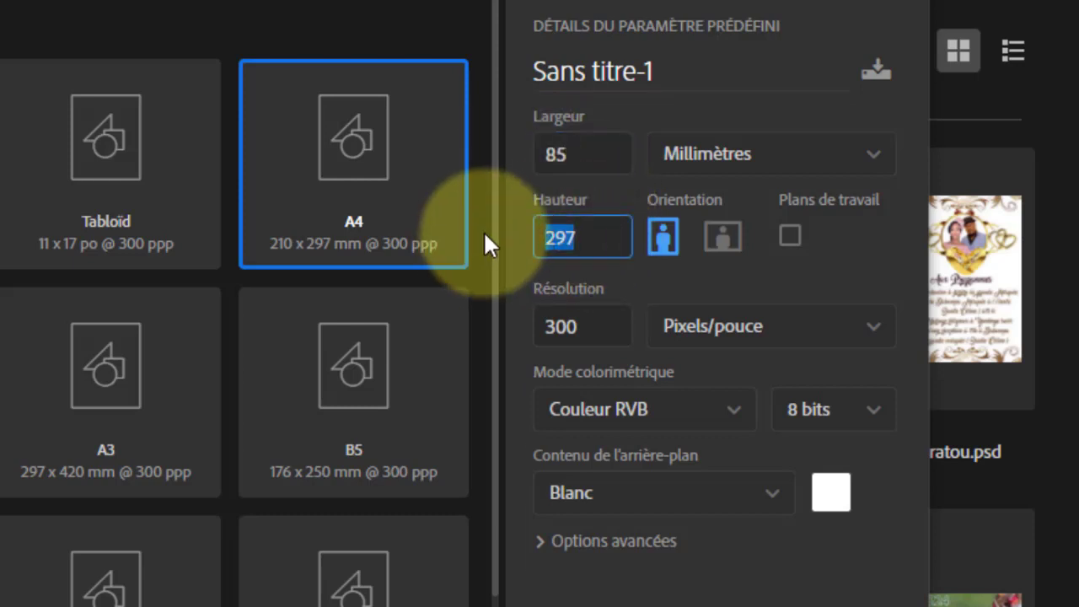
type("55")
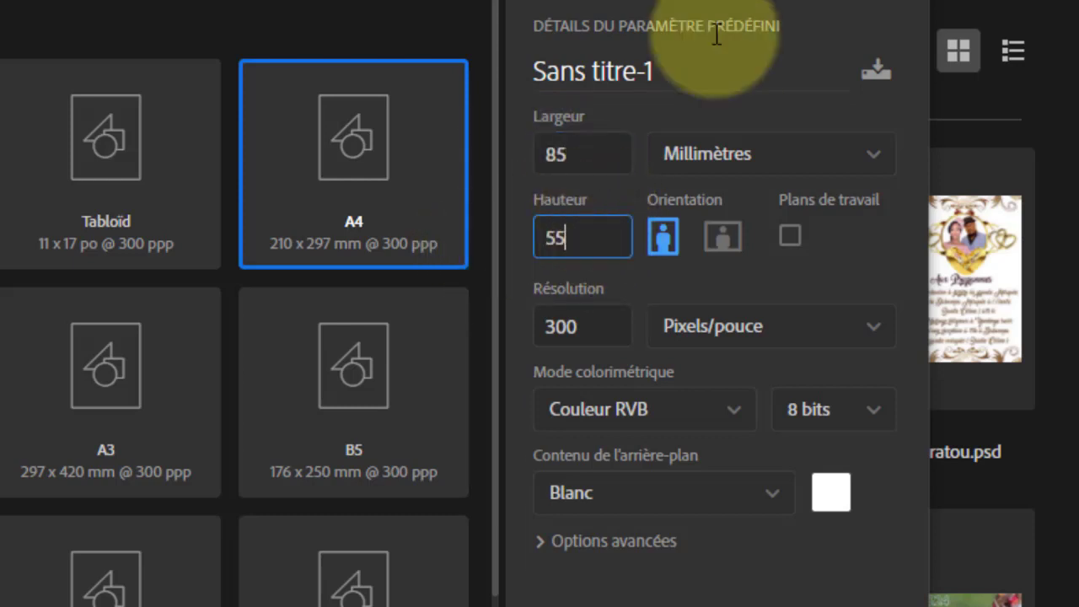
left_click(666, 238)
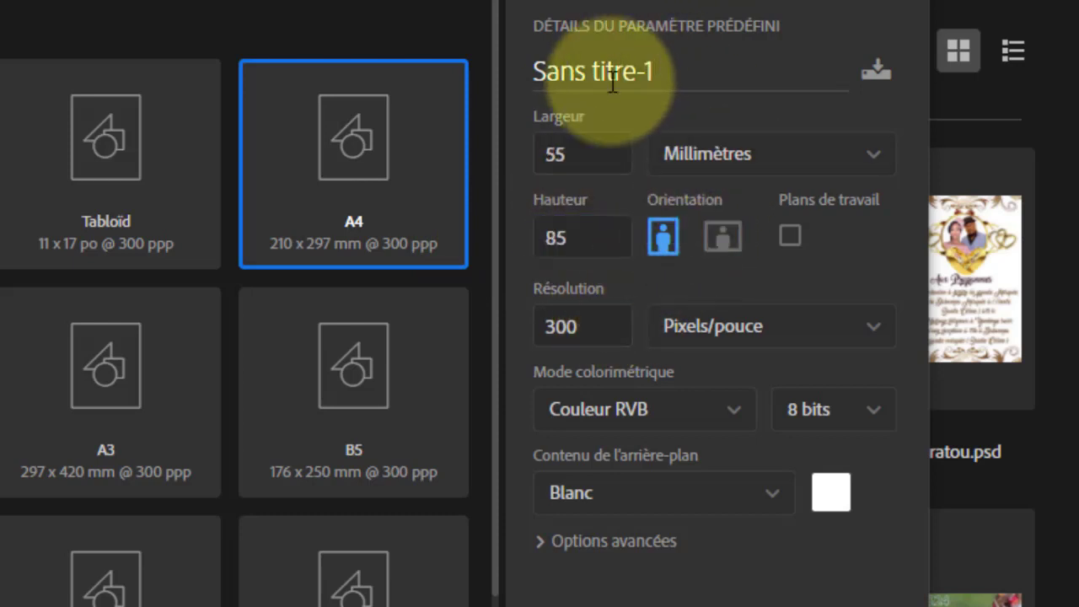
left_click(724, 236)
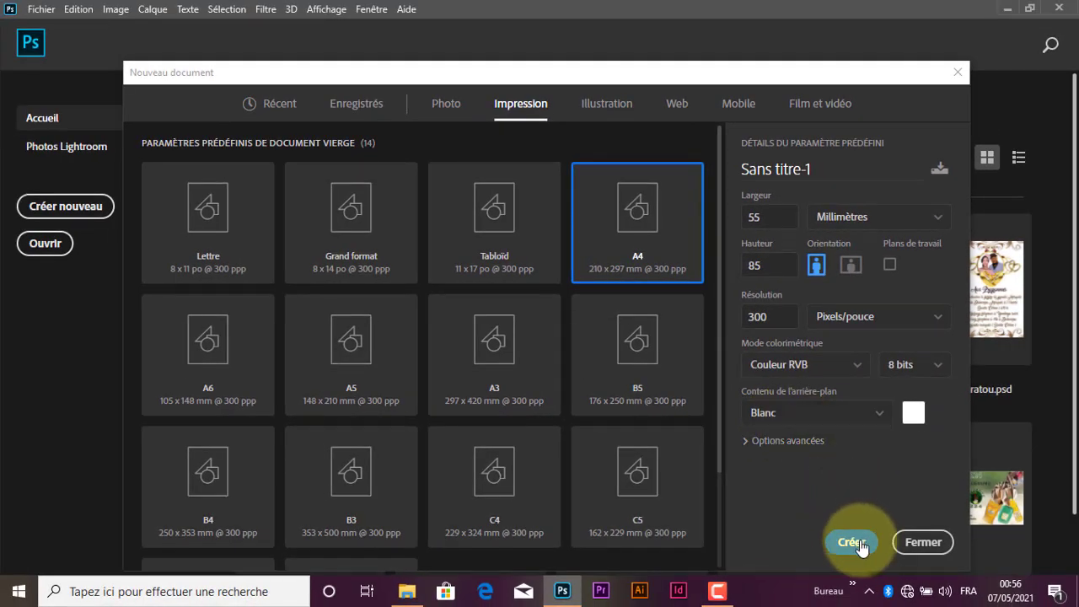
left_click(860, 544)
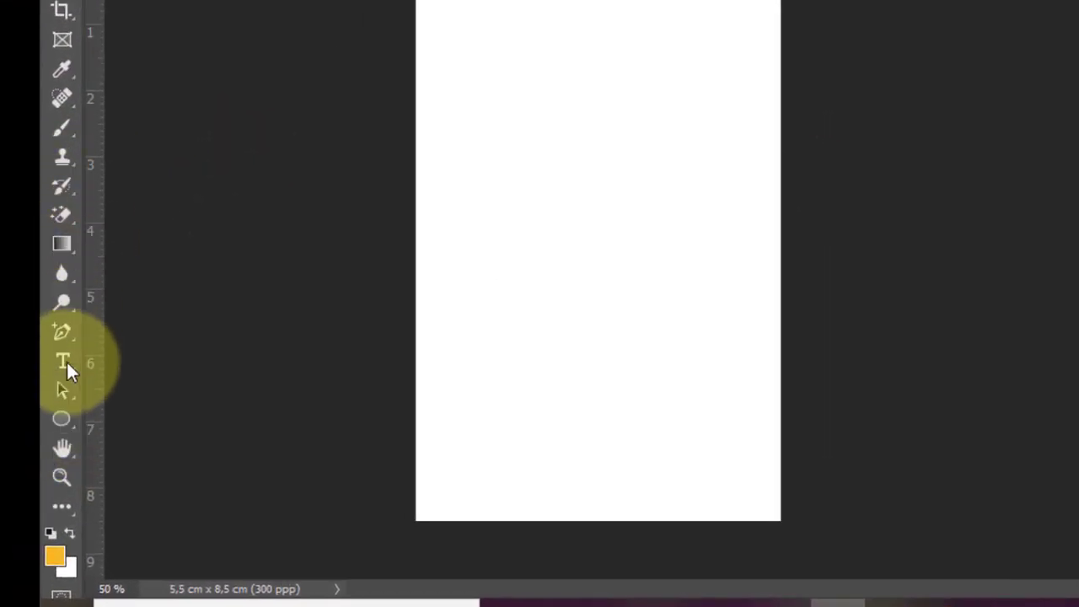
Draw a rectangle of about 658 × 246 px across the top of the page with the Rectangle tool.
right_click(72, 427)
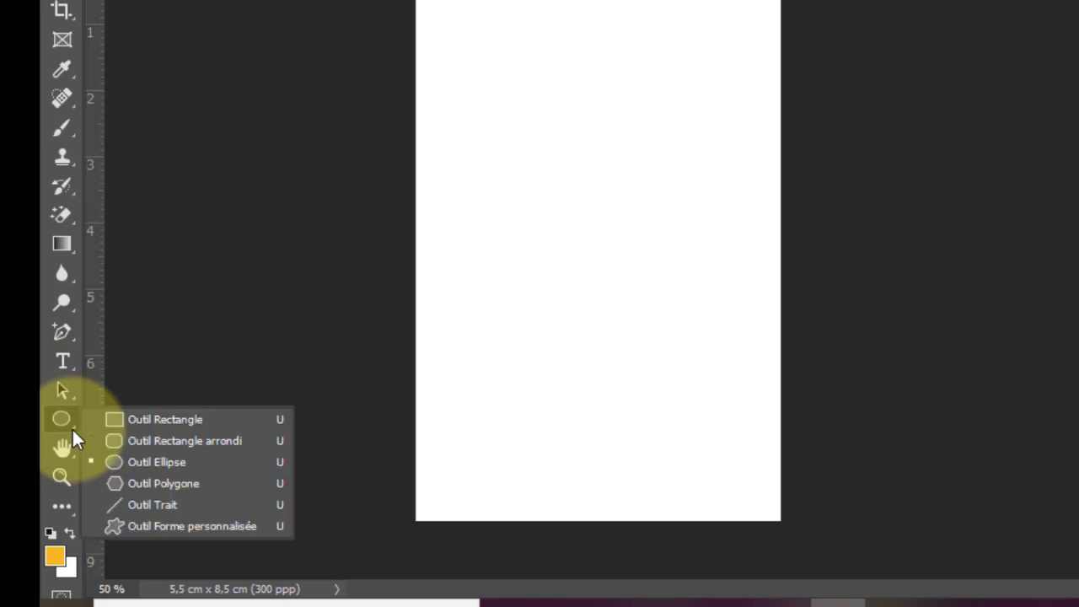
left_click(184, 419)
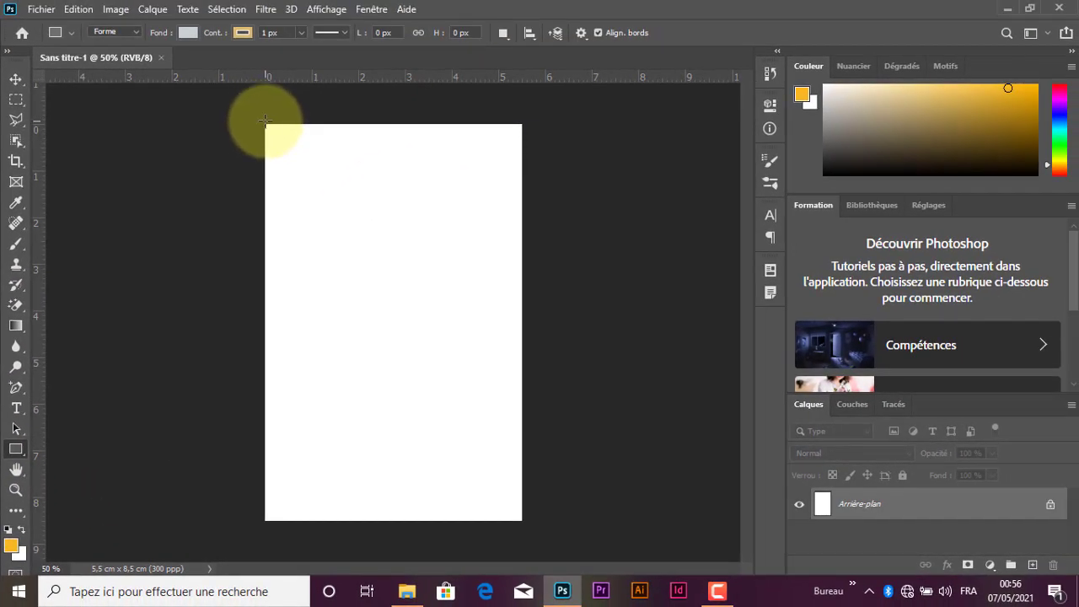
left_click_drag(265, 123, 522, 239)
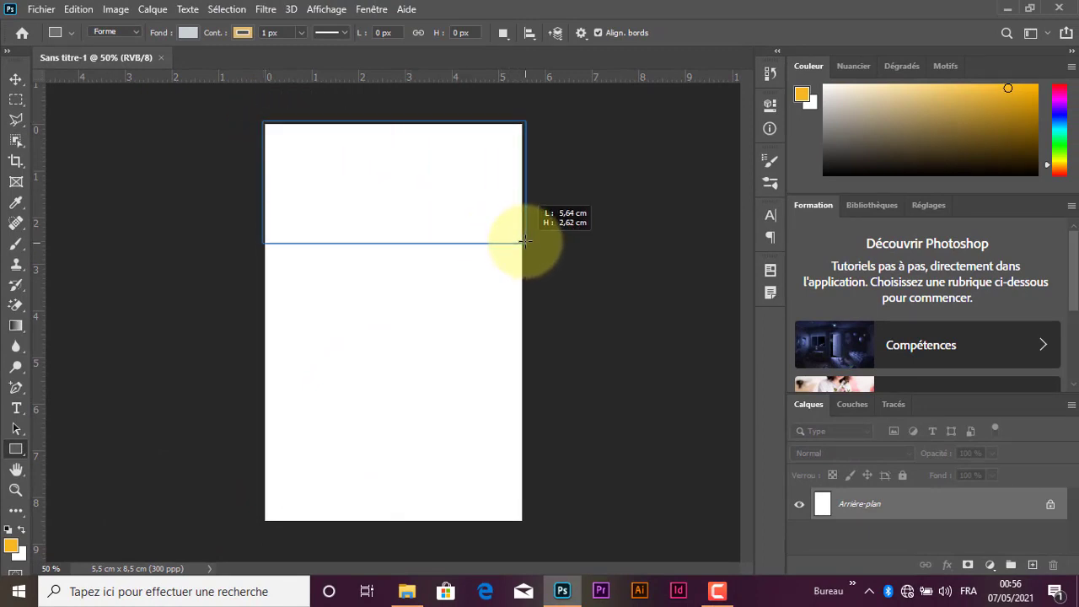
left_click_drag(520, 234, 522, 218)
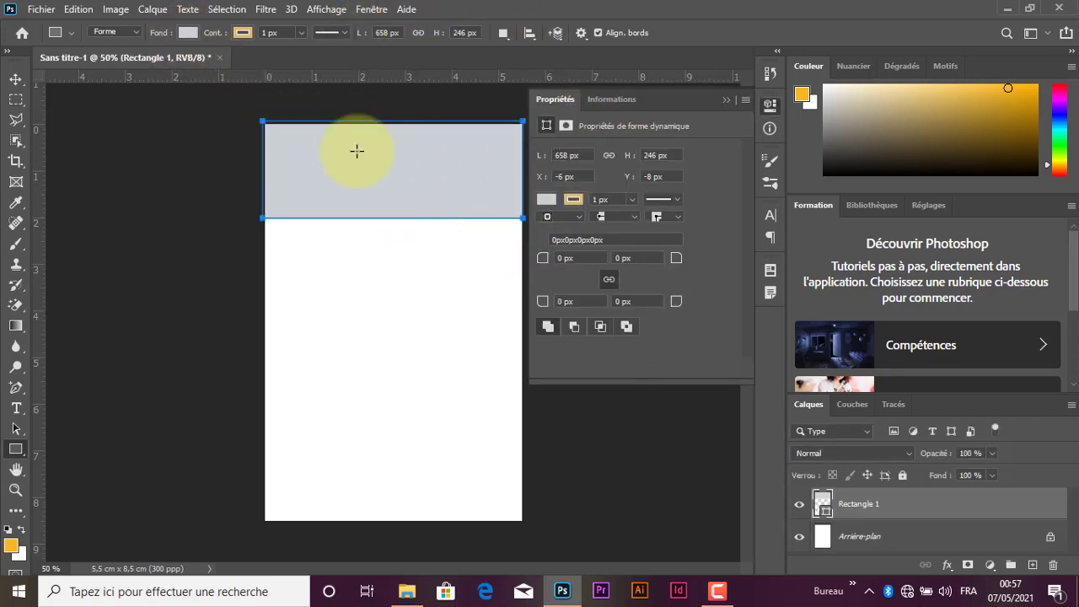
Fill the rectangle with red and remove its stroke.
left_click(188, 32)
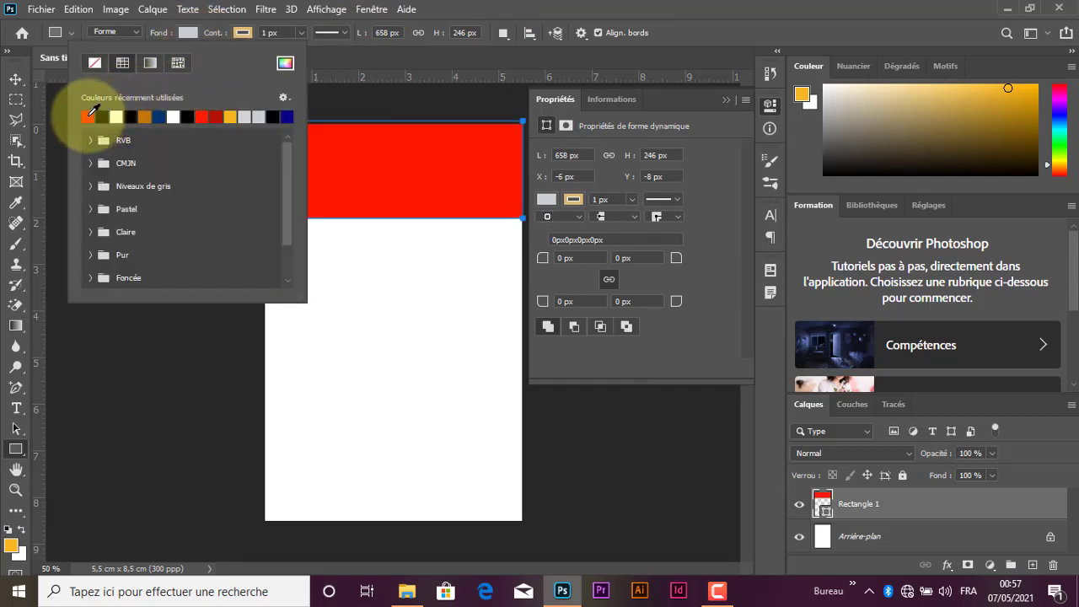
left_click(178, 35)
left_click(236, 32)
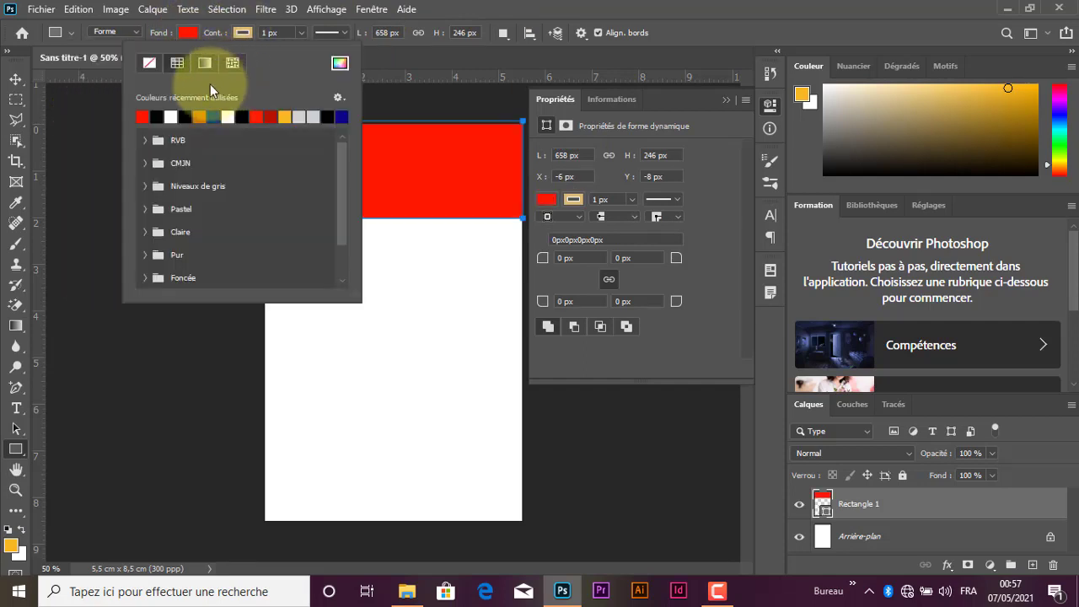
left_click(244, 34)
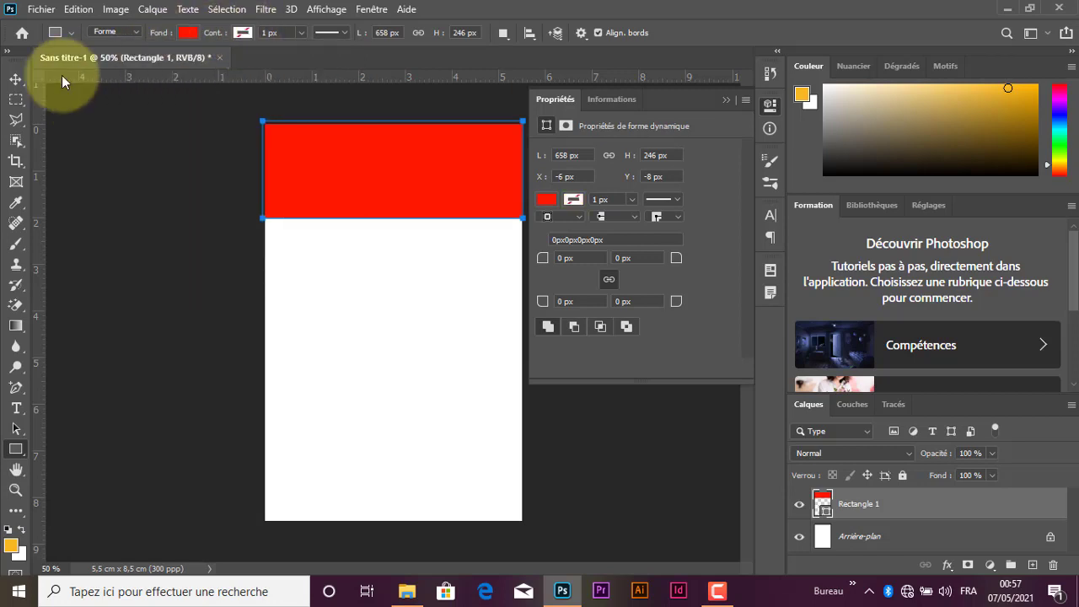
left_click(727, 99)
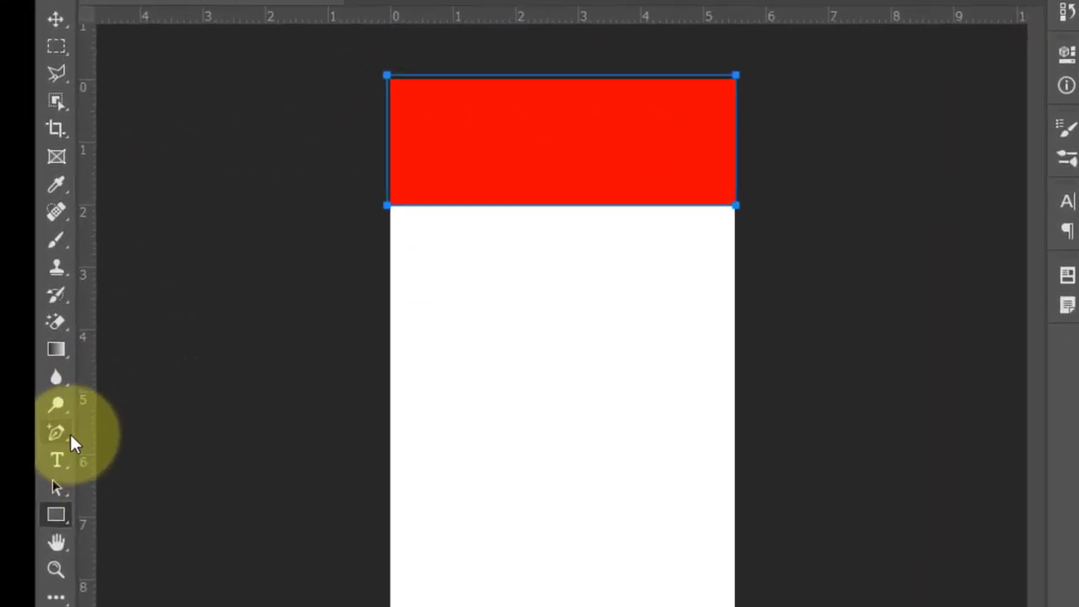
Add an anchor point midway along the red rectangle's lower edge and pull its right handle up to form an S-shaped wave.
left_click(69, 437)
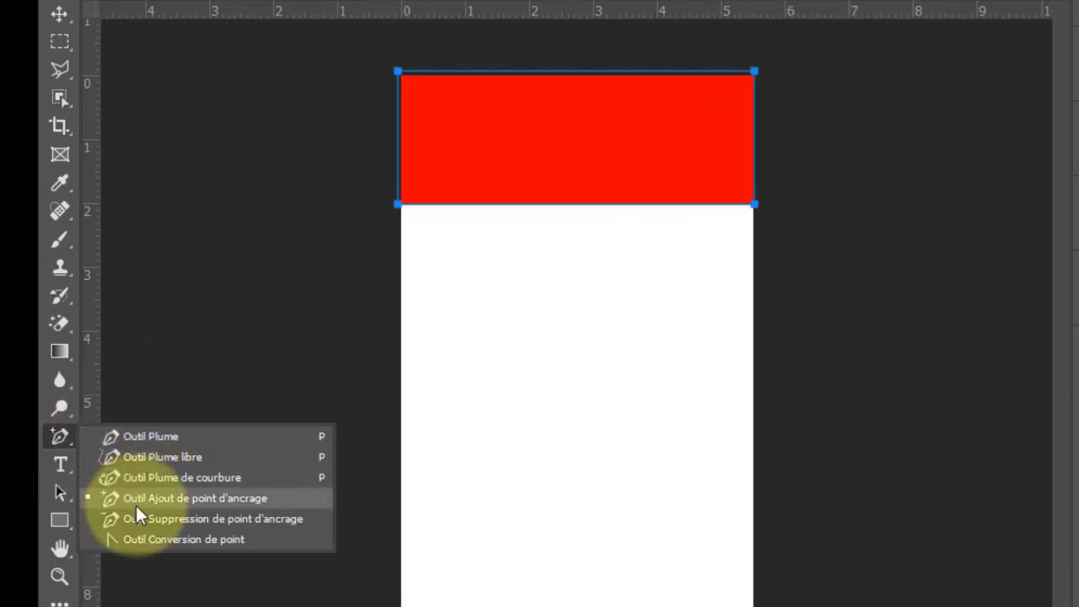
left_click(253, 499)
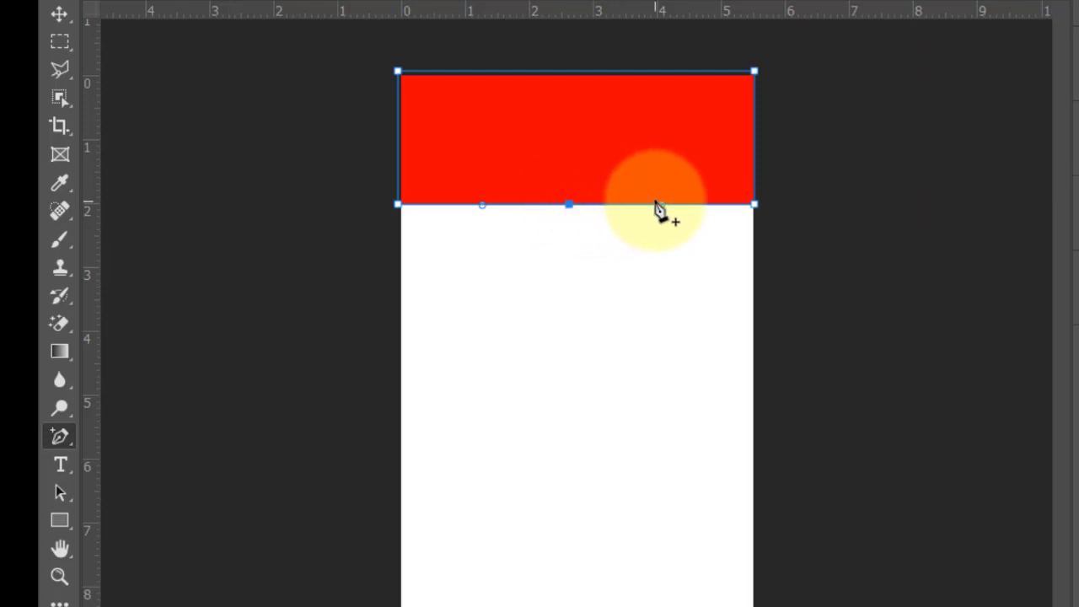
mouse_move(662, 209)
left_mouse_down()
mouse_move(657, 99)
mouse_move(687, 175)
mouse_move(652, 294)
mouse_move(676, 224)
left_mouse_up()
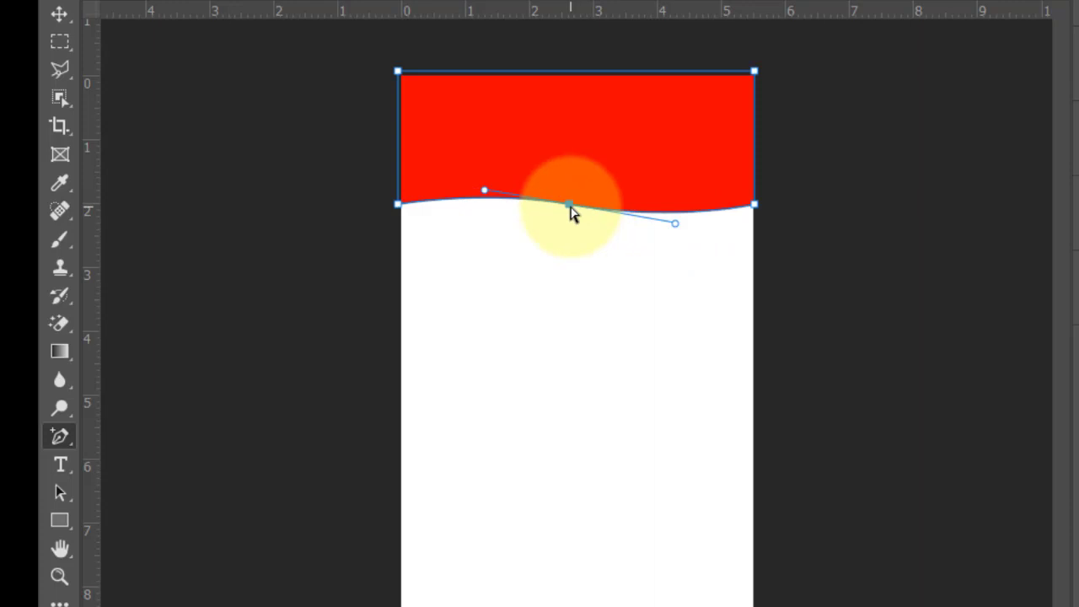
left_click_drag(571, 214, 576, 255)
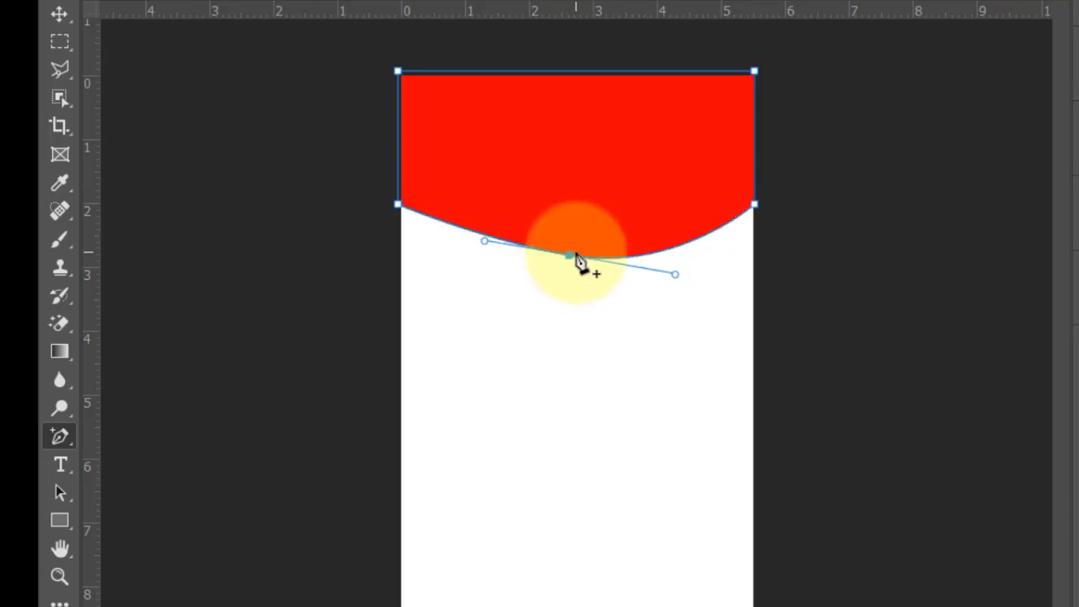
key("ctrl+z")
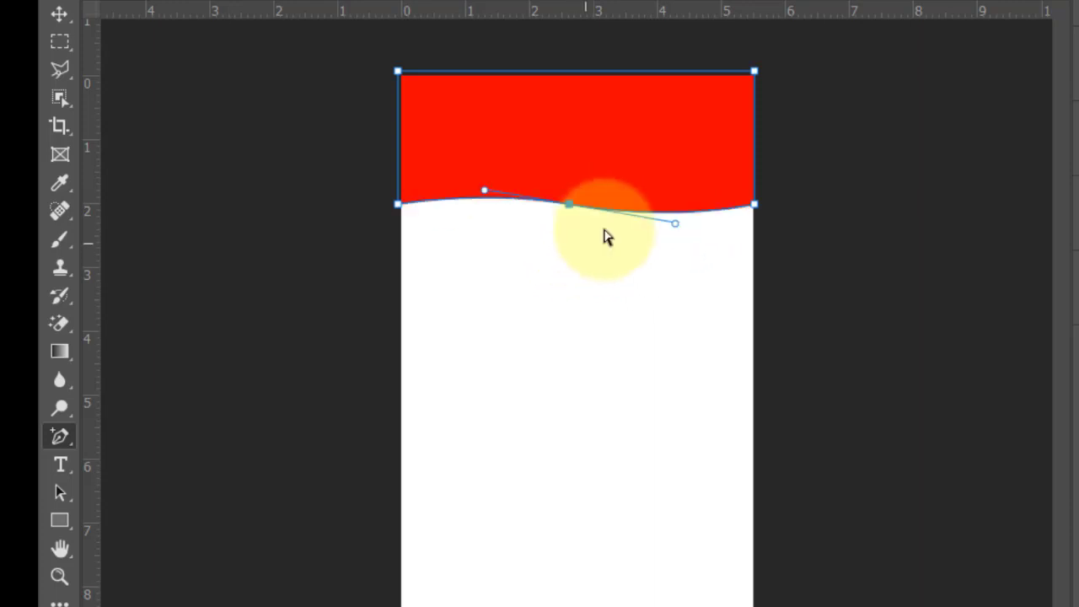
left_click_drag(679, 229, 666, 118)
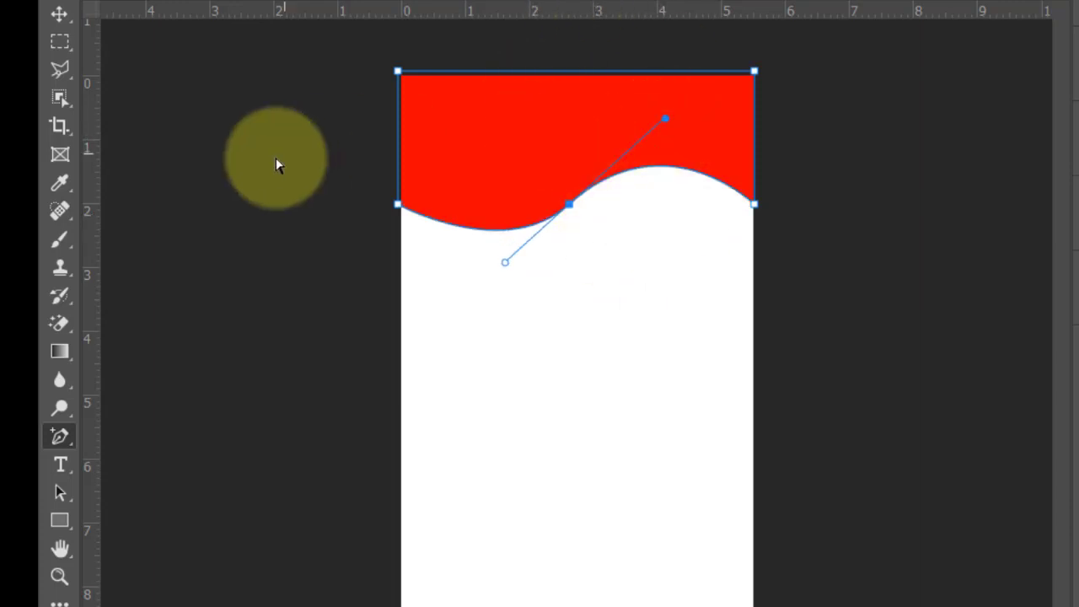
Stretch the red wave shape downward to about 110.89% of its height with Free Transform, keeping the width at 100%.
left_click(59, 15)
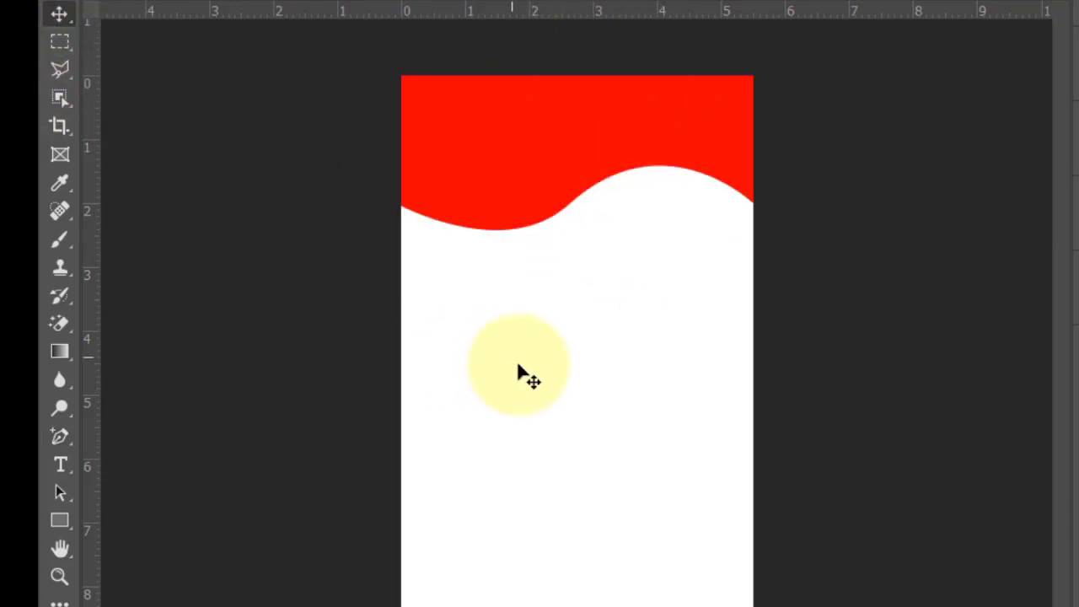
left_click_drag(593, 146, 566, 133)
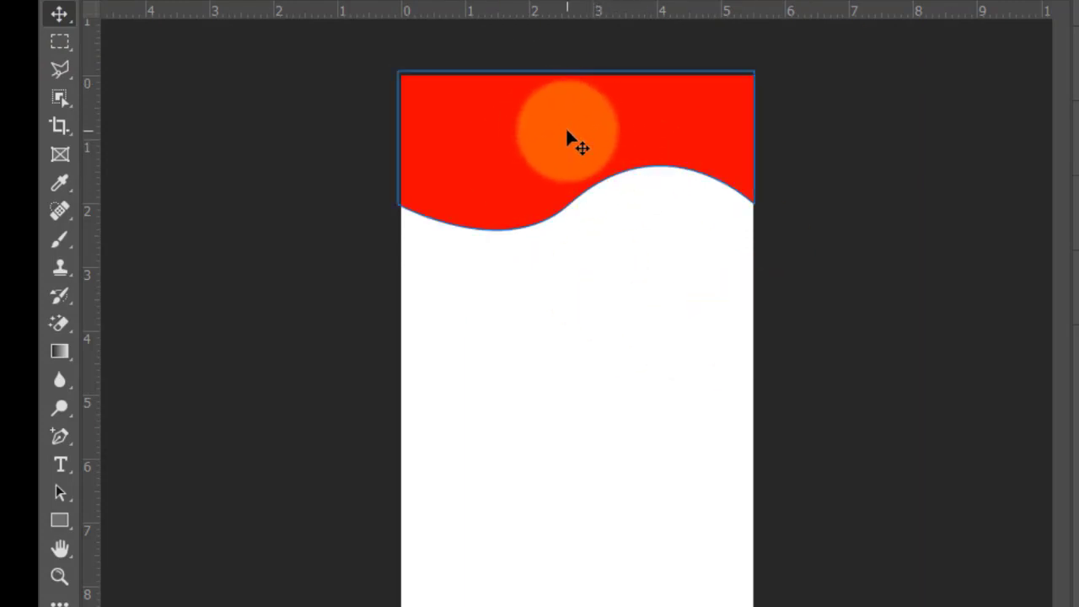
key("ctrl+t")
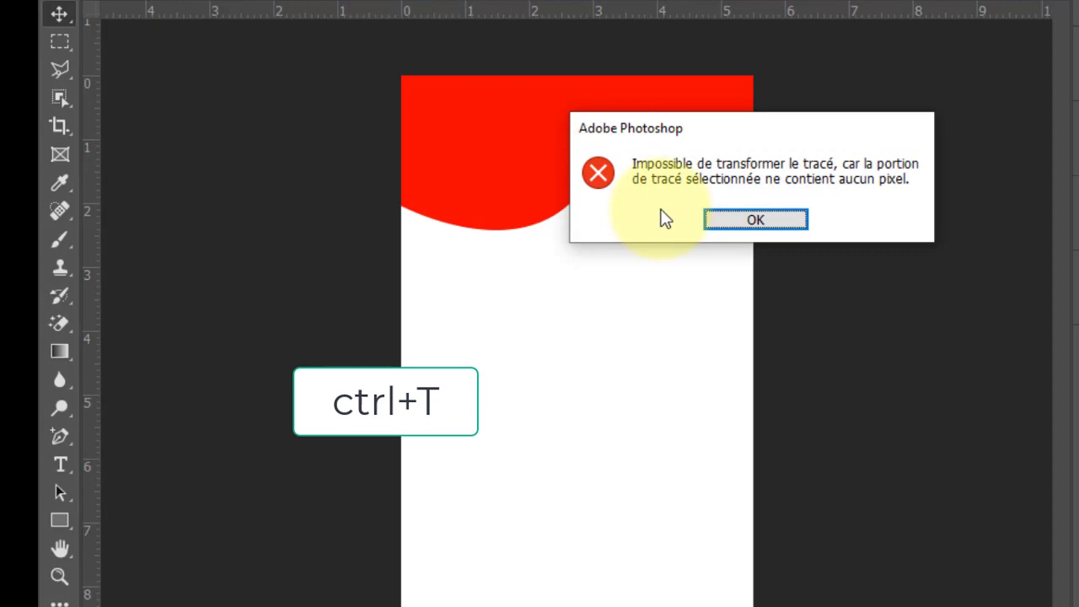
left_click(713, 220)
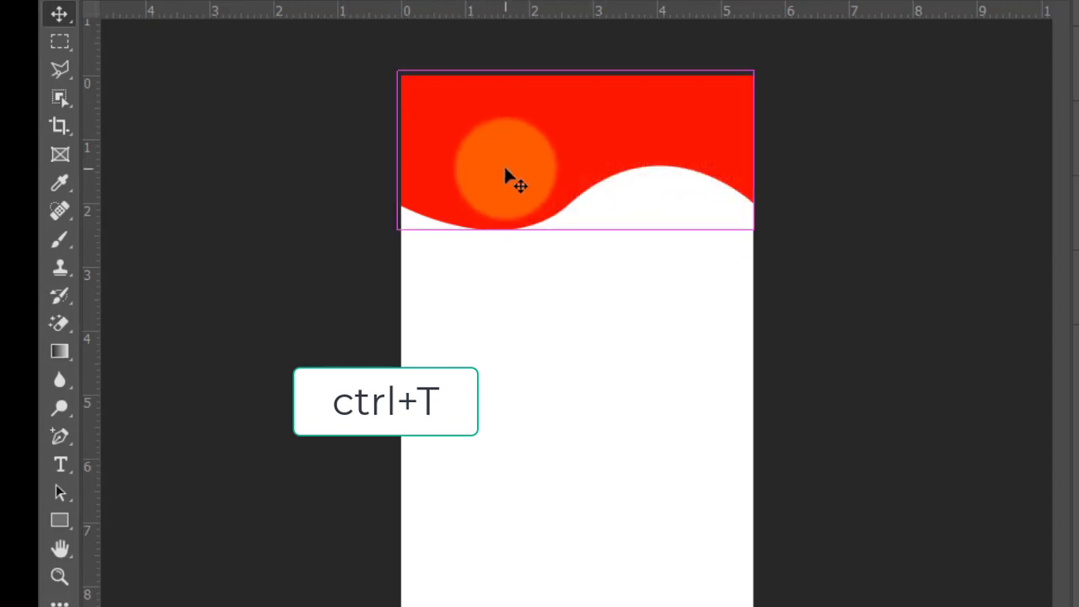
key("ctrl+t")
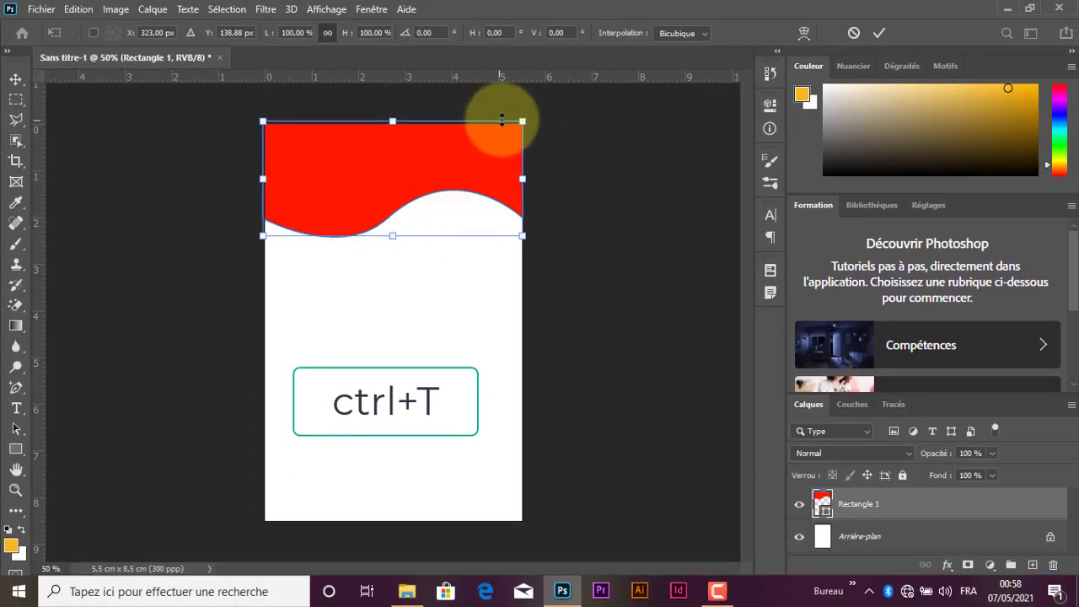
left_click_drag(390, 236, 391, 248)
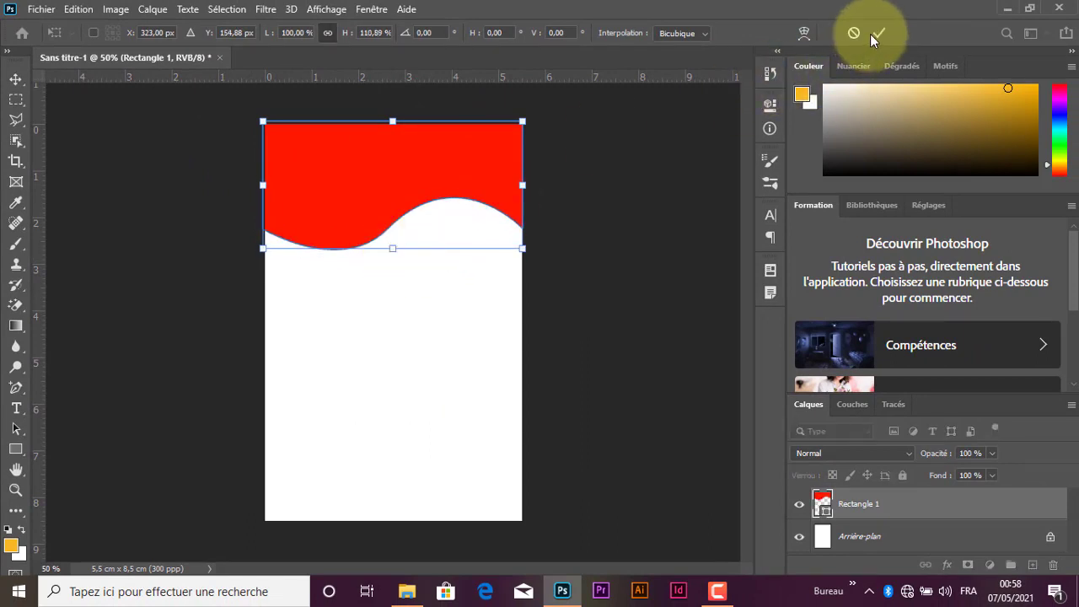
key("Return")
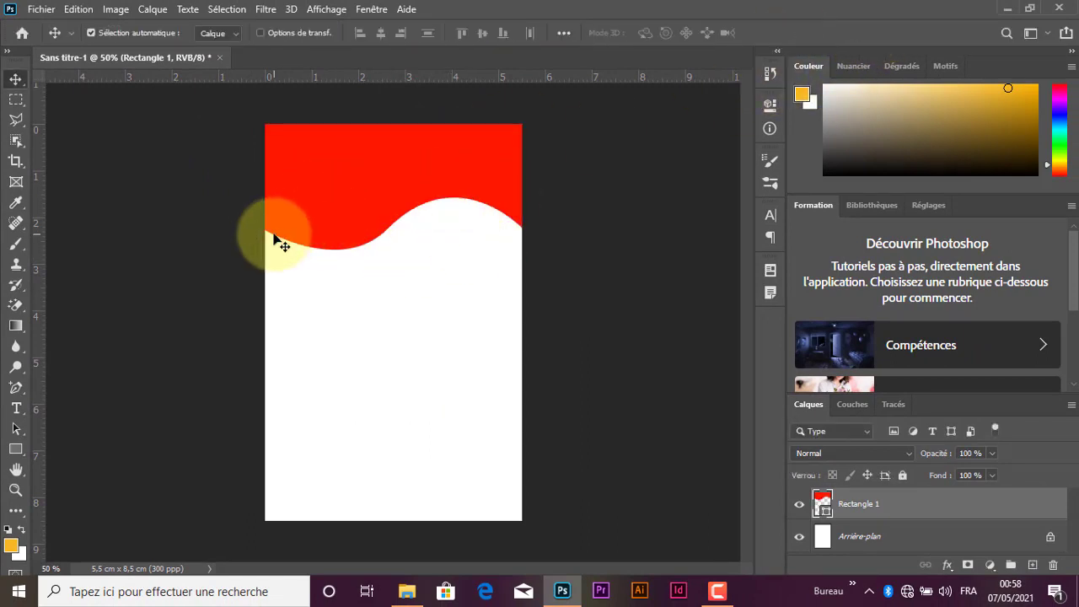
Duplicate the red wave shape and place the copy about 1 cm lower on the page.
left_click_drag(413, 179, 408, 221)
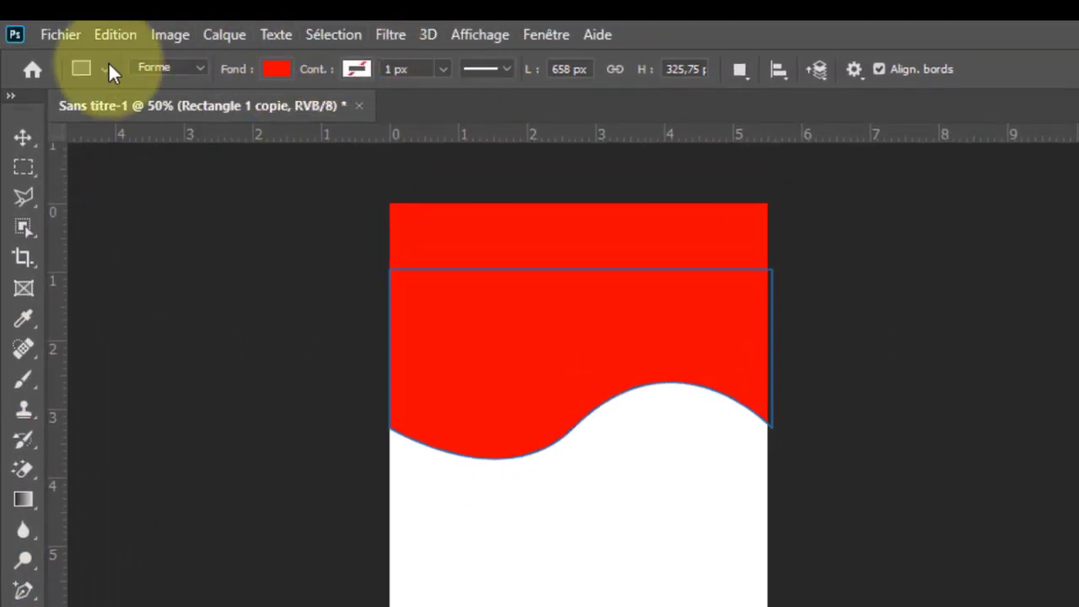
Fill the copied wave shape with white and move its layer beneath the original red wave.
left_click(285, 66)
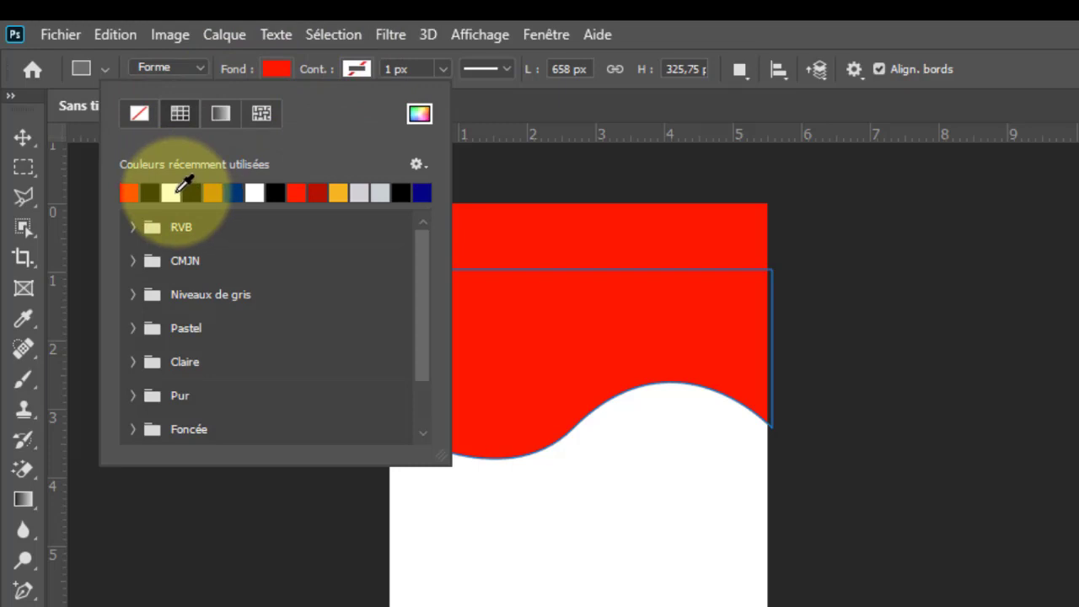
left_click(173, 192)
left_click(274, 69)
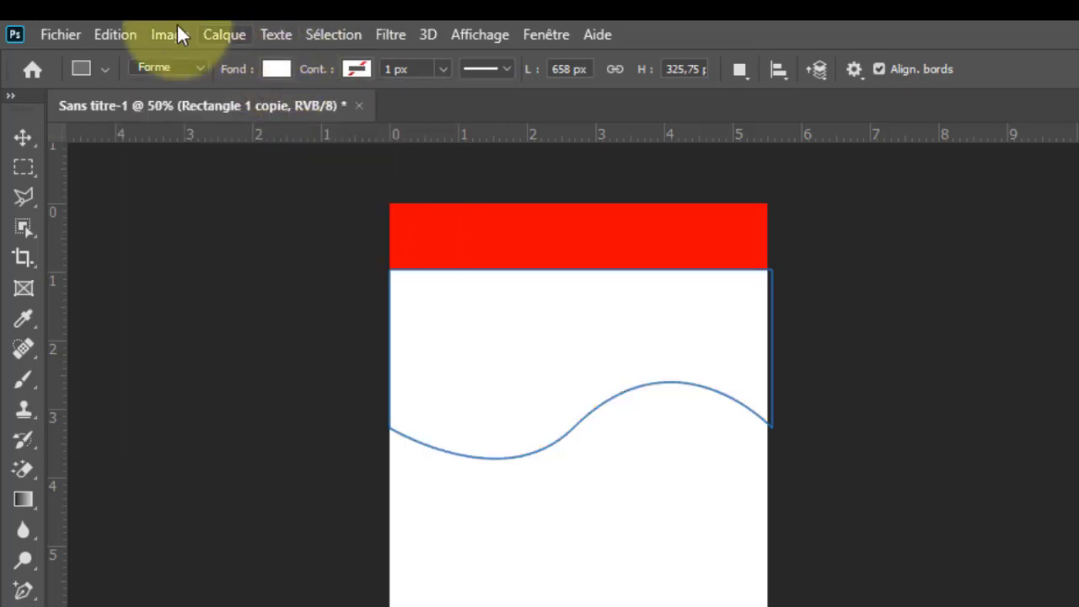
left_click(22, 137)
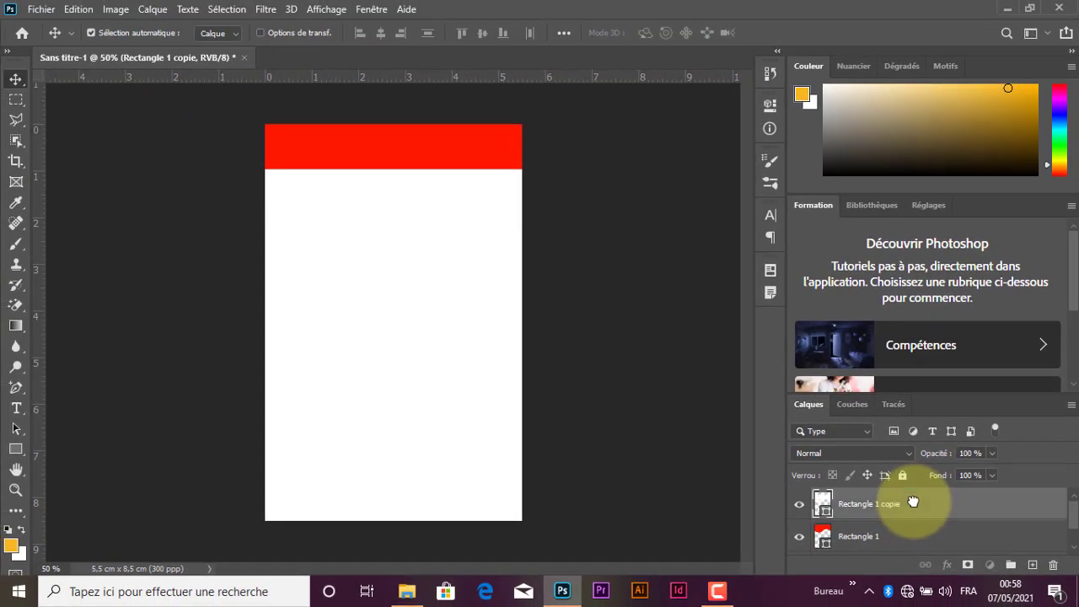
left_click_drag(912, 502, 911, 499)
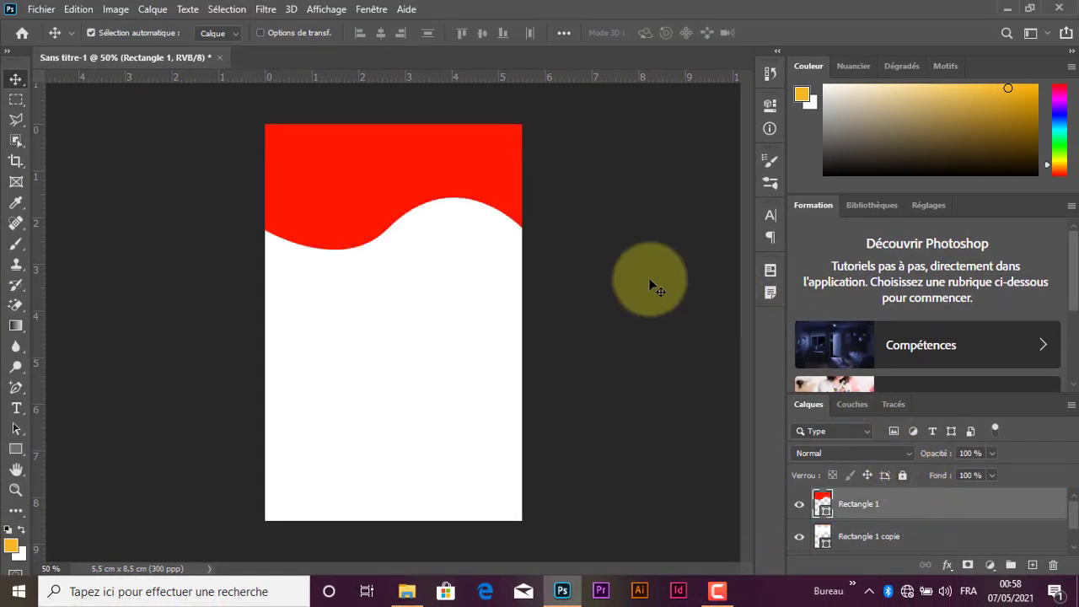
Shift the white wave lower on the card and duplicate it, with the copy further down.
left_click_drag(452, 215, 457, 231)
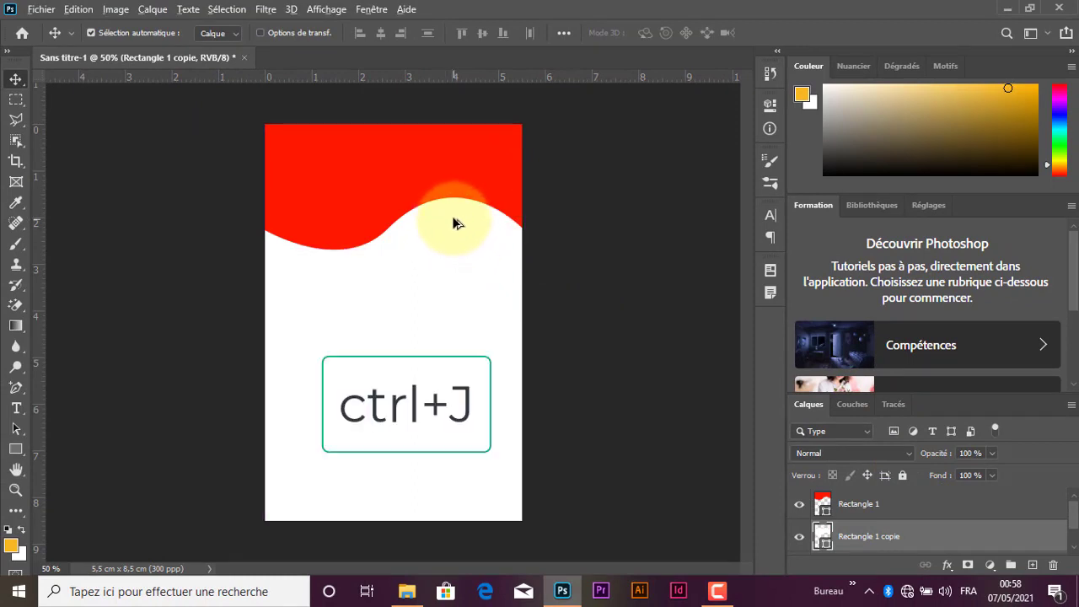
left_click_drag(453, 224, 454, 279)
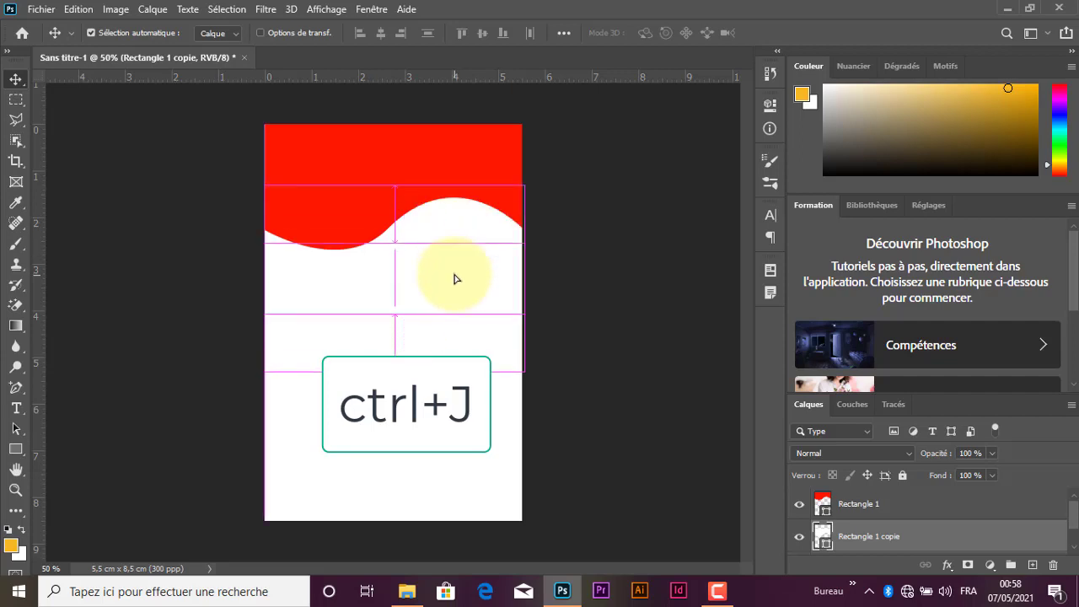
key("ctrl+j")
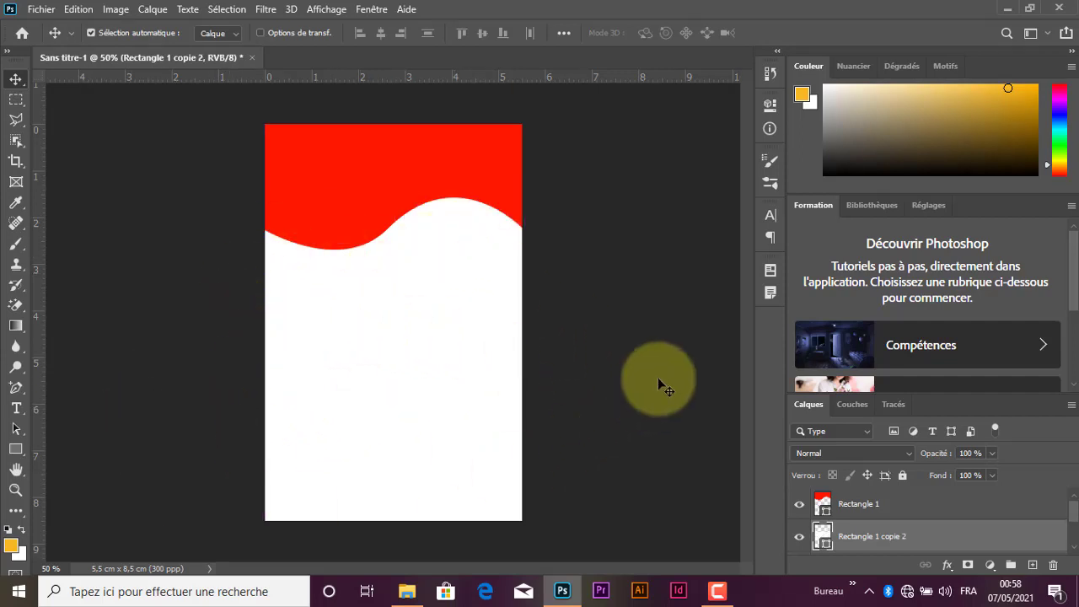
Fill the lower wave copy with red and place the white wave's layer above it in the stacking order.
left_click(17, 450)
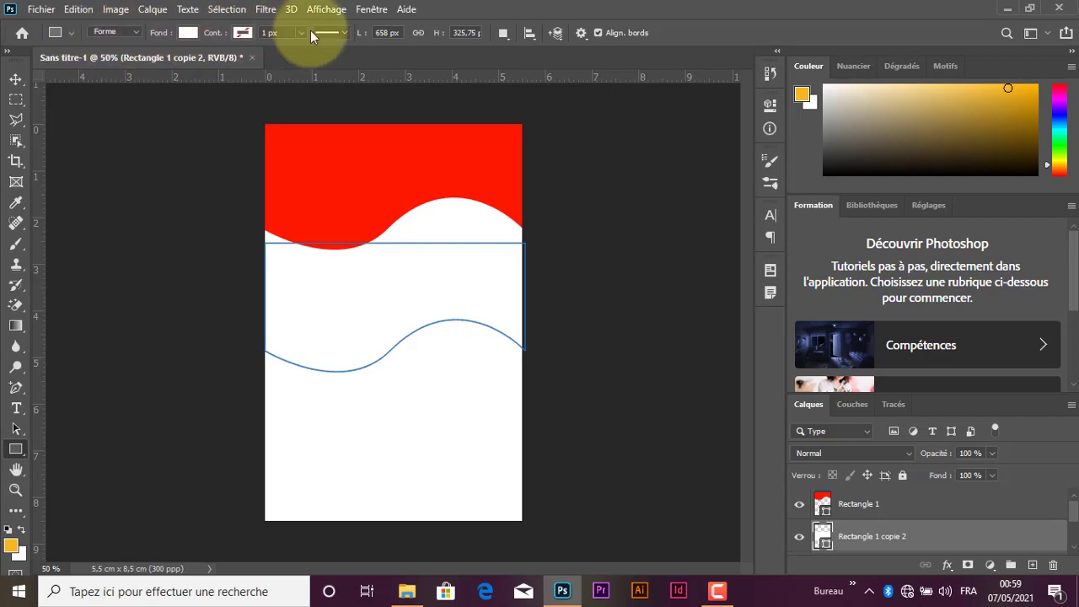
left_click(193, 32)
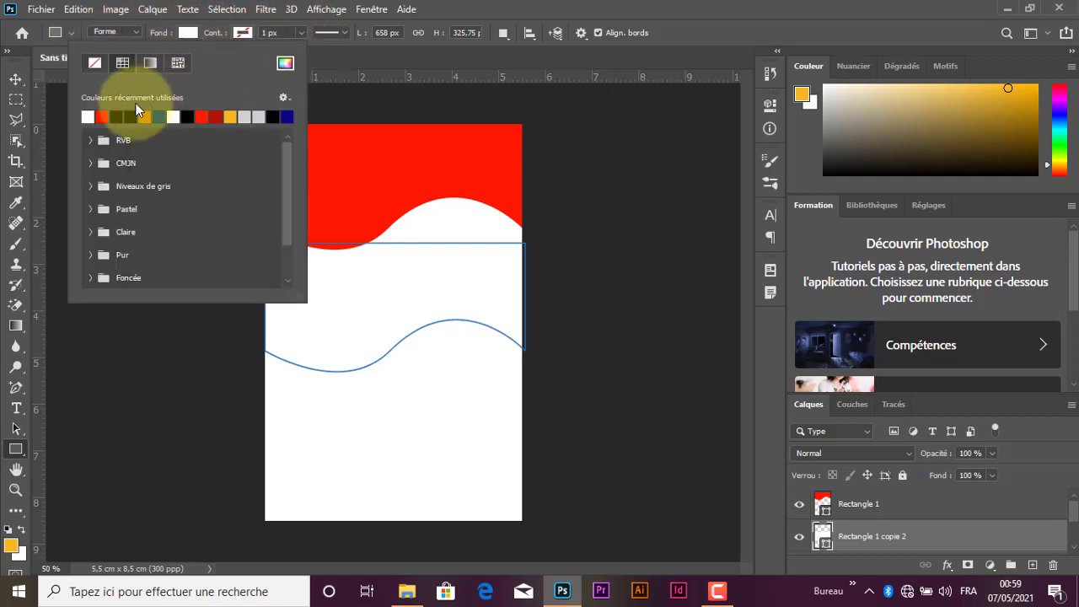
left_click(103, 116)
left_click(189, 33)
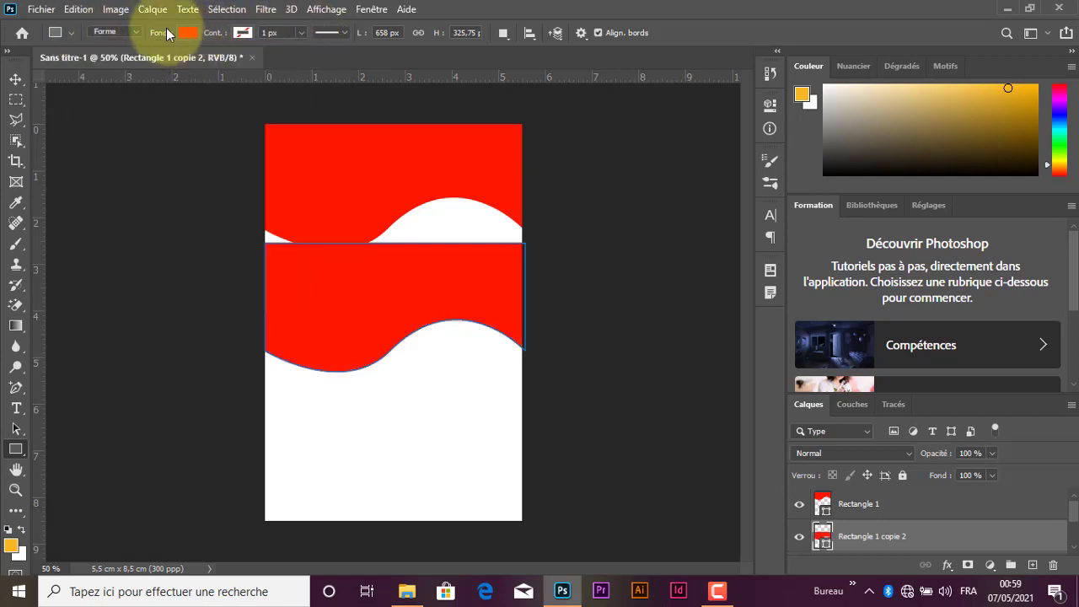
left_click(16, 79)
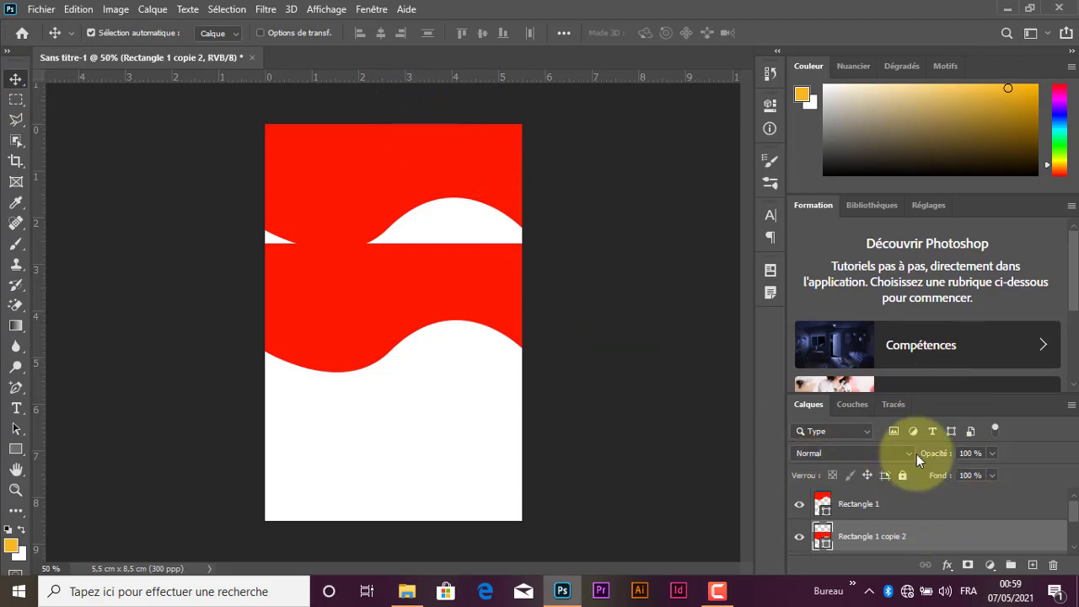
left_click(1075, 549)
scroll(1064, 504, "up", 2)
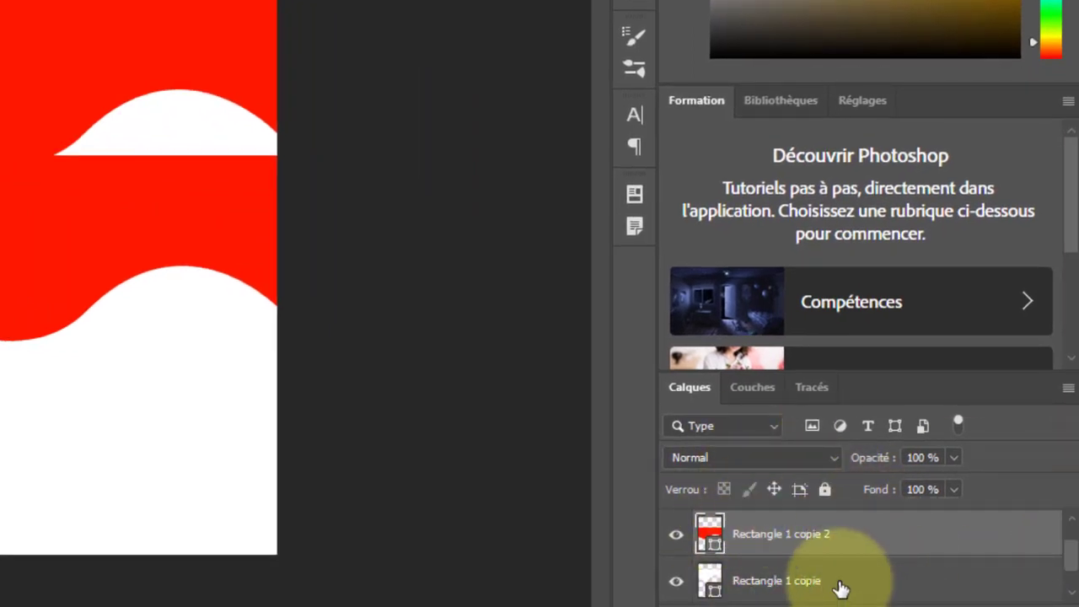
left_click_drag(847, 583, 846, 533)
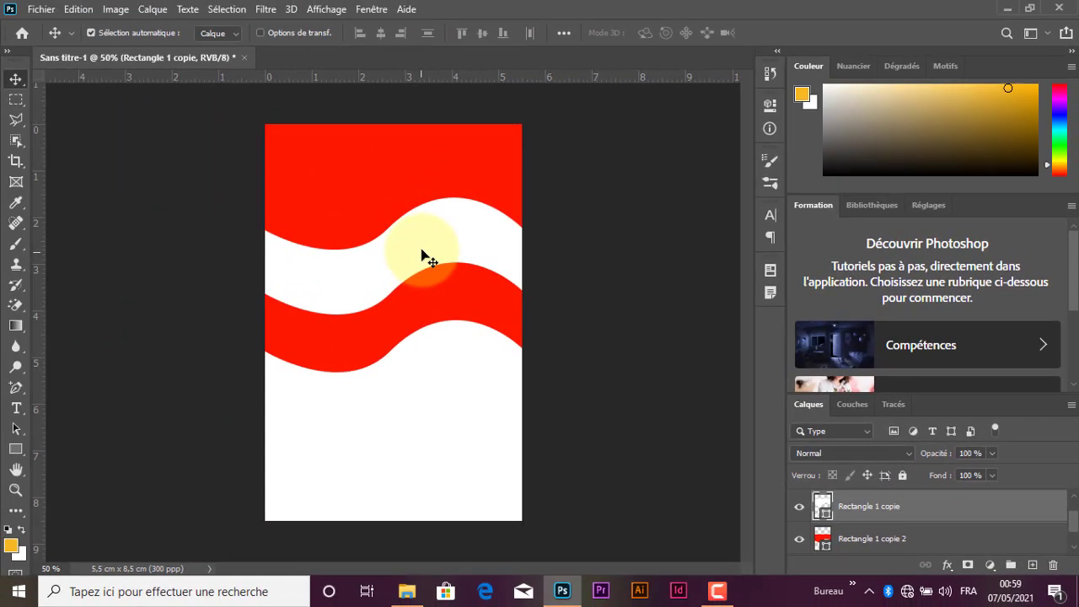
Move the white wave and the lower red wave up so they form two thin stripes beneath the main red wave.
left_click_drag(140, 170, 141, 129)
left_click_drag(428, 225, 428, 202)
left_click_drag(425, 276, 428, 176)
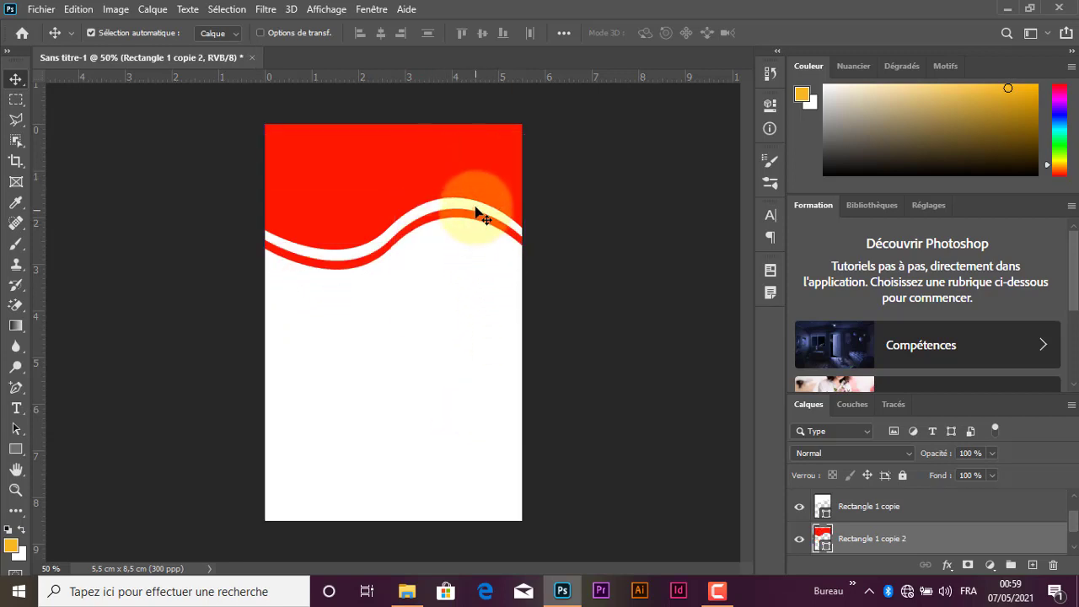
left_click(476, 207)
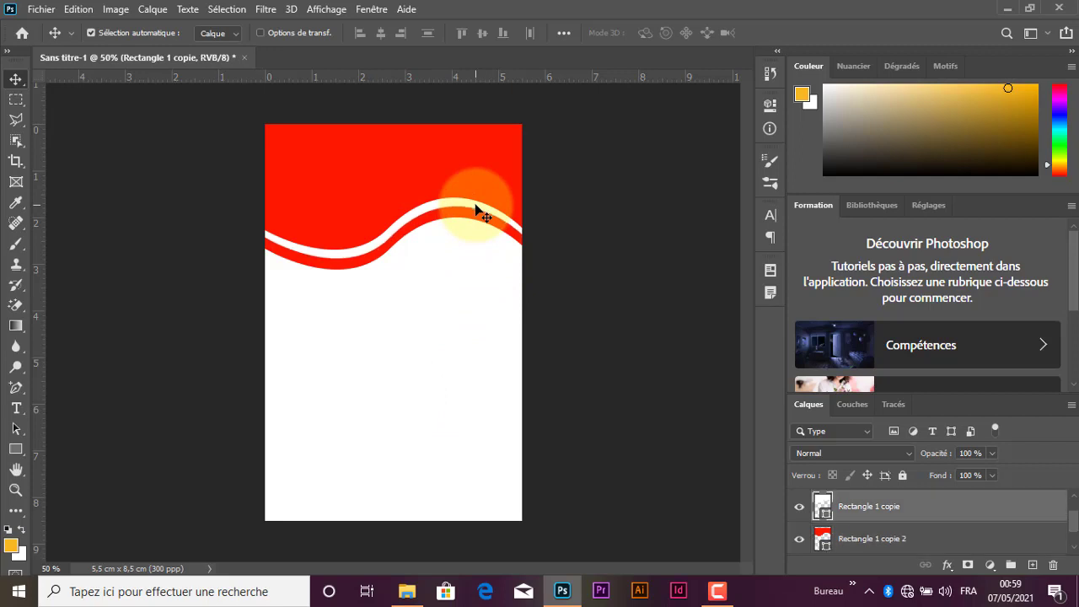
left_click(466, 218)
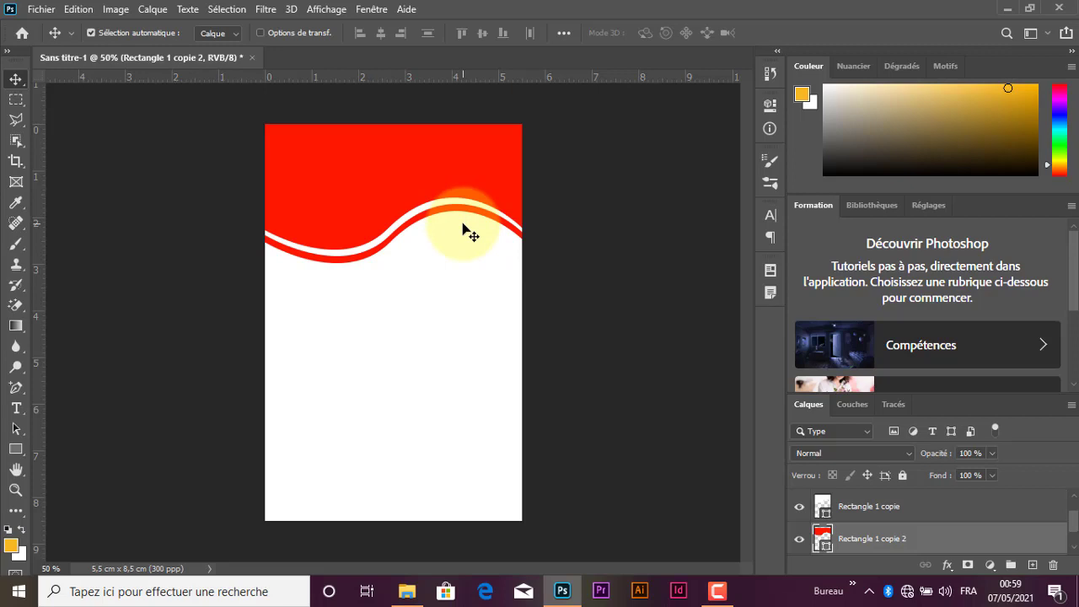
left_click(182, 291)
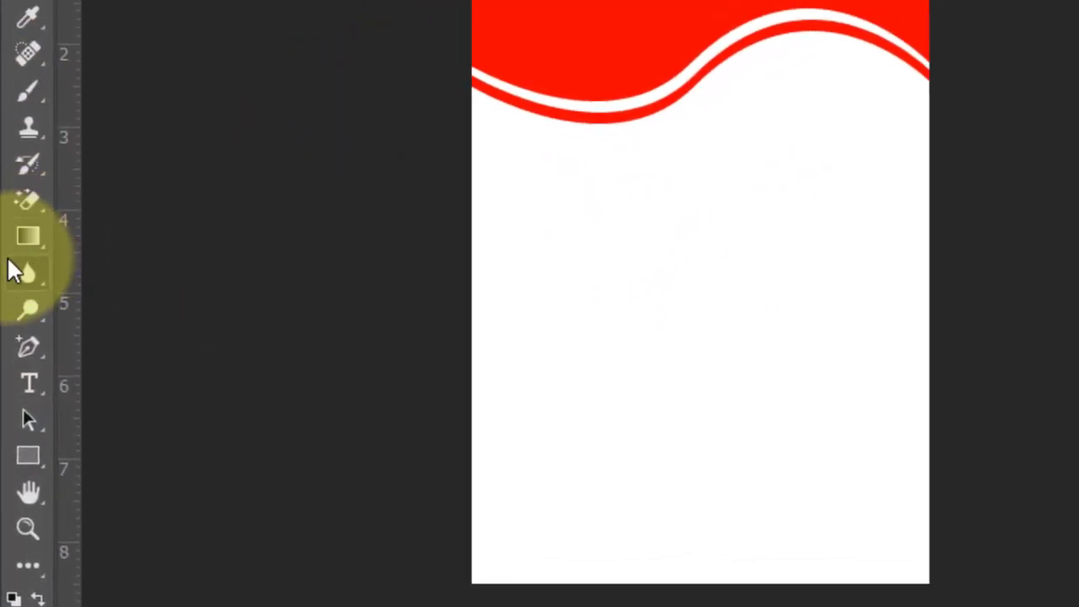
Draw a 438 × 438 px circle with the Ellipse tool in the white area below the waves.
right_click(42, 467)
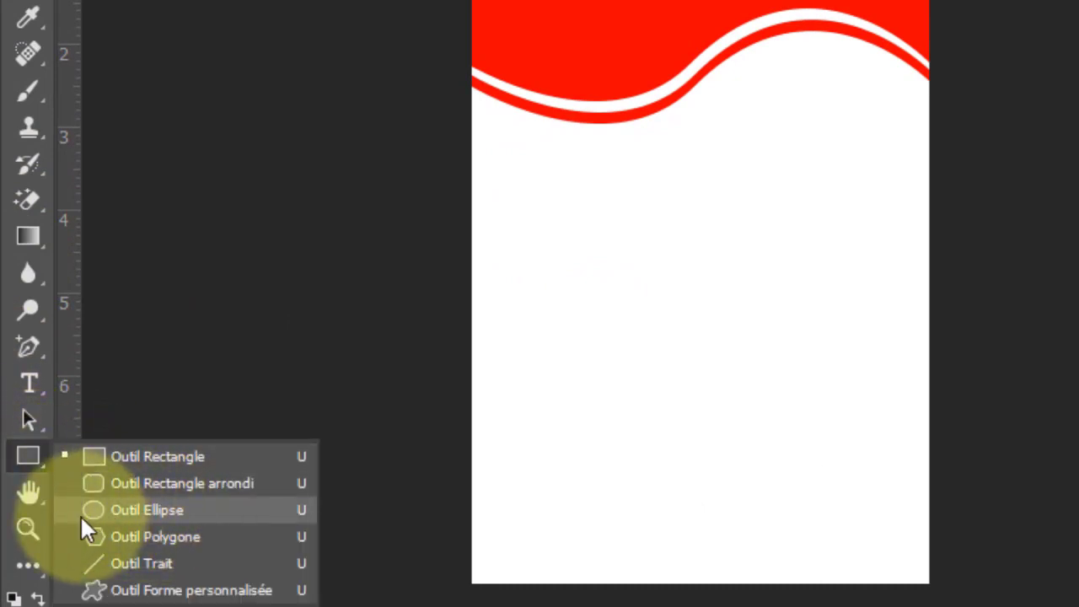
left_click(227, 510)
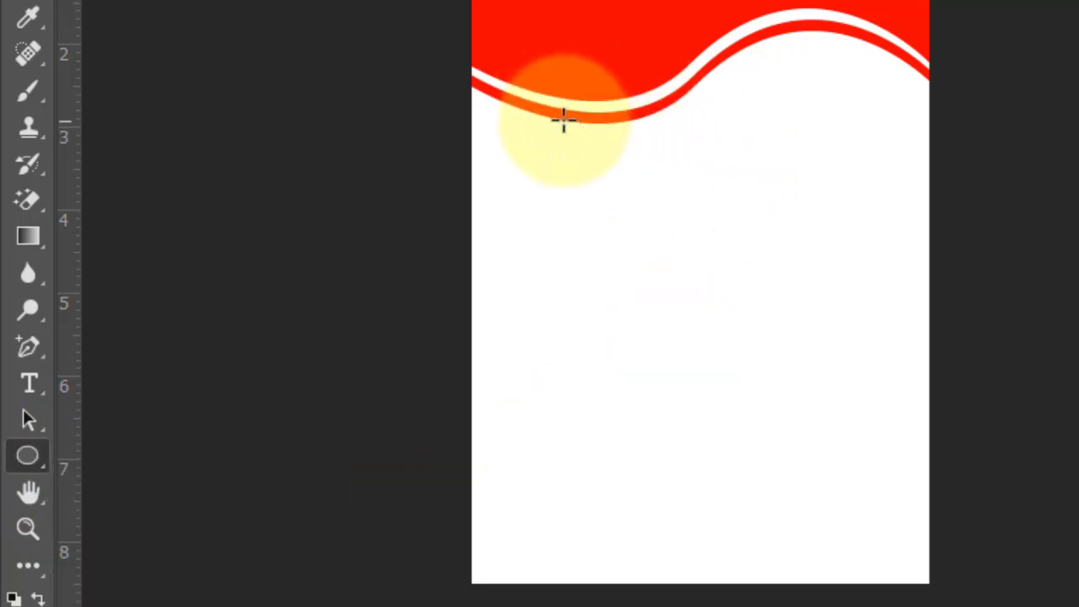
left_click_drag(540, 147, 904, 456)
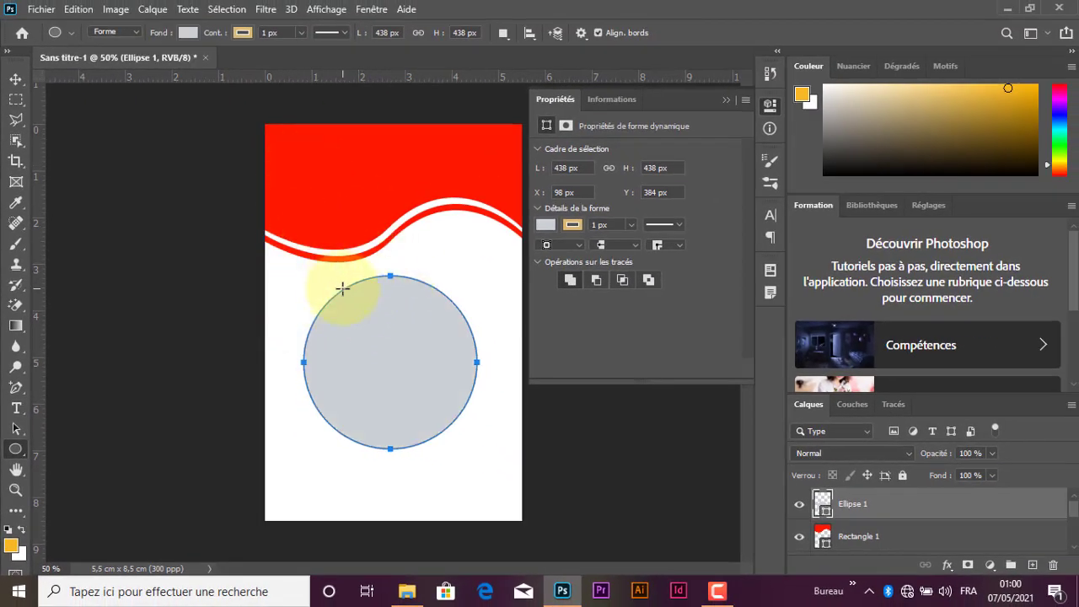
Give the circle a white fill and a red stroke about 10.14 px wide.
left_click(189, 35)
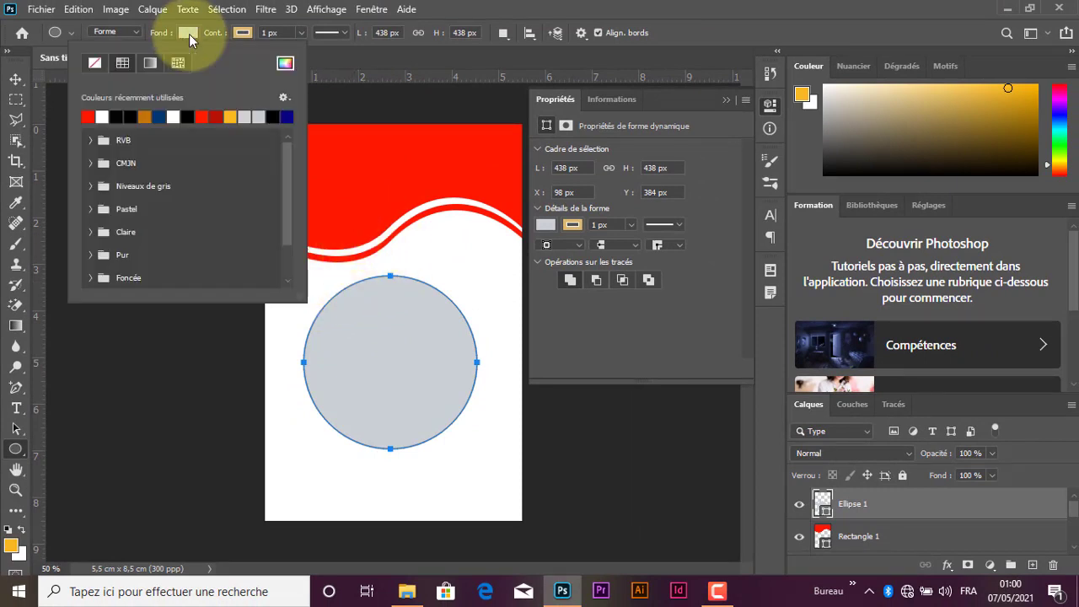
left_click(183, 101)
left_click(242, 32)
left_click(242, 32)
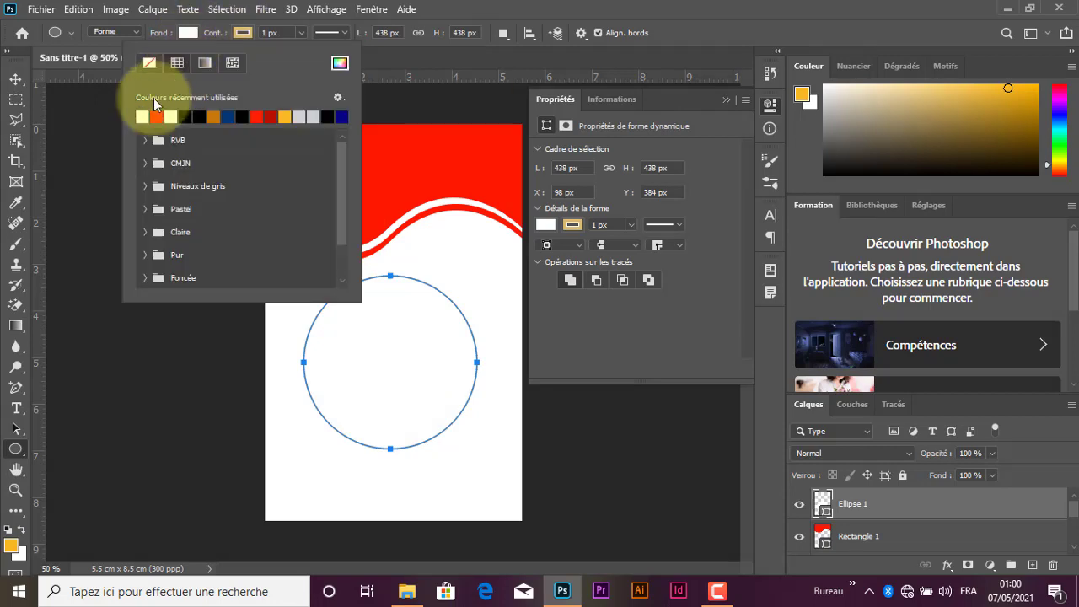
left_click(157, 115)
left_click(239, 32)
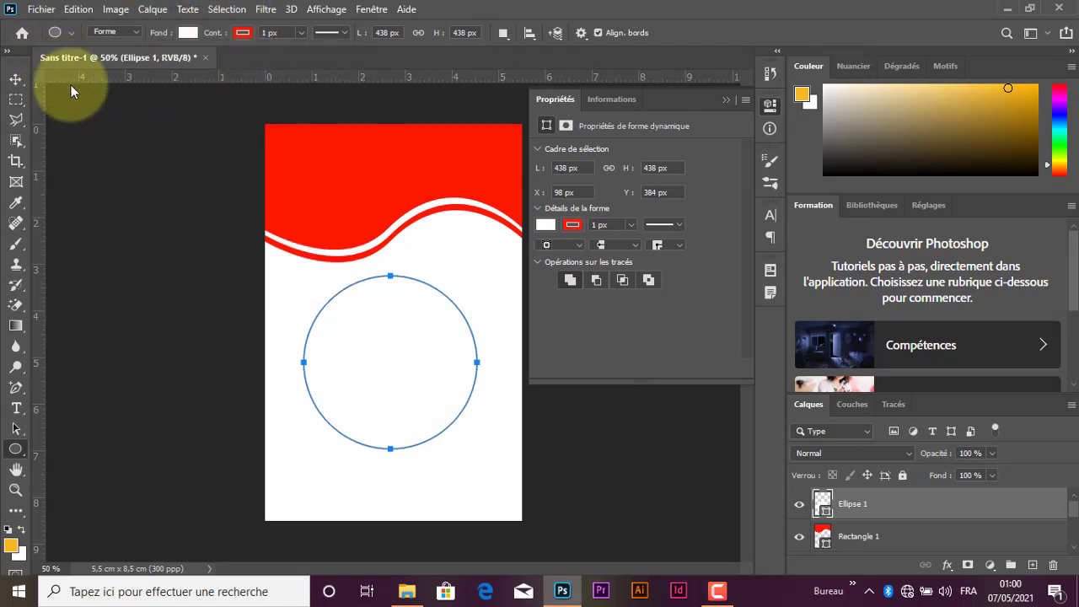
left_click(301, 33)
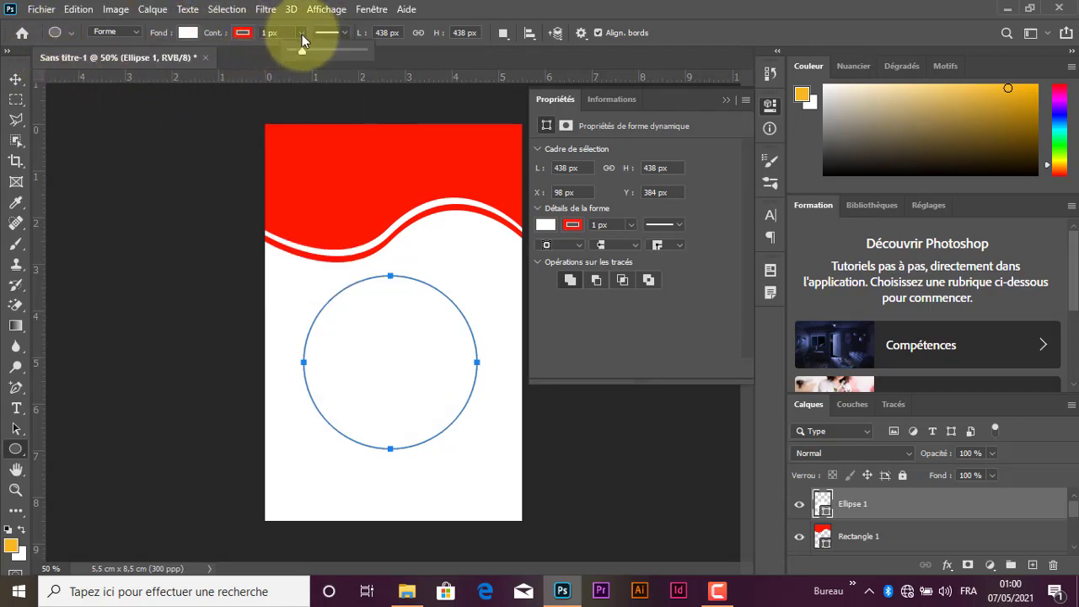
mouse_move(299, 51)
left_mouse_down()
mouse_move(317, 51)
mouse_move(304, 48)
left_mouse_up()
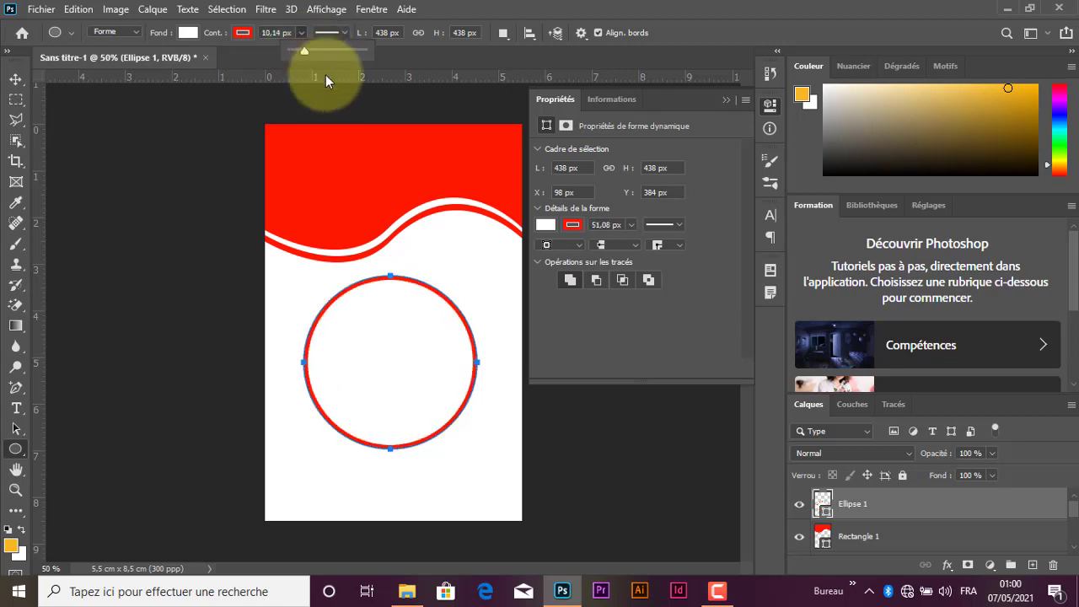
Move the circle up about 1.4 cm so it overlaps the waves, nudge it slightly left, and deselect it.
key("v")
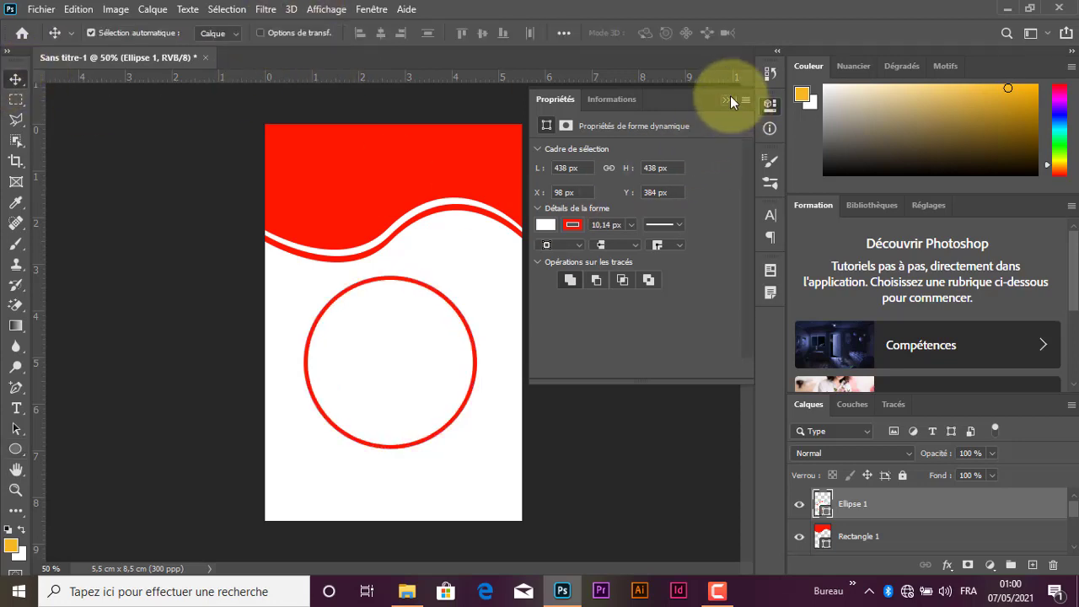
left_click(728, 98)
left_click_drag(432, 326, 432, 263)
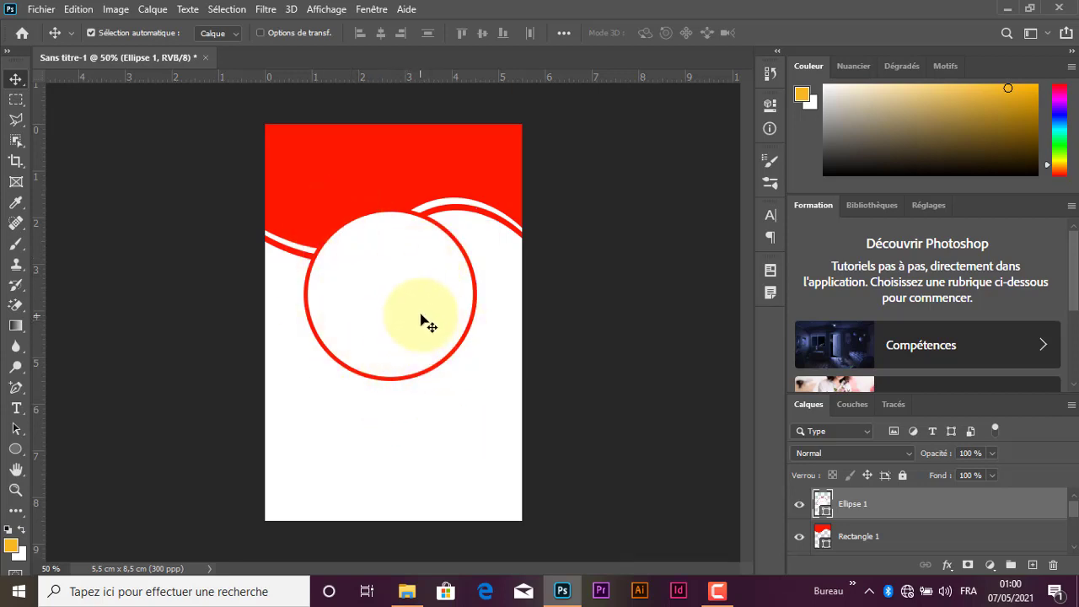
left_click_drag(417, 320, 415, 320)
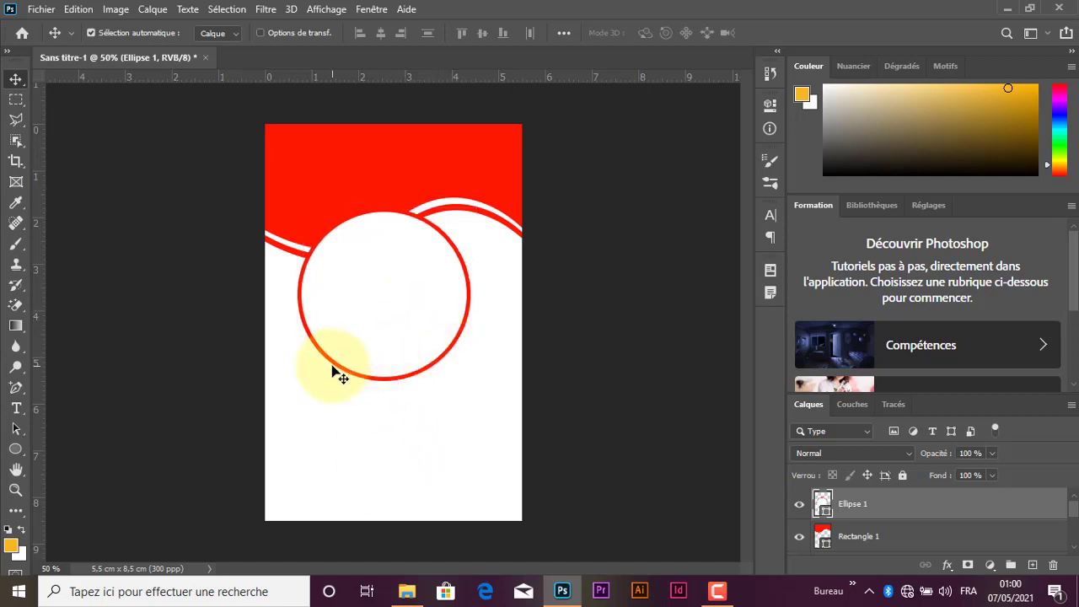
left_click(132, 454)
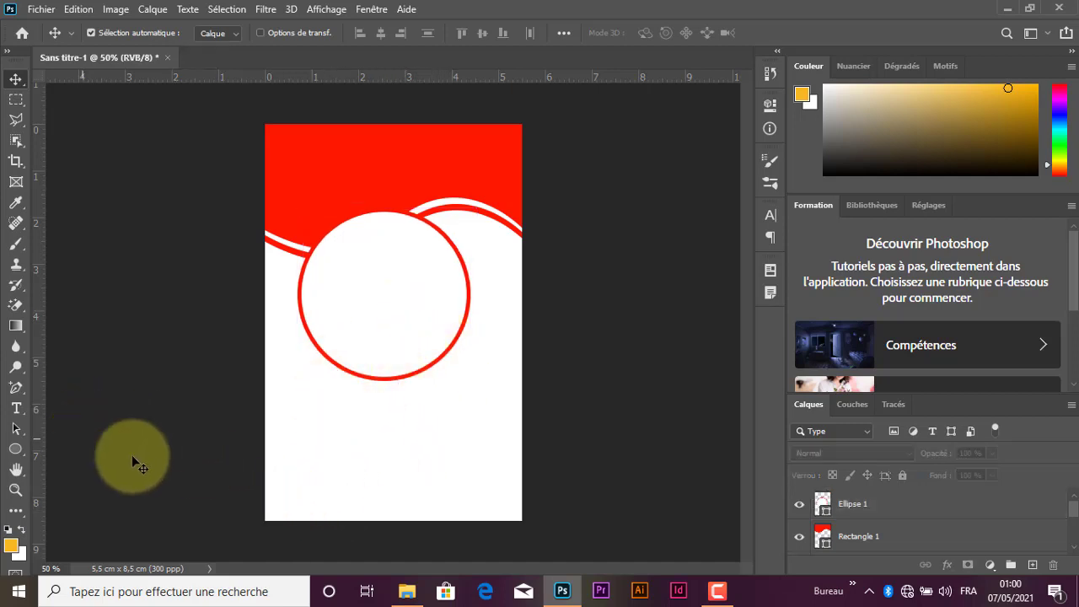
Draw a 650 × 66 px rectangle across the card's lower edge and fill it with red.
left_click(25, 451)
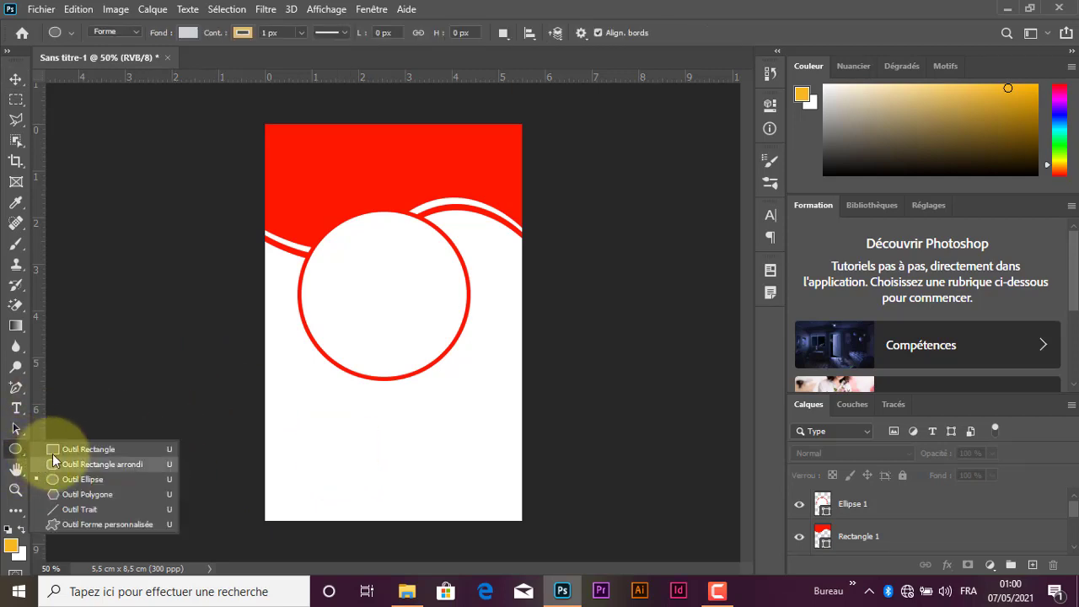
left_click(52, 450)
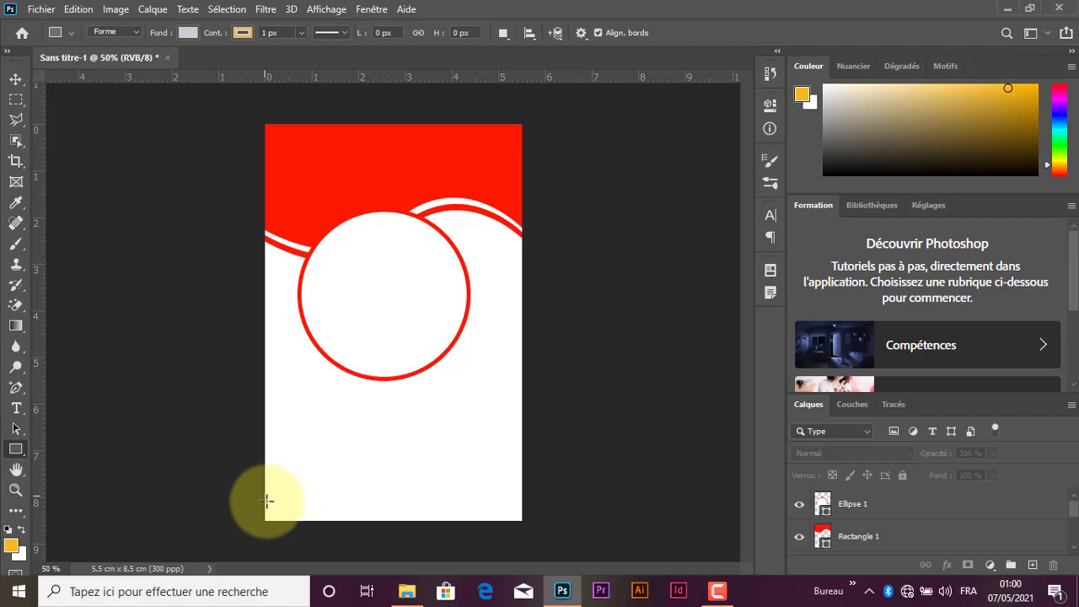
left_click_drag(267, 501, 519, 520)
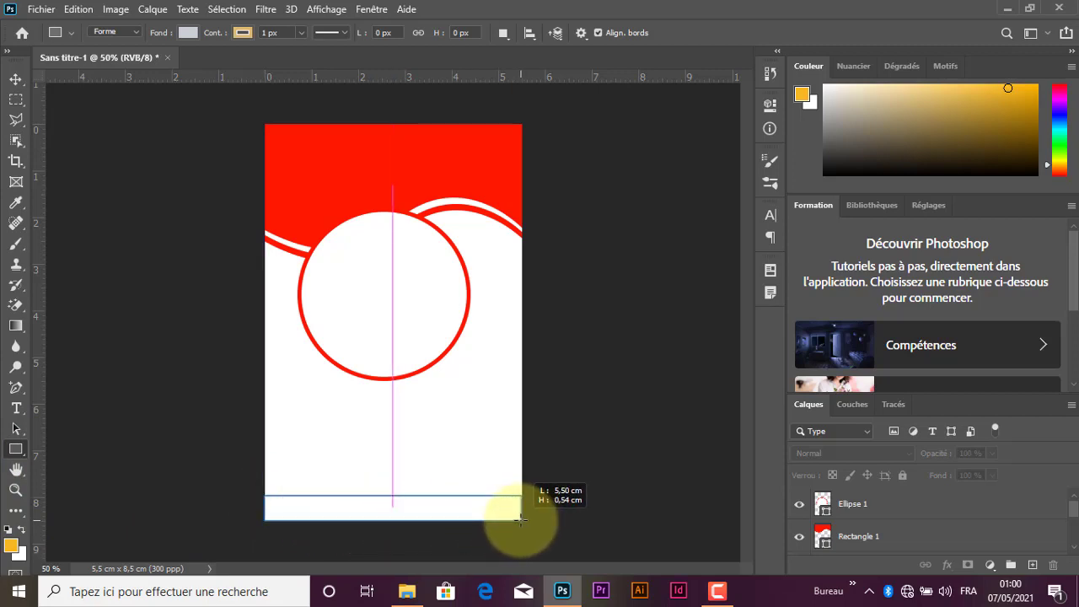
left_click_drag(519, 520, 520, 521)
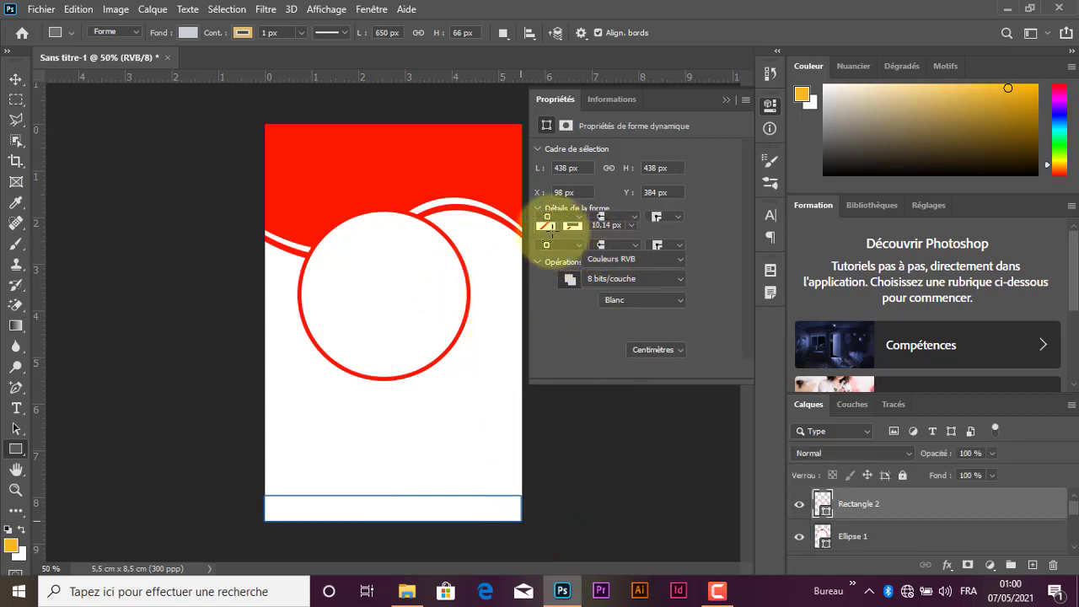
left_click(547, 200)
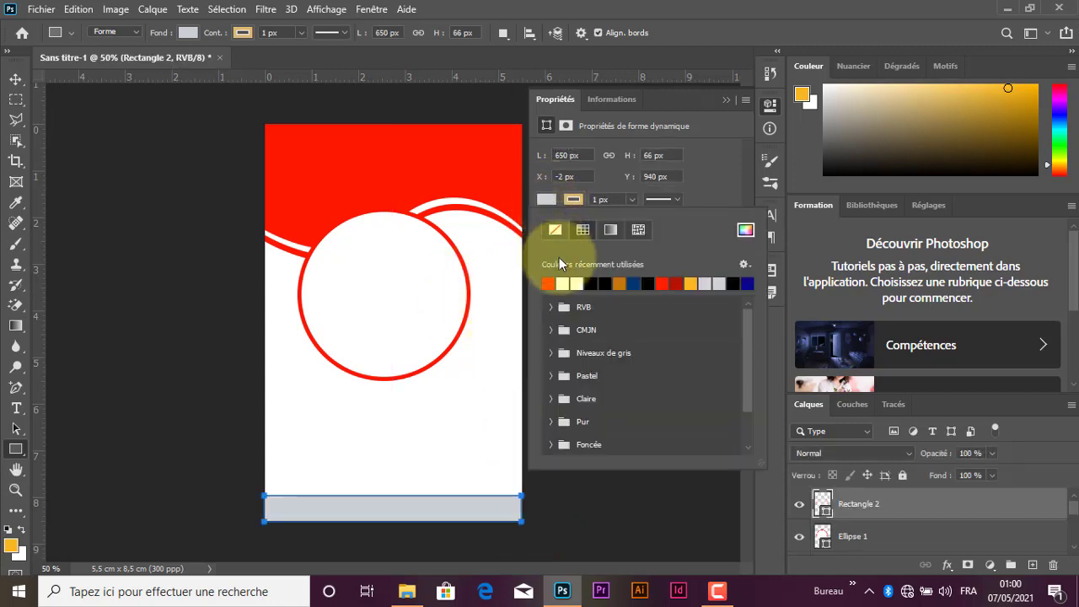
left_click(550, 283)
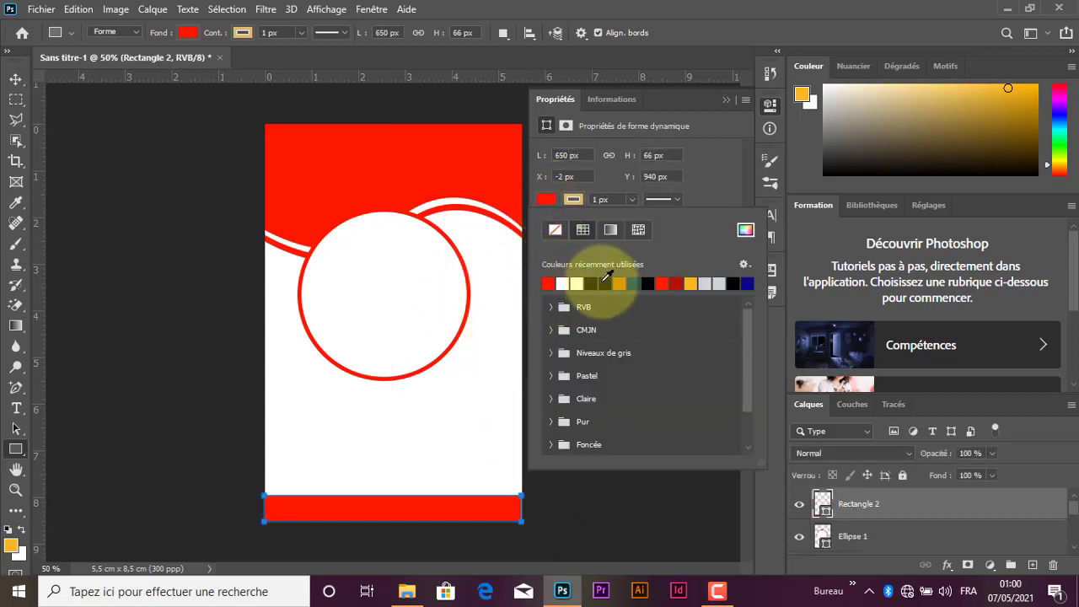
Try a dark blue fill on the strip along the card's lower edge and return it to red.
left_click(608, 283)
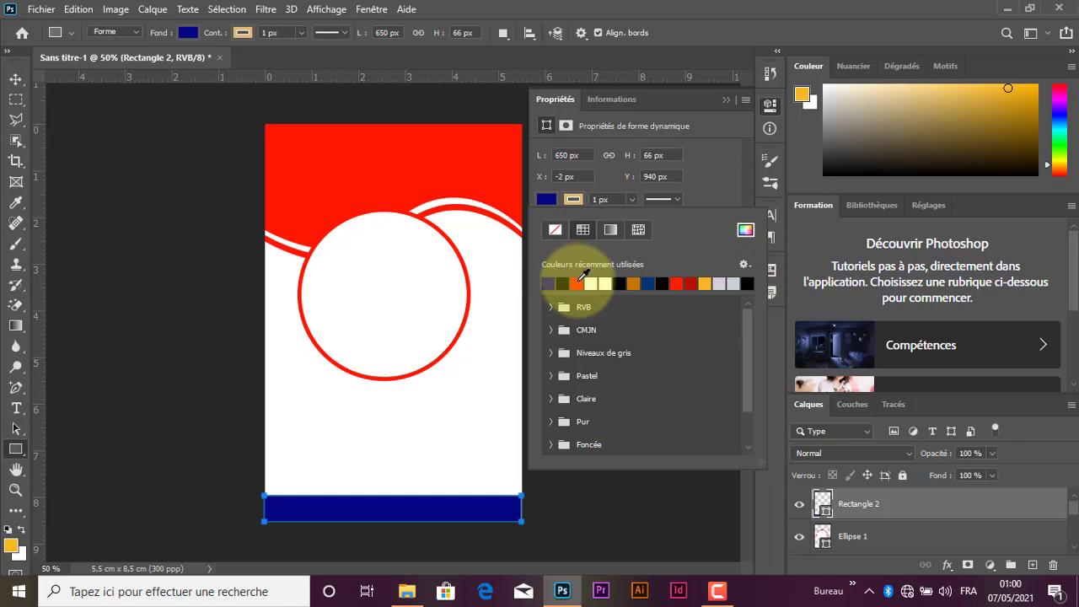
left_click(577, 284)
left_click(727, 102)
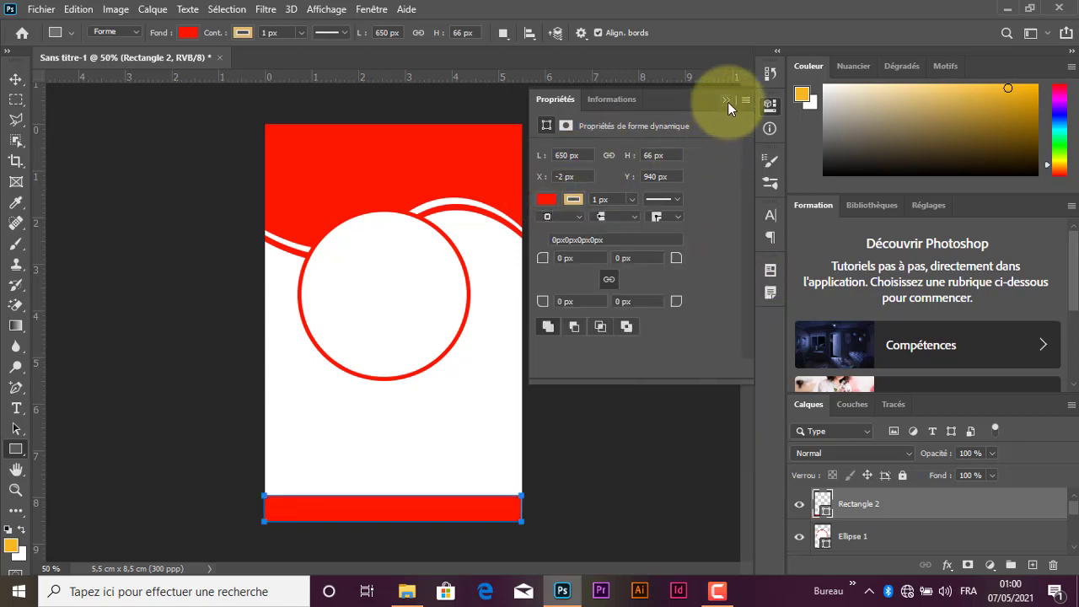
left_click(728, 102)
left_click(16, 79)
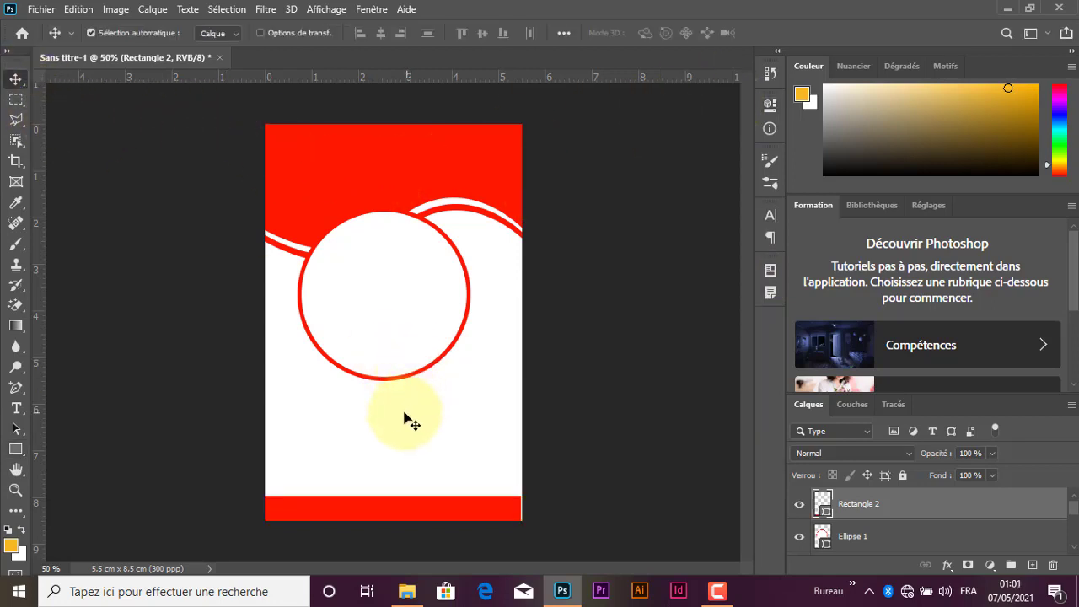
Place the LOGO-SMS-PUB image from the LOGOSMS folder into the card document.
left_click(408, 591)
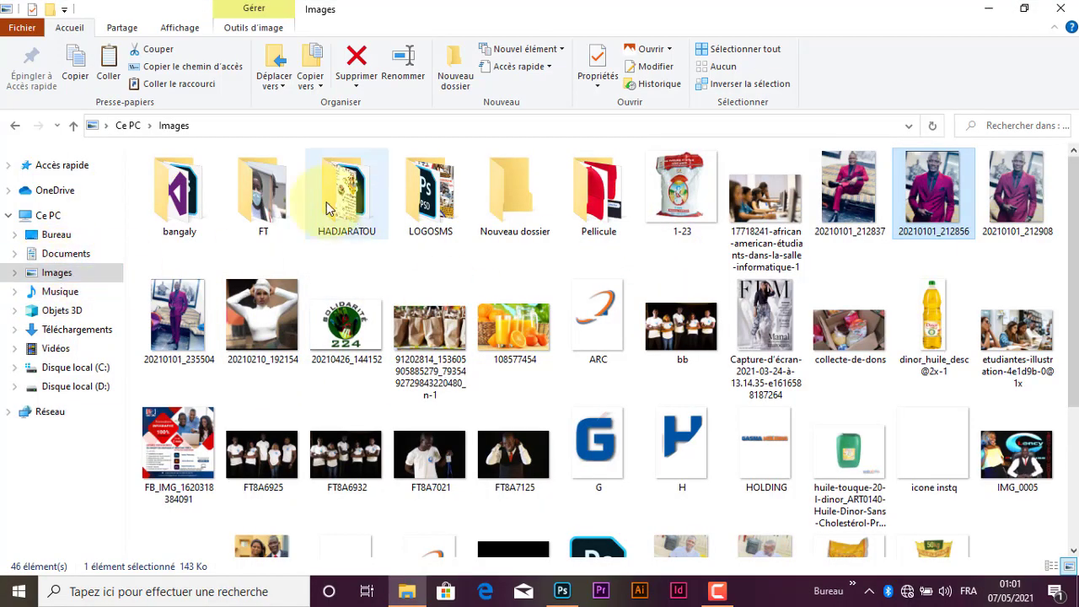
double_click(417, 206)
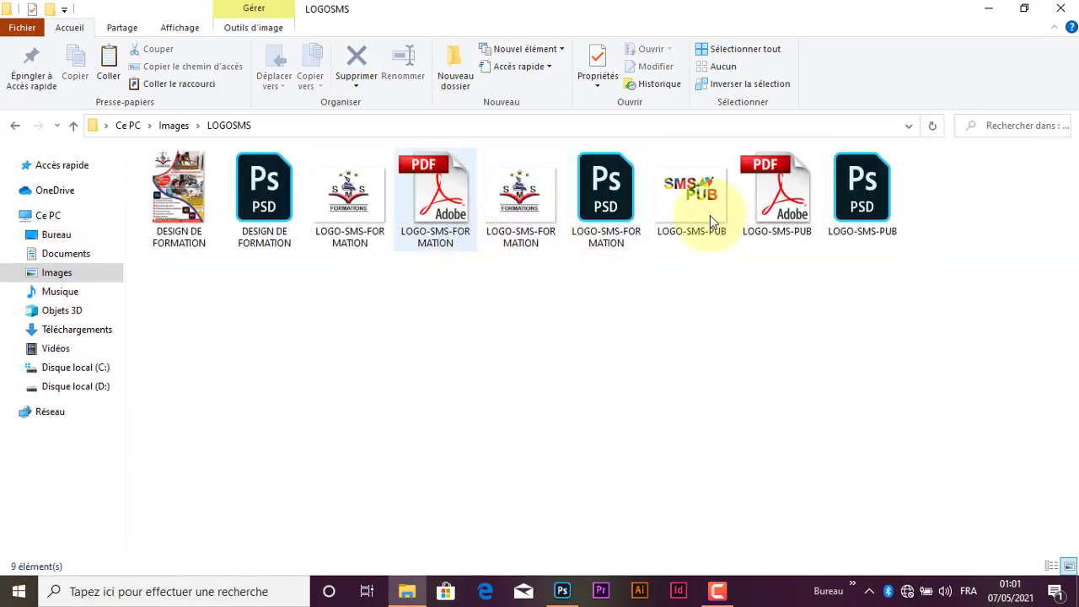
left_click(698, 242)
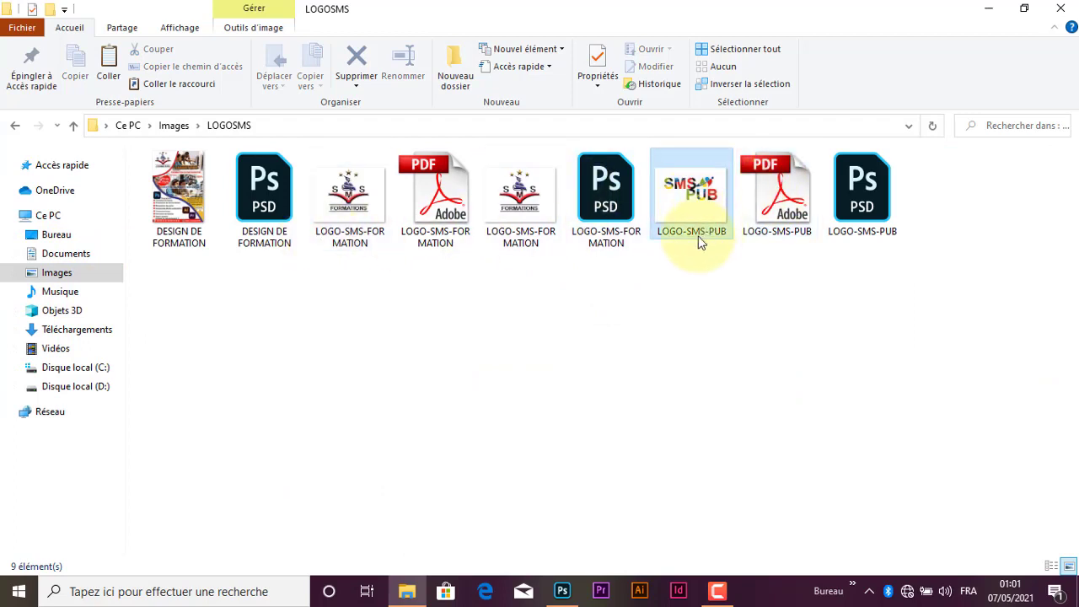
left_click_drag(686, 203, 475, 334)
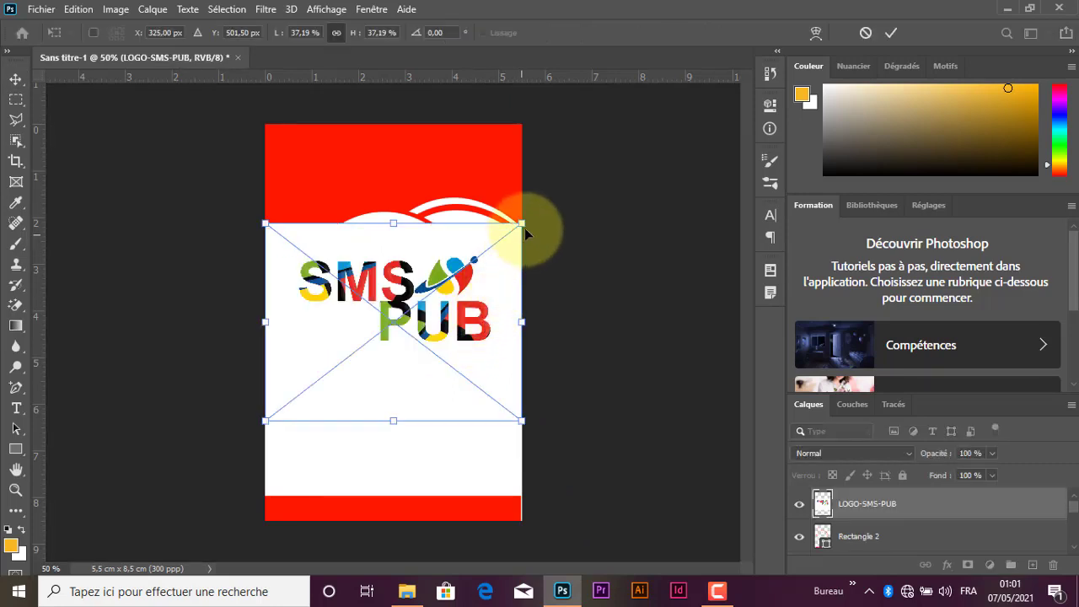
Scale the placed logo to about 19.69% and position it over the red area in the card's upper left.
left_click_drag(521, 222, 401, 318)
left_click_drag(357, 361, 394, 162)
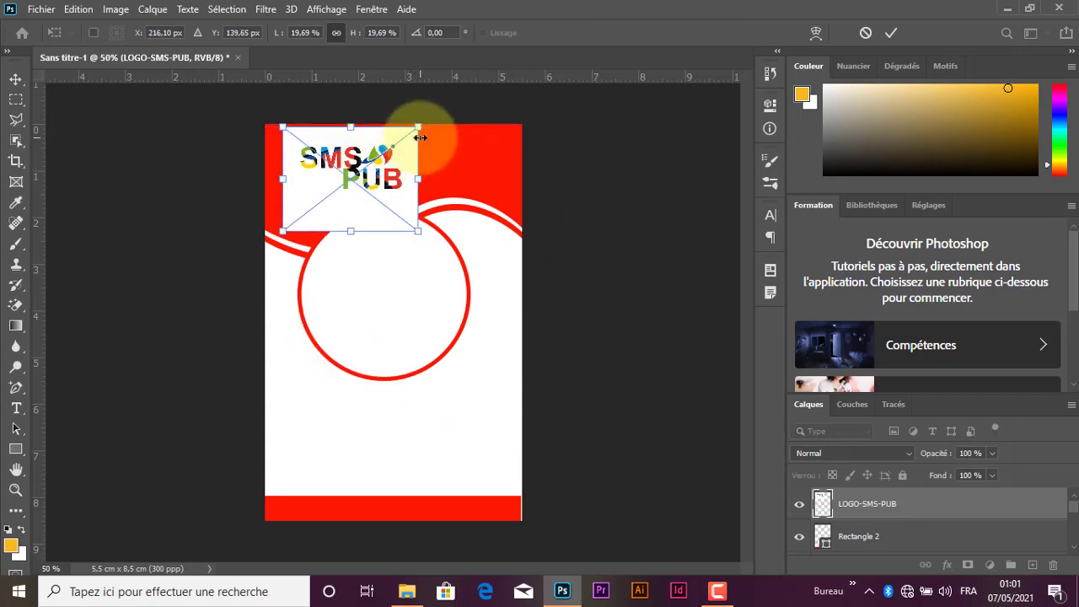
left_click(894, 33)
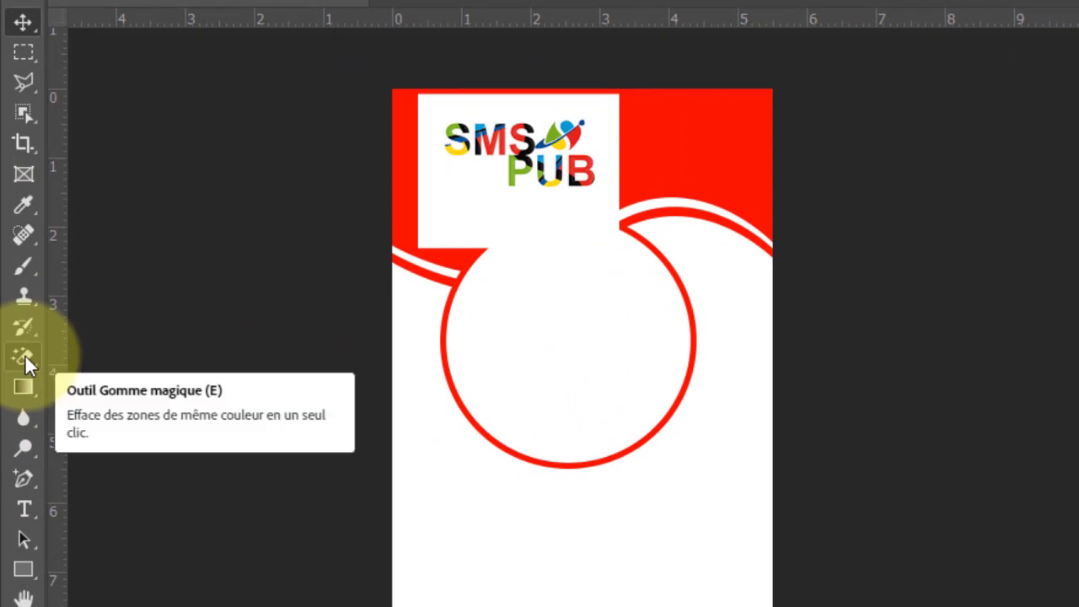
Rasterize the logo's smart object and erase its white background with the Magic Eraser.
left_click(25, 358)
left_click(466, 173)
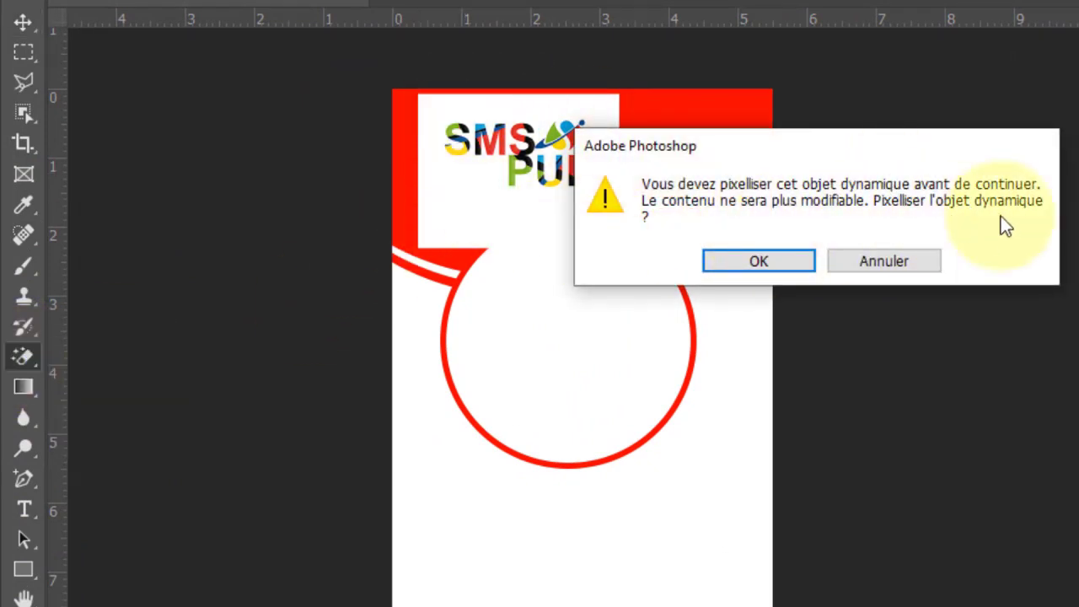
left_click(753, 258)
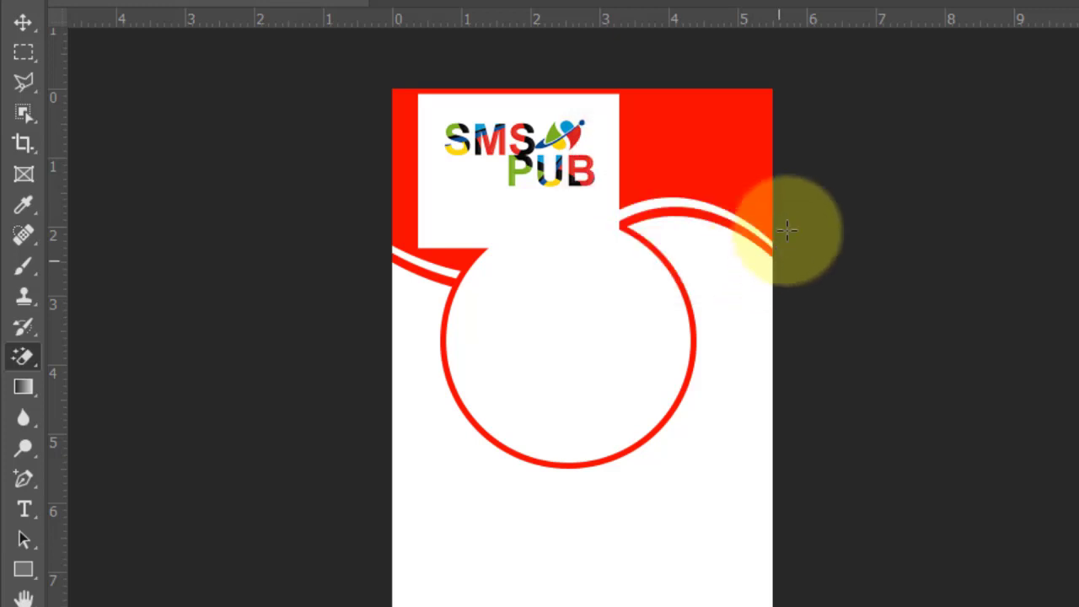
left_click(504, 236)
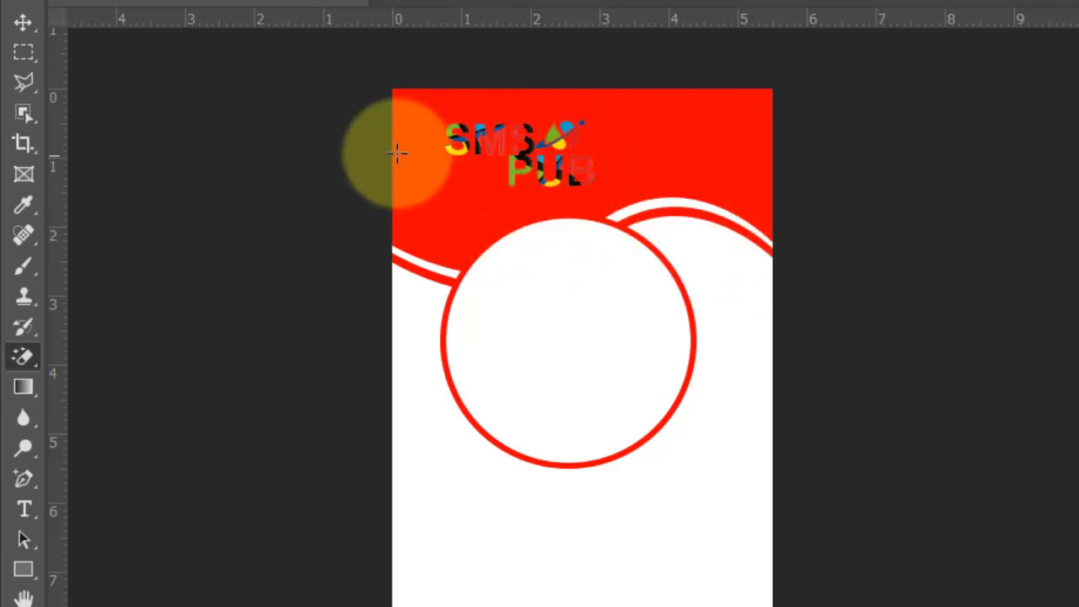
Move the logo to the card's lower-left white area just above the red strip and deselect it.
left_click(23, 22)
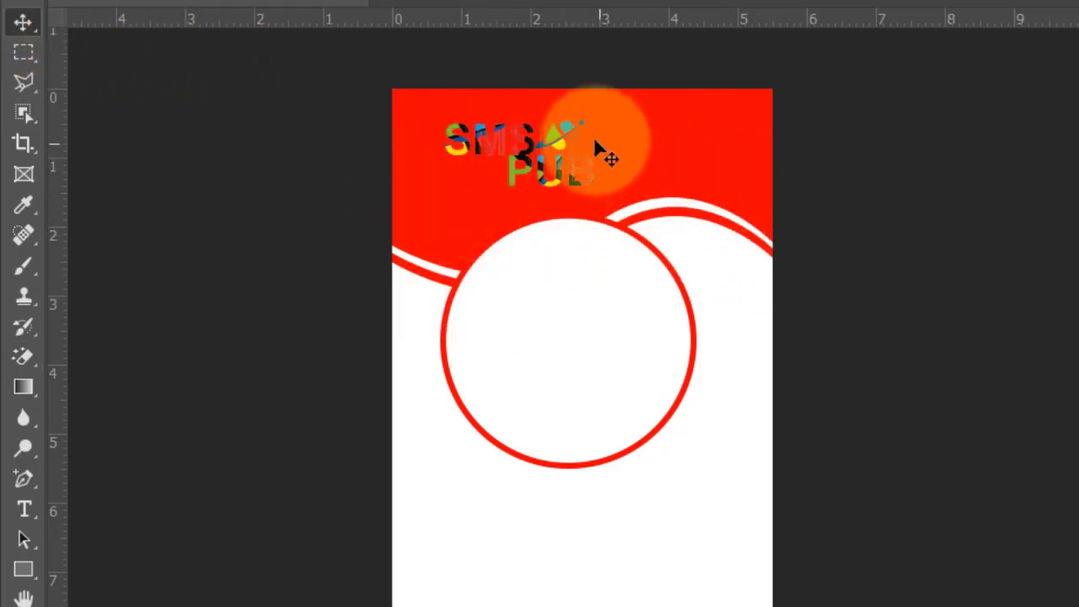
left_click_drag(565, 131, 702, 118)
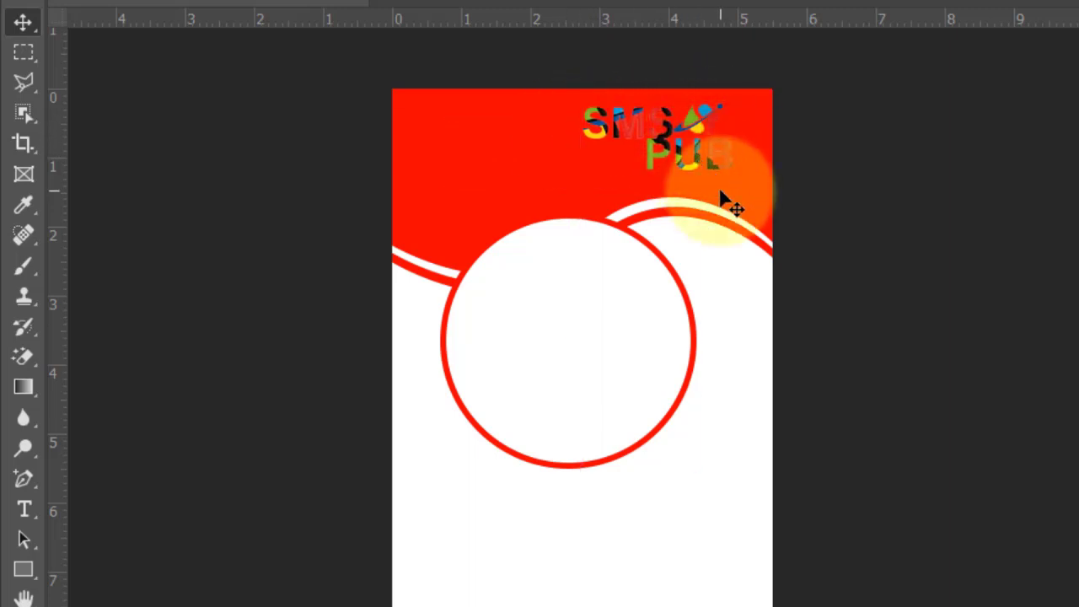
left_click_drag(705, 126, 524, 582)
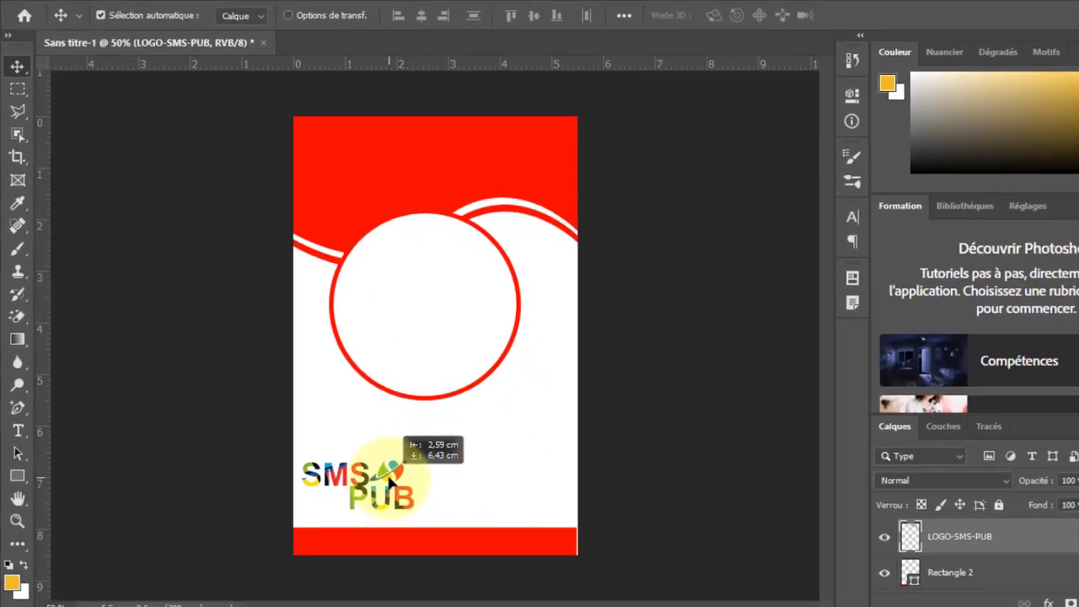
left_click_drag(391, 482, 393, 482)
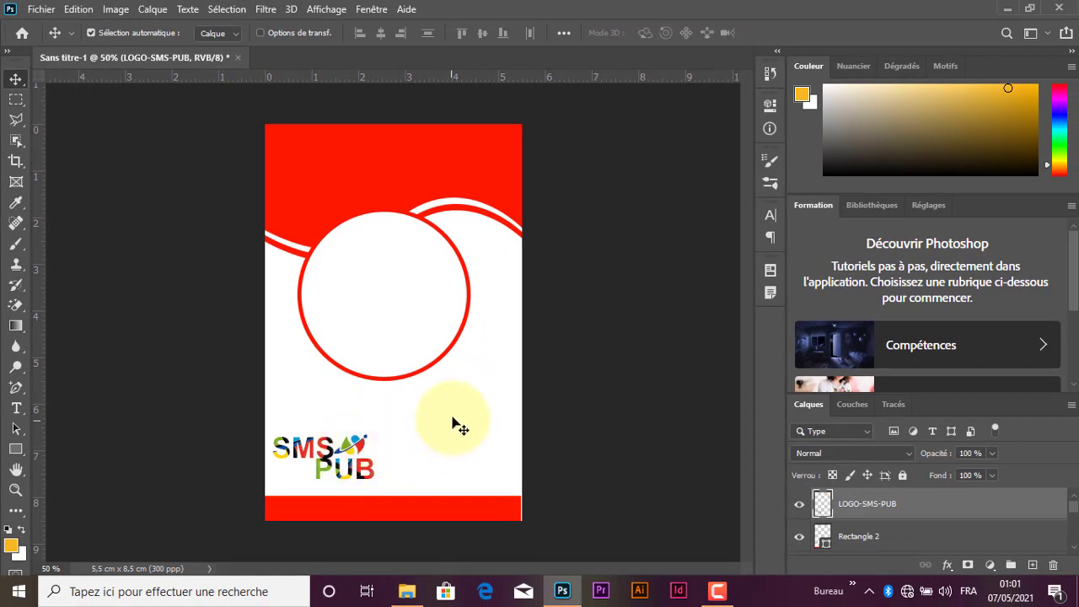
left_click(472, 426)
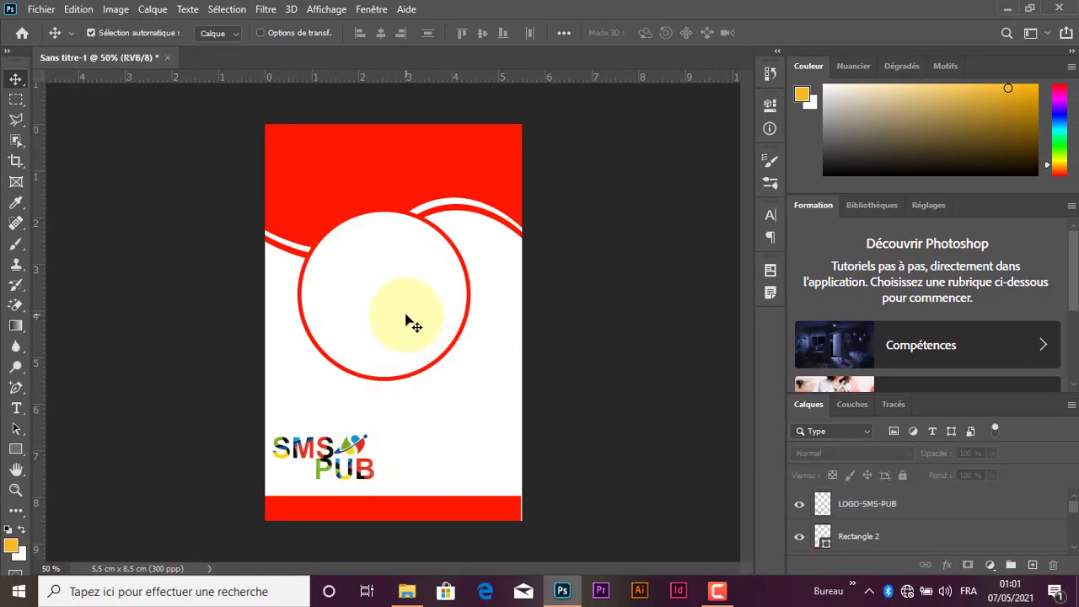
Select the circle's layer and place the photo 20210101_212908 from the Images folder above it.
left_click(406, 321)
left_click(407, 591)
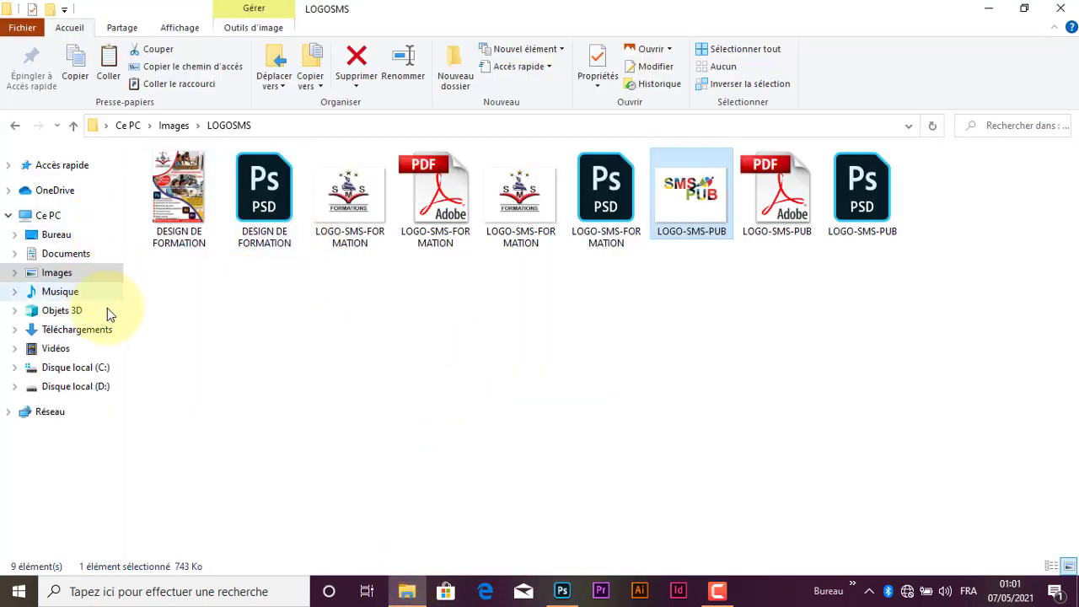
left_click(73, 275)
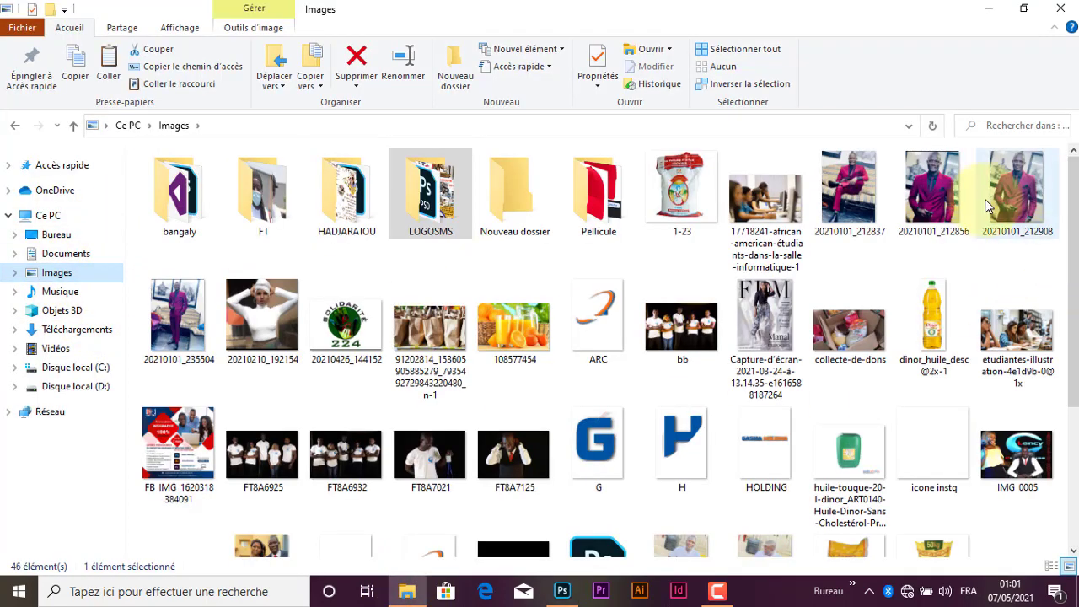
left_click_drag(1018, 186, 490, 369)
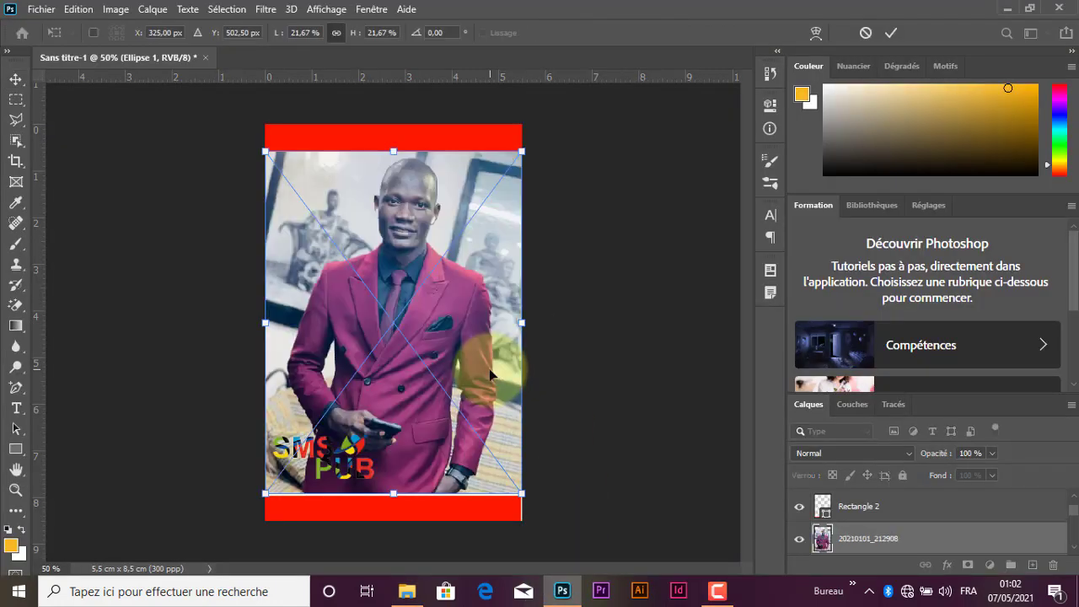
Scale the placed portrait photo down and position it over the circle's lower-right edge.
left_click_drag(523, 148, 354, 327)
left_click_drag(333, 390, 466, 303)
left_click(891, 33)
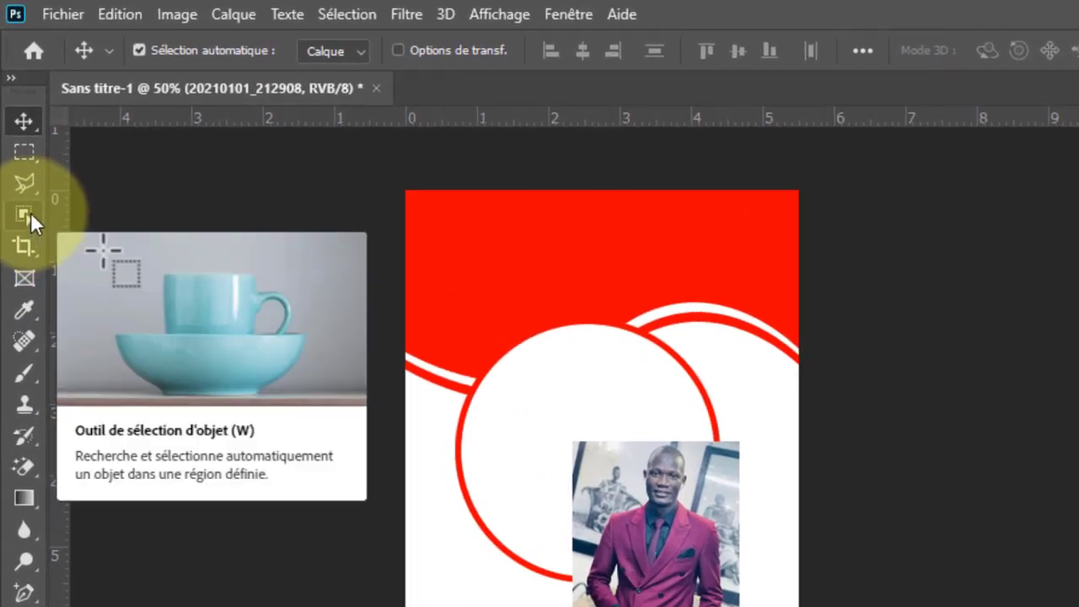
Select the man in the photo with the Object Selection tool and hide the background with a layer mask.
left_click(25, 215)
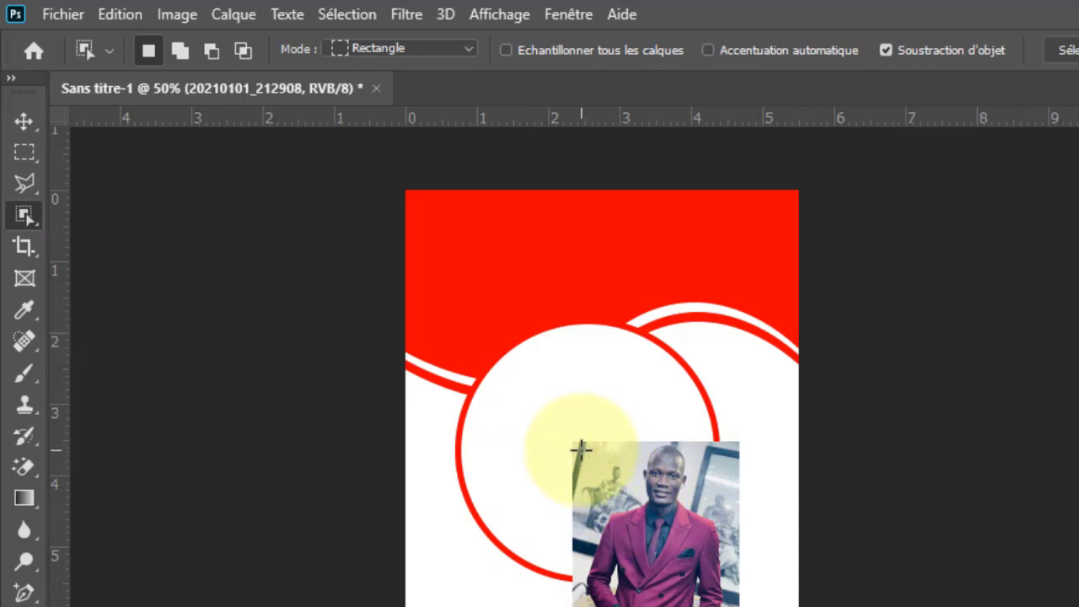
left_click_drag(581, 449, 694, 501)
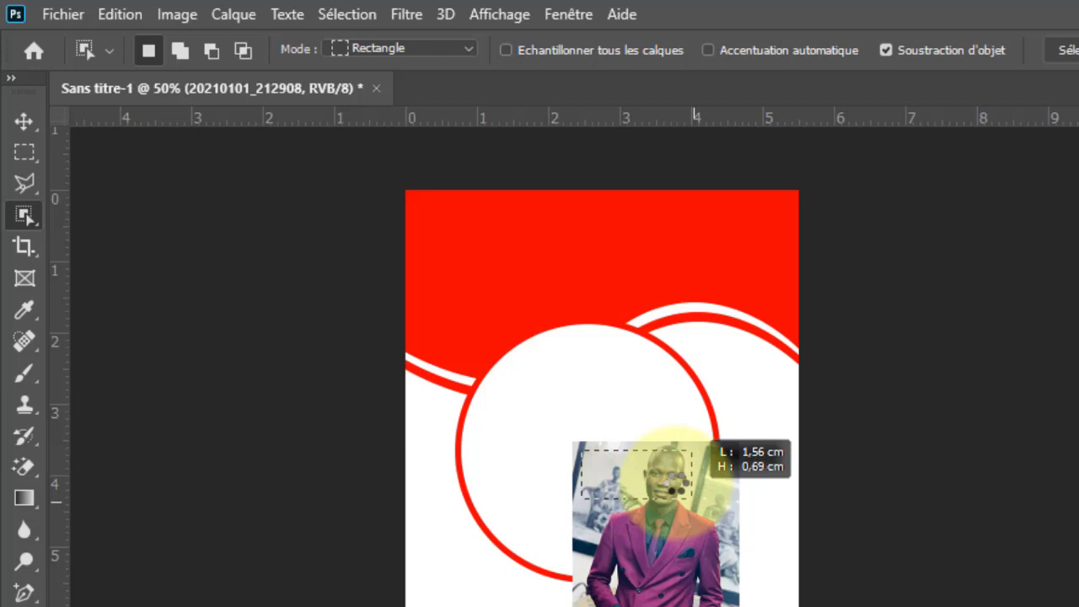
left_click_drag(672, 477, 673, 478)
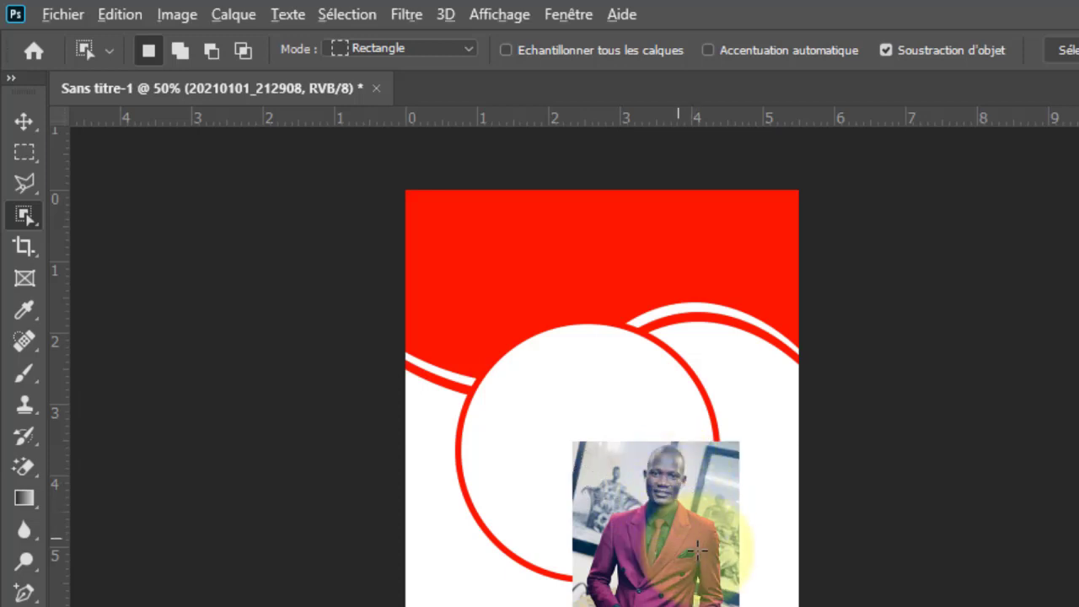
scroll(691, 514, "up", 2)
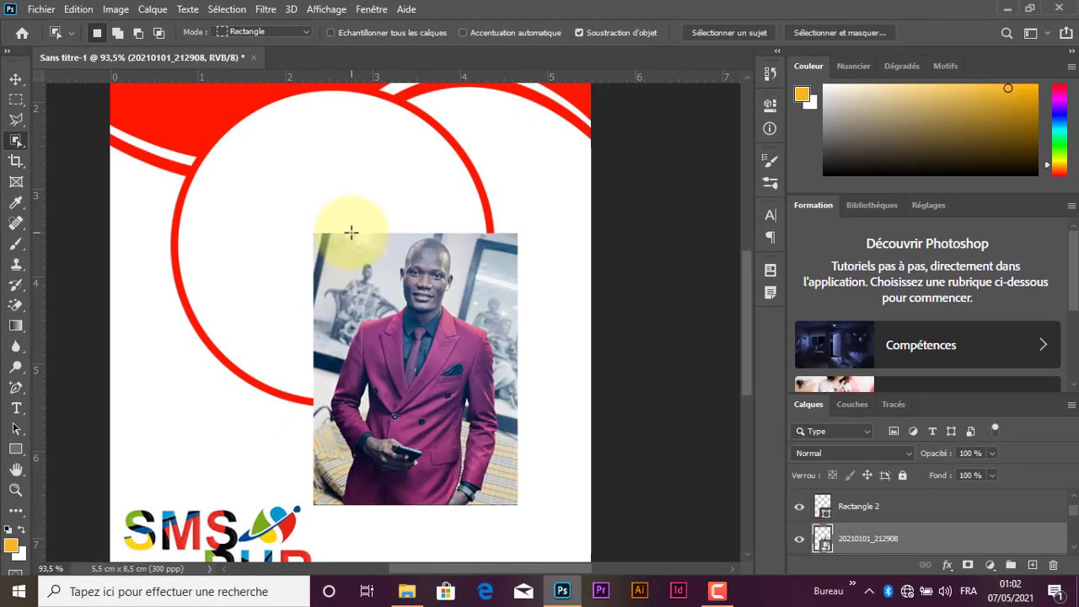
left_click_drag(538, 354, 730, 588)
left_click_drag(477, 385, 499, 505)
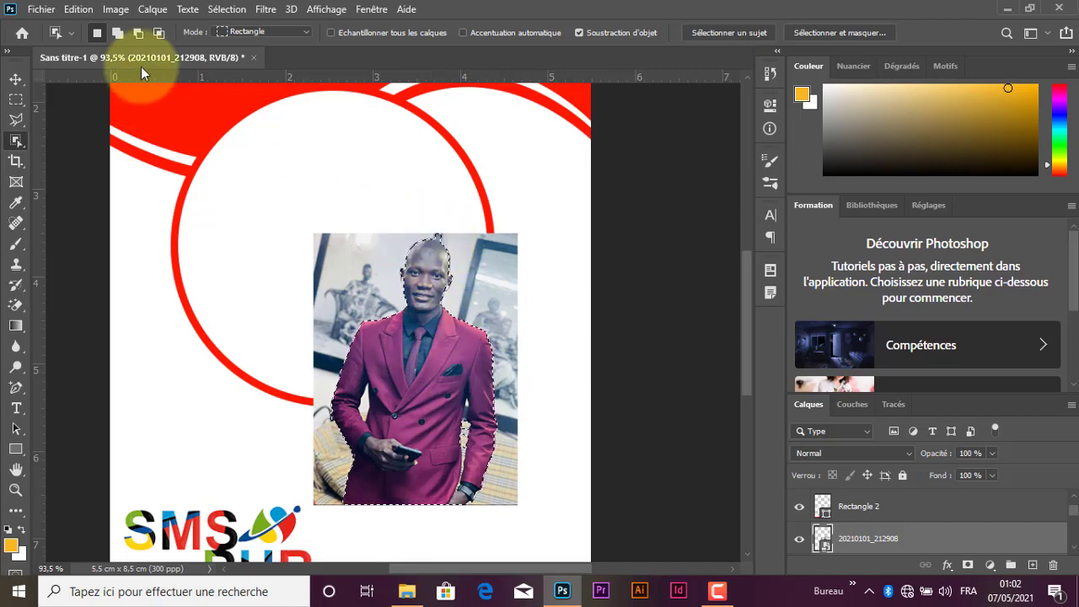
left_click(119, 34)
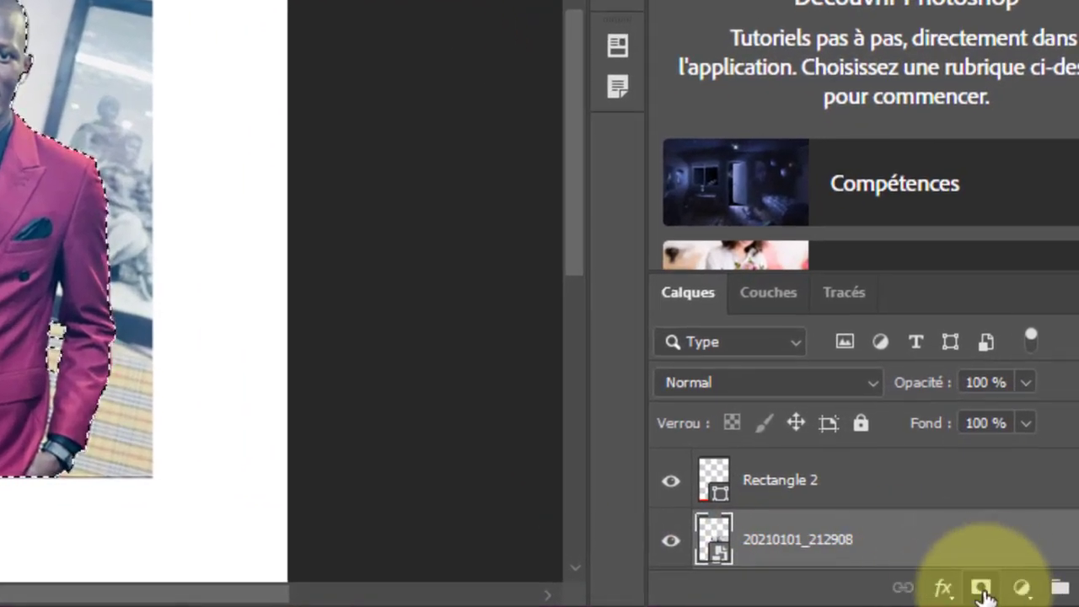
left_click(982, 590)
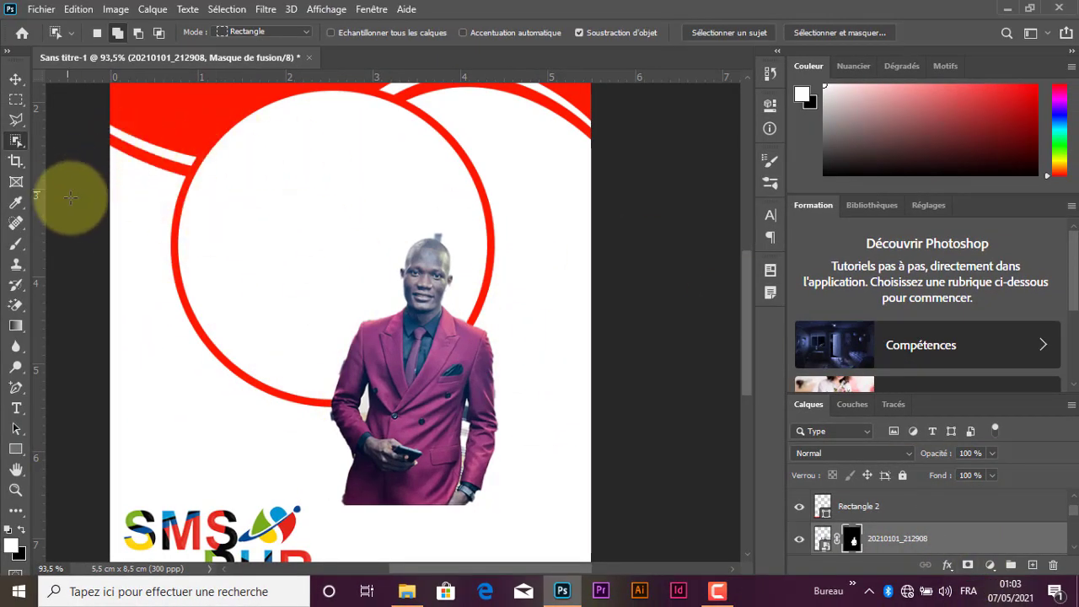
key("v")
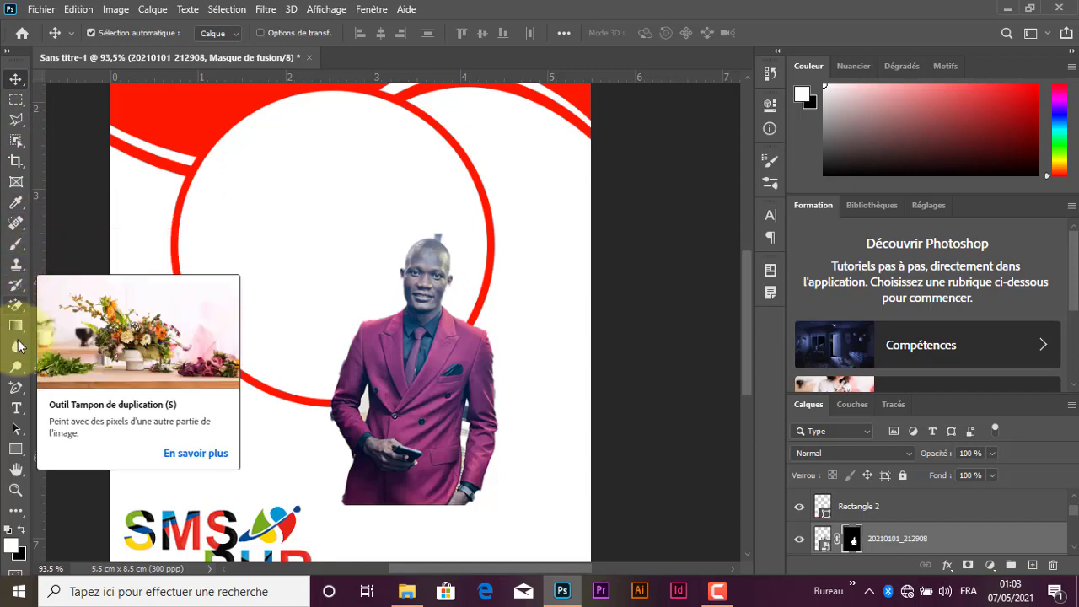
left_click(16, 306)
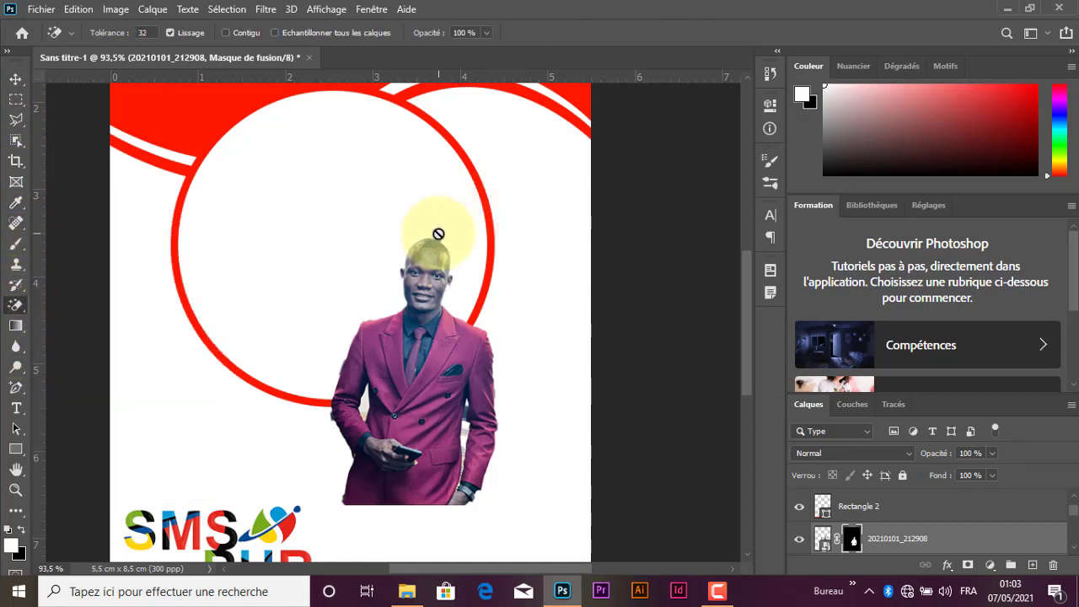
left_click(16, 80)
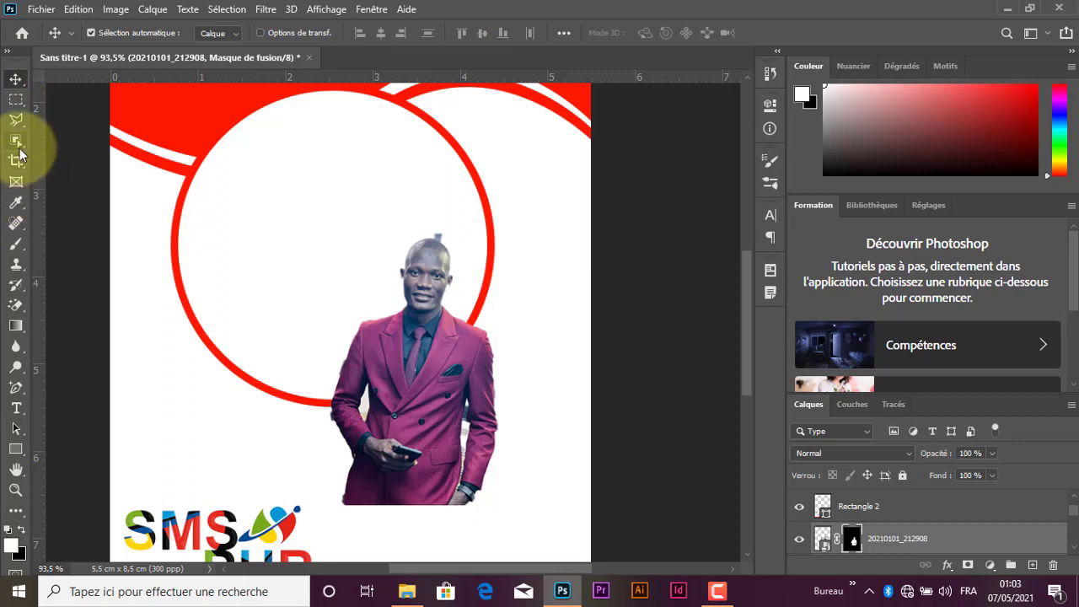
left_click_drag(19, 150, 19, 149)
left_click(65, 174)
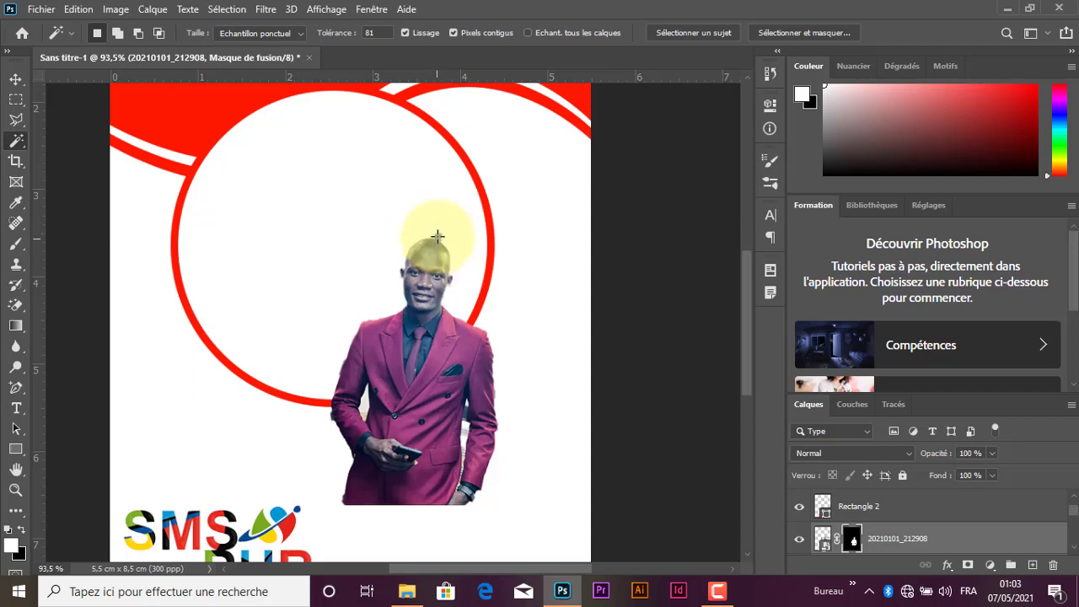
Outline the leftover background patch above the man's head with the Polygonal Lasso, remove it from the cut-out and deselect.
scroll(435, 243, "up", 2)
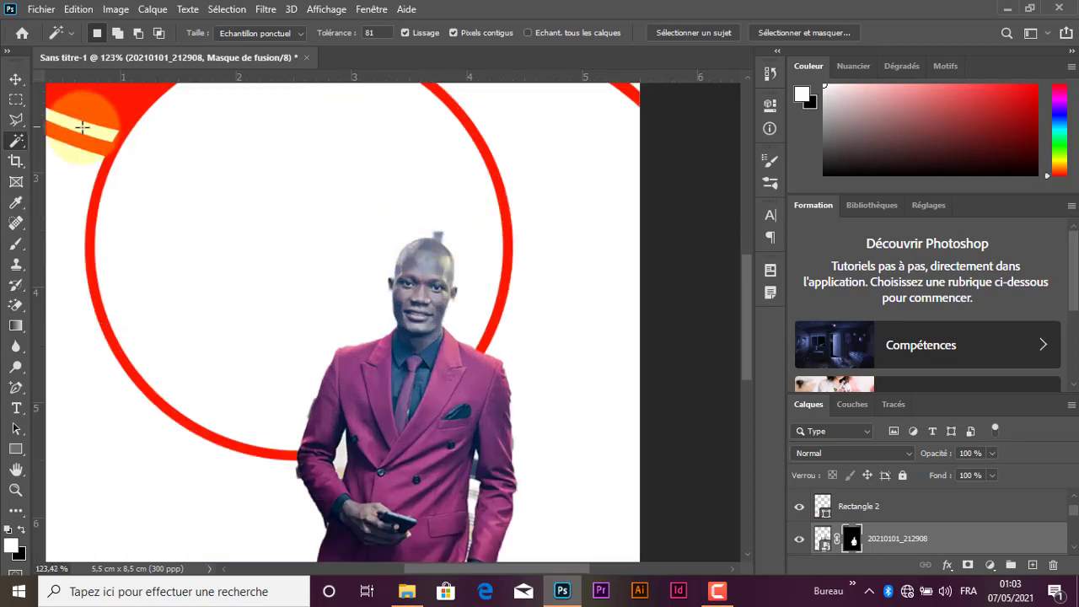
left_click(13, 122)
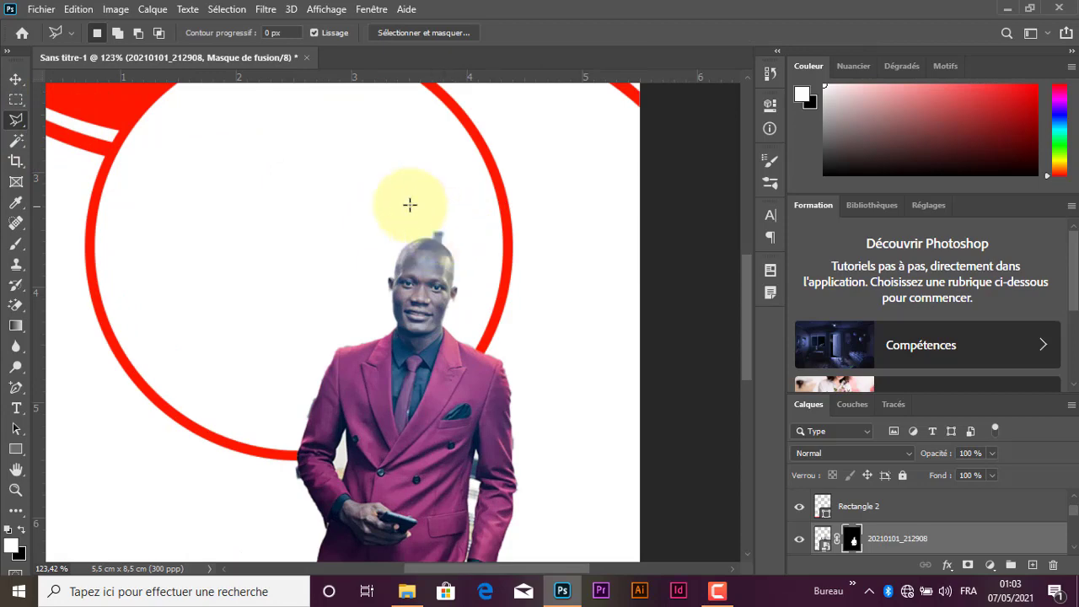
left_click(411, 205)
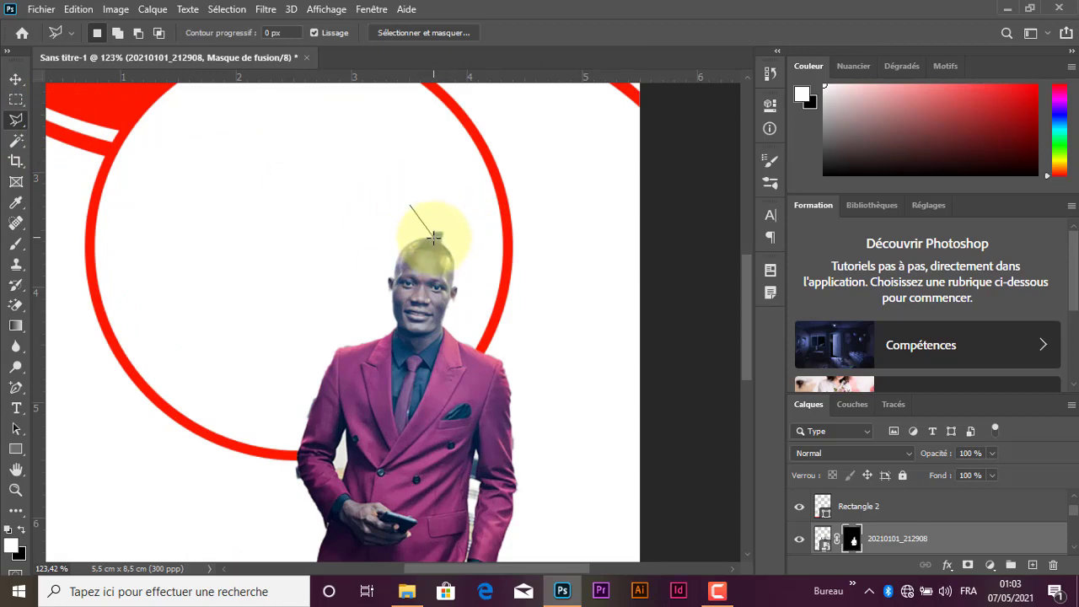
left_click(446, 247)
left_click(476, 214)
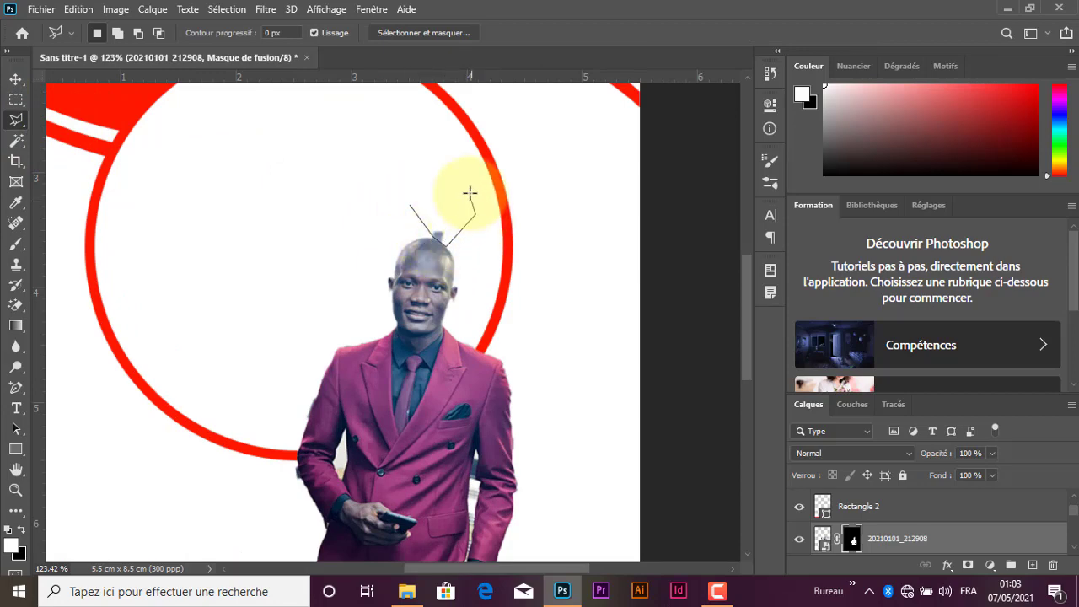
left_click(458, 176)
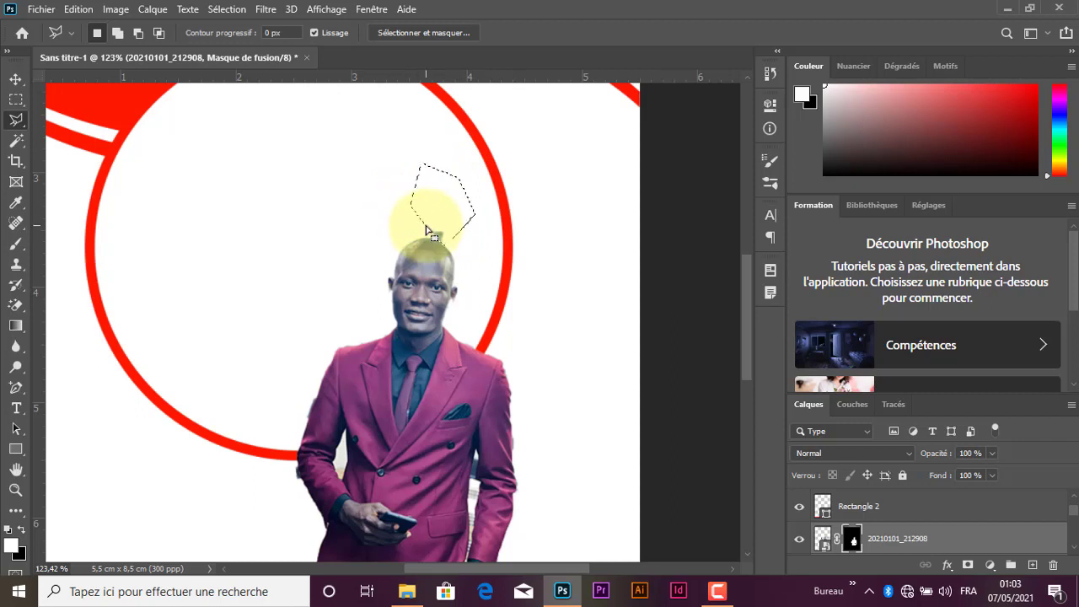
left_click(433, 194)
left_click(30, 119)
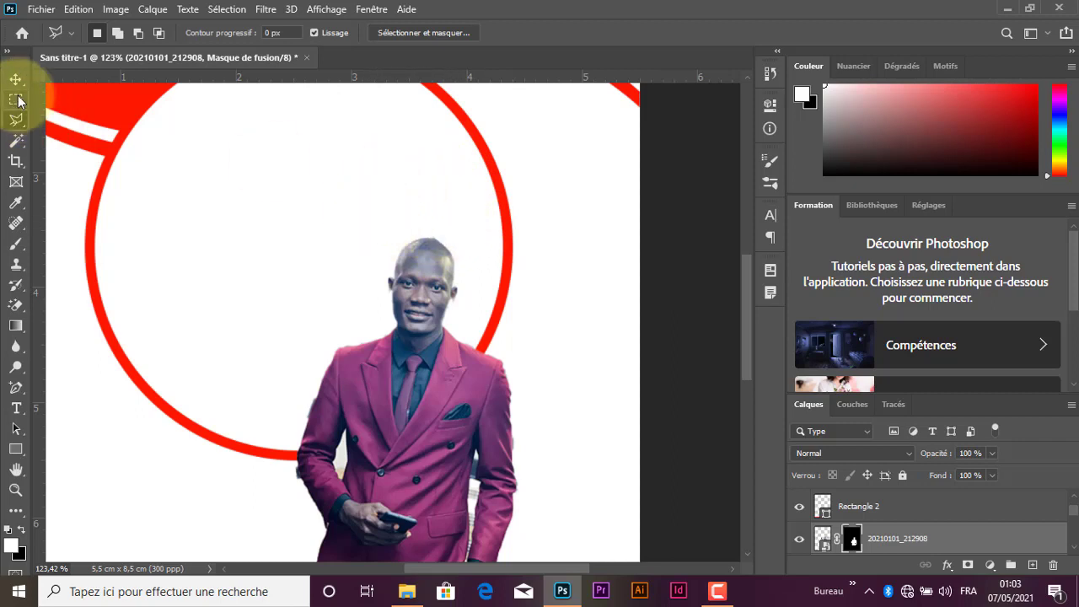
Move the cut-out portrait up and to the left so it sits around the middle of the circle.
left_click(15, 78)
left_click_drag(459, 401, 373, 297)
scroll(558, 303, "down", 3)
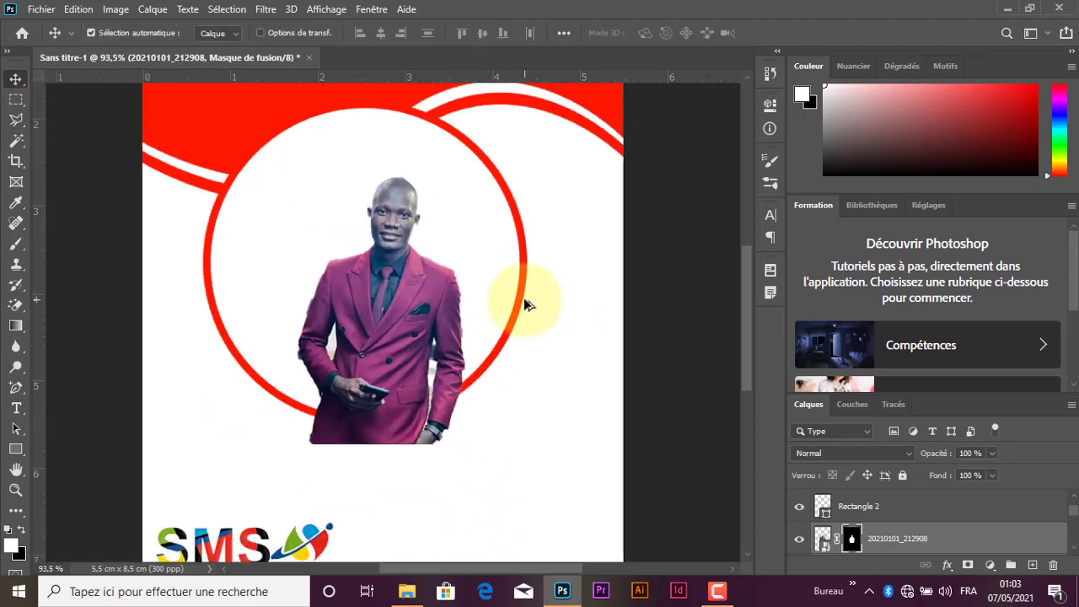
scroll(522, 299, "down", 2)
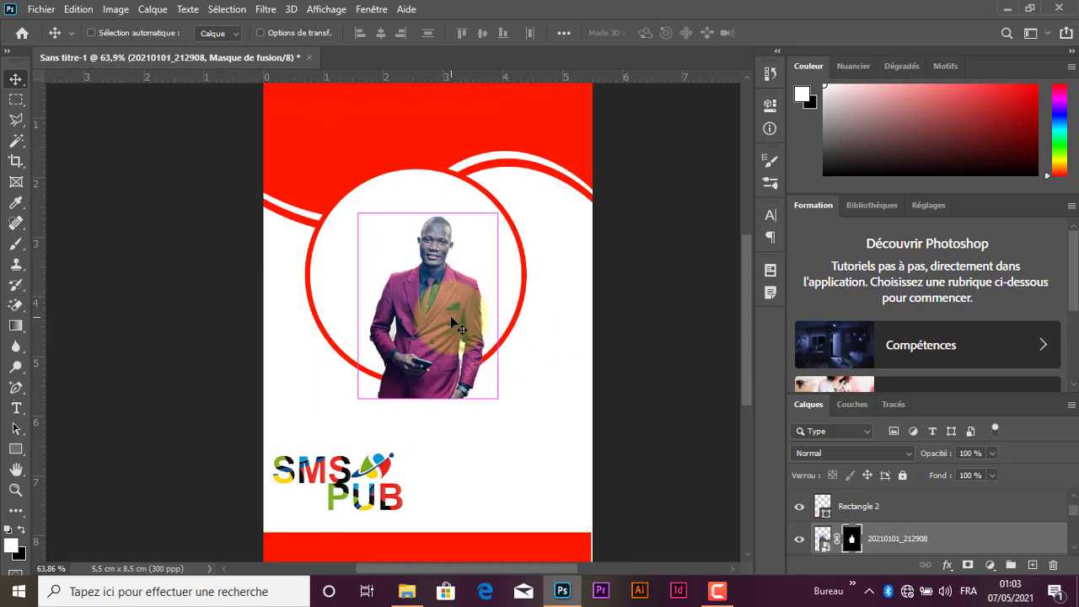
Enlarge the portrait to about 155 %, rotate it about -4° and position it with the head inside the circle.
key("ctrl+t")
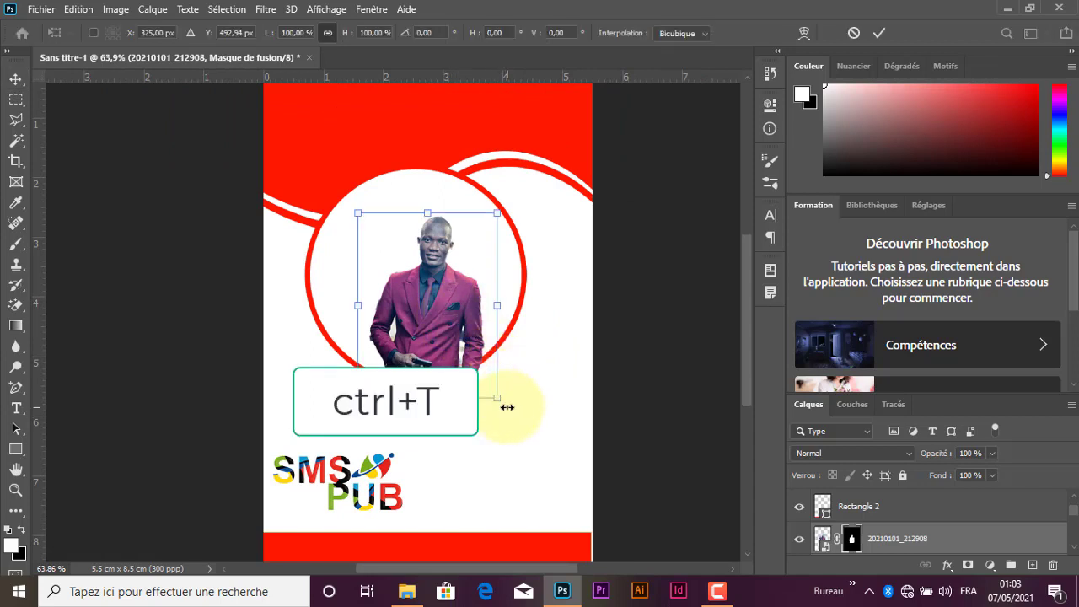
mouse_move(507, 408)
left_mouse_down()
mouse_move(515, 385)
mouse_move(513, 404)
left_mouse_up()
left_click_drag(472, 325, 516, 148)
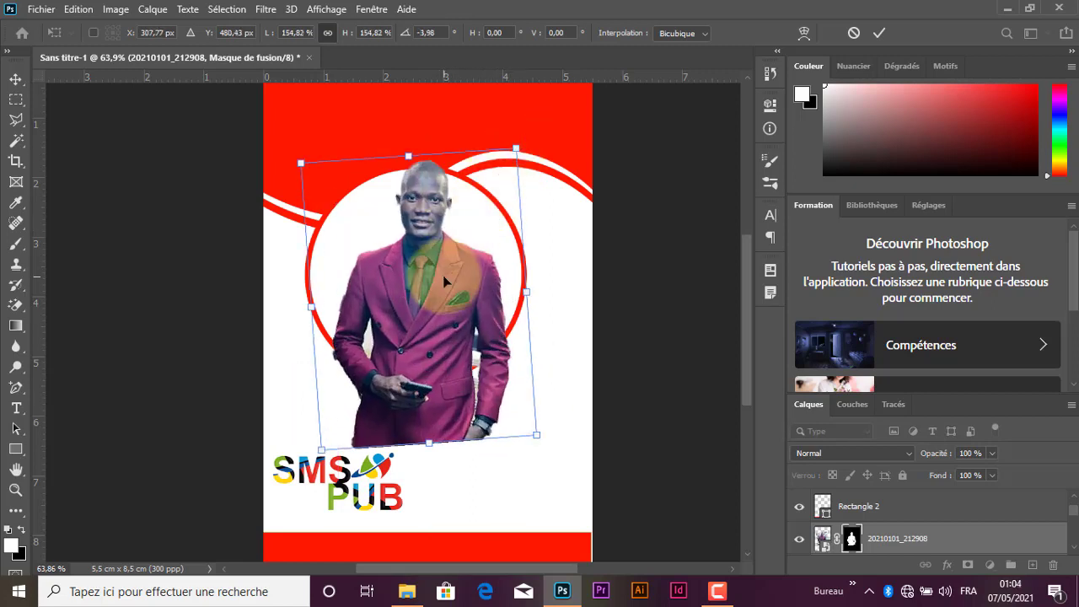
left_click_drag(445, 281, 441, 292)
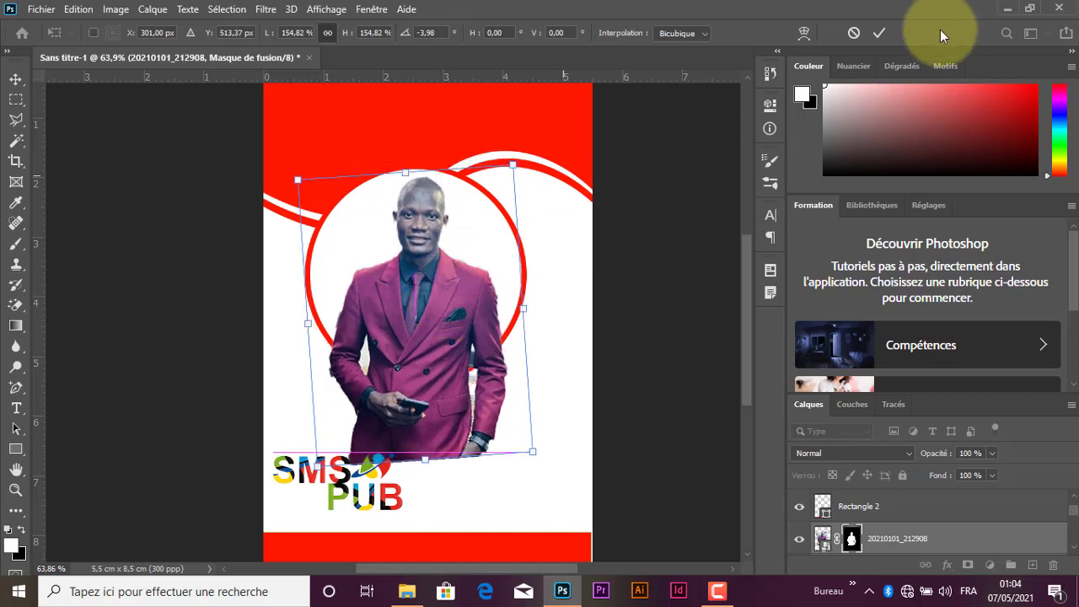
left_click(880, 33)
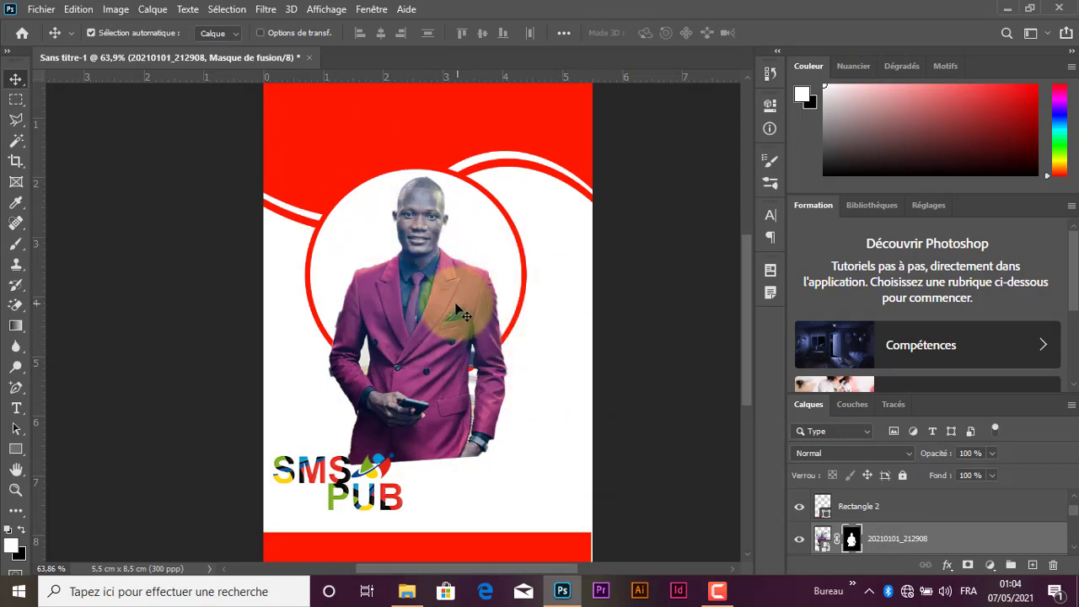
mouse_move(458, 312)
left_mouse_down()
mouse_move(459, 295)
mouse_move(451, 312)
left_mouse_up()
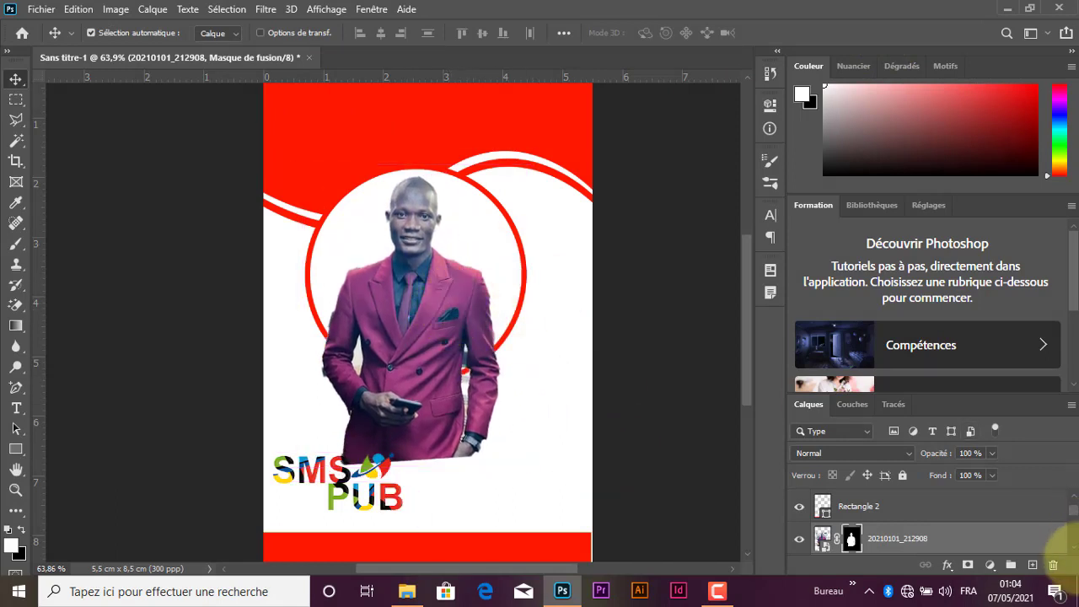
Clip the portrait layer 20210101_212908 to the Ellipse 1 layer below it with a clipping mask.
scroll(1074, 550, "down", 2)
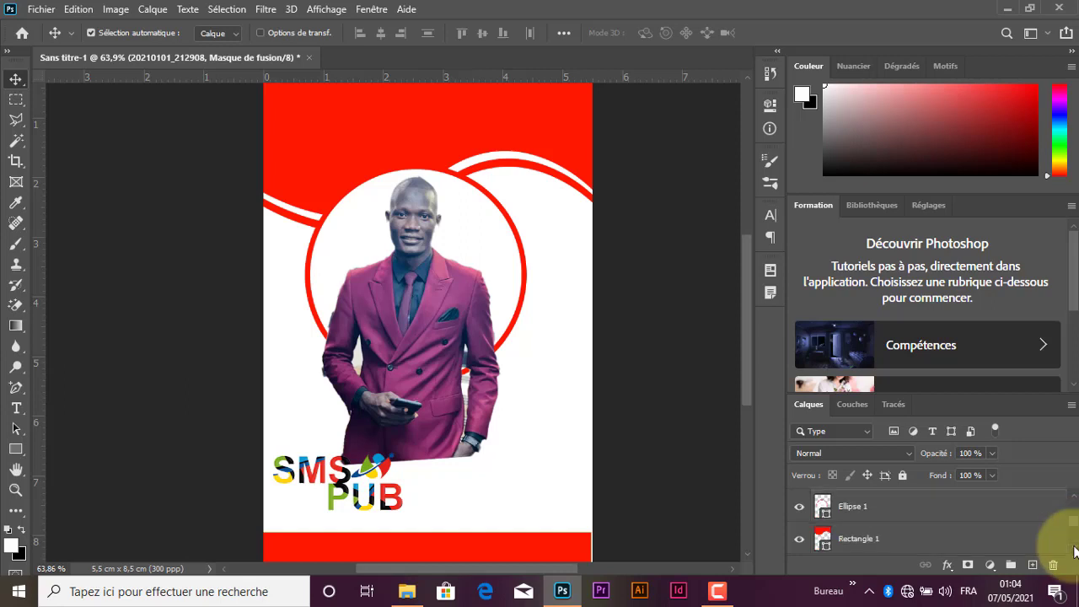
scroll(1071, 506, "up", 1)
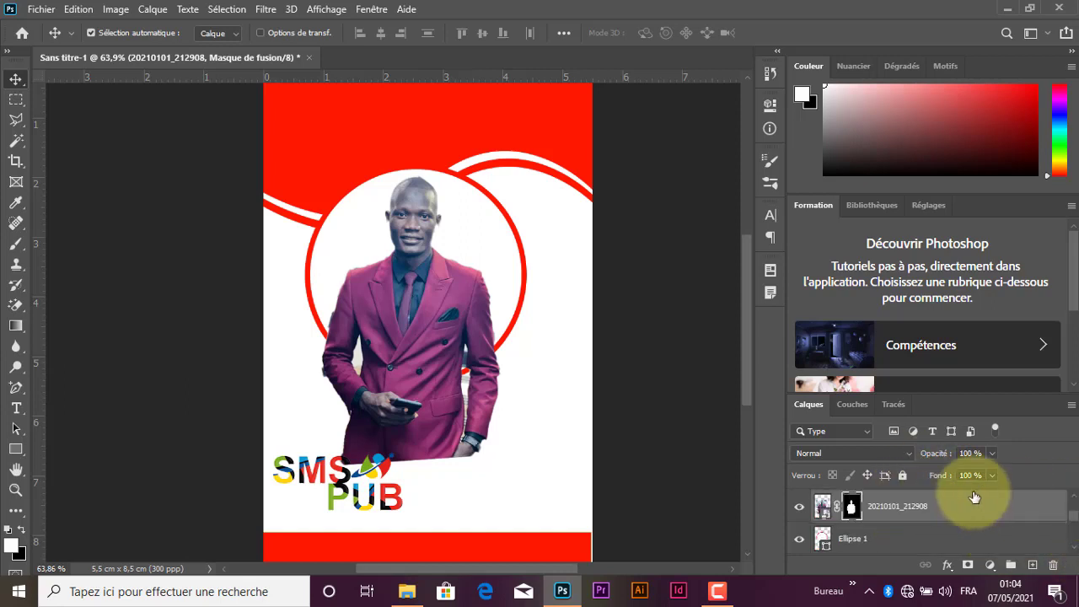
left_click(877, 549)
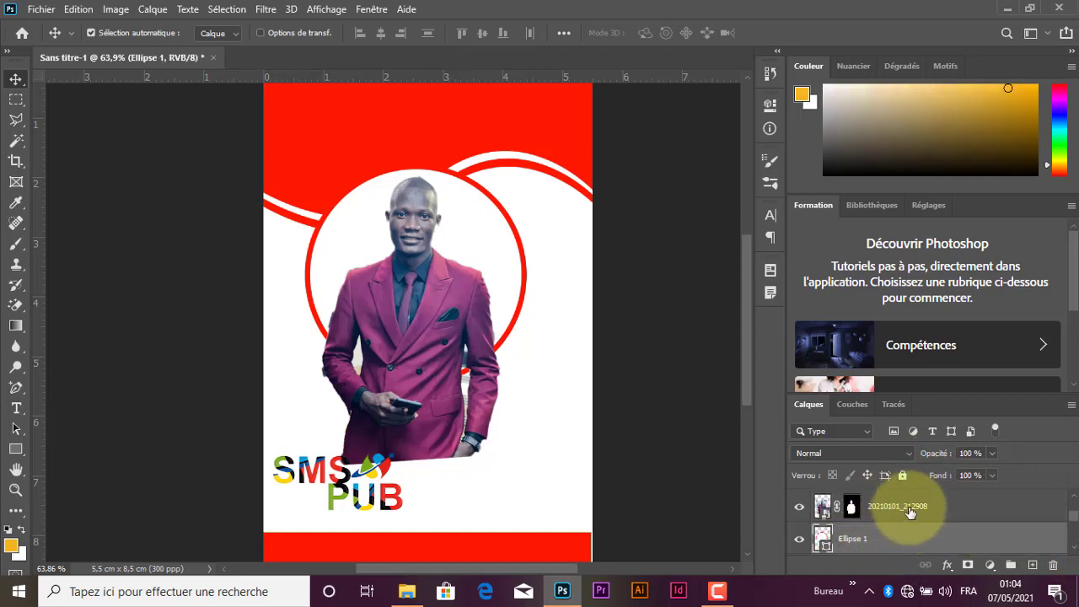
left_click(899, 506)
scroll(553, 330, "down", 2)
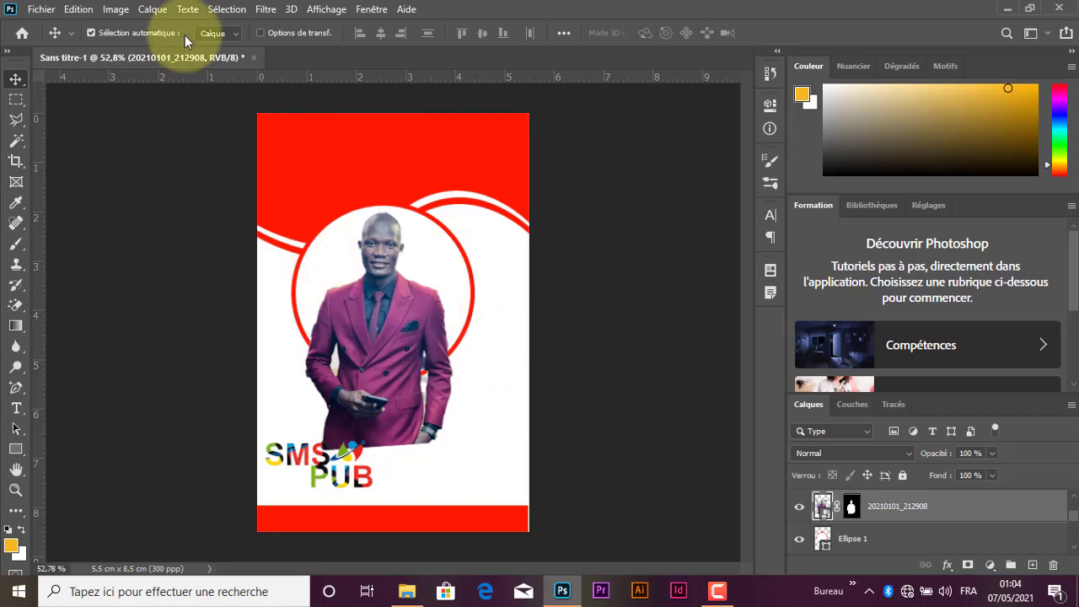
left_click(150, 10)
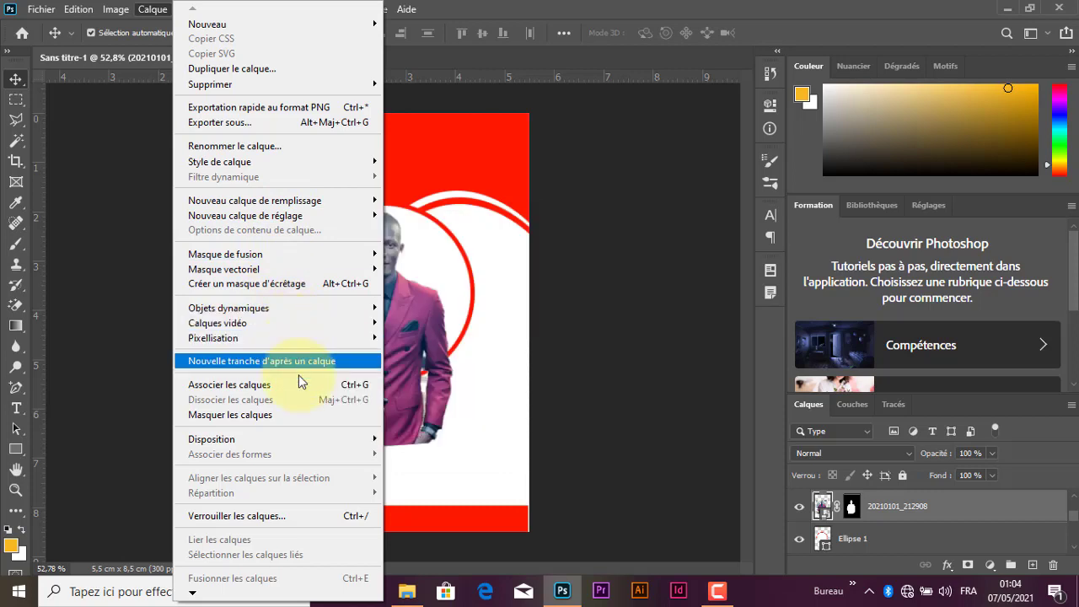
left_click(330, 284)
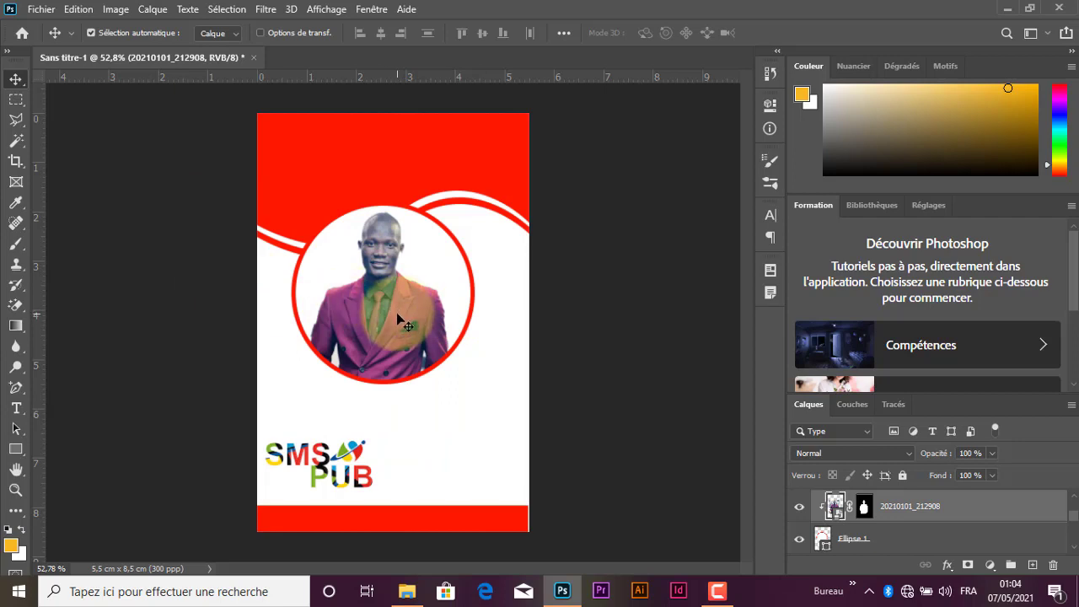
Scale the clipped portrait up to about 152 % and reposition it so head and shoulders fill the circle.
key("ctrl+t")
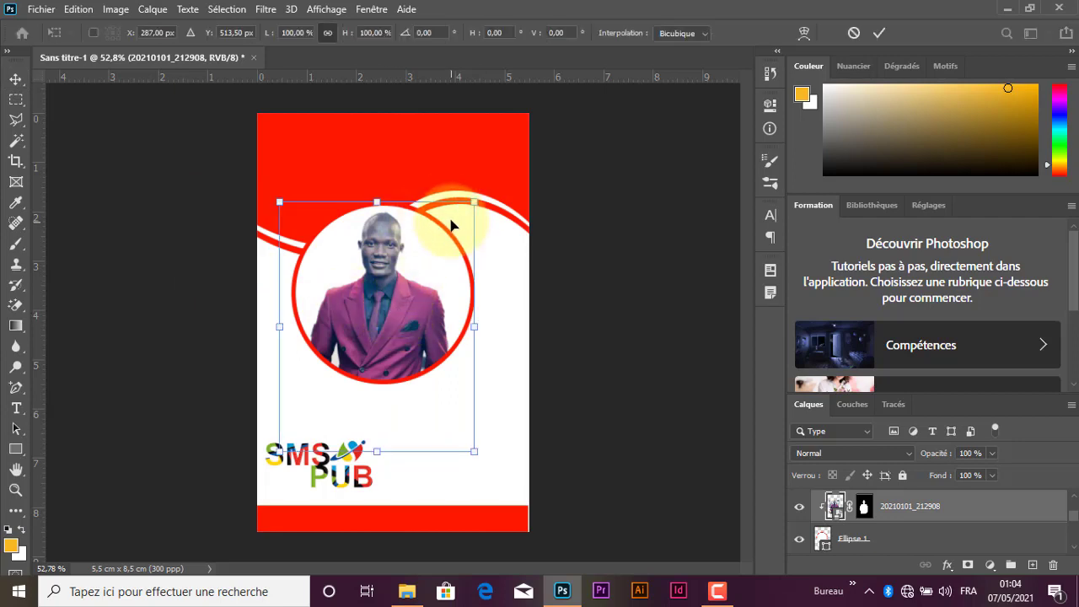
left_click_drag(481, 200, 520, 132)
left_click_drag(398, 295, 402, 346)
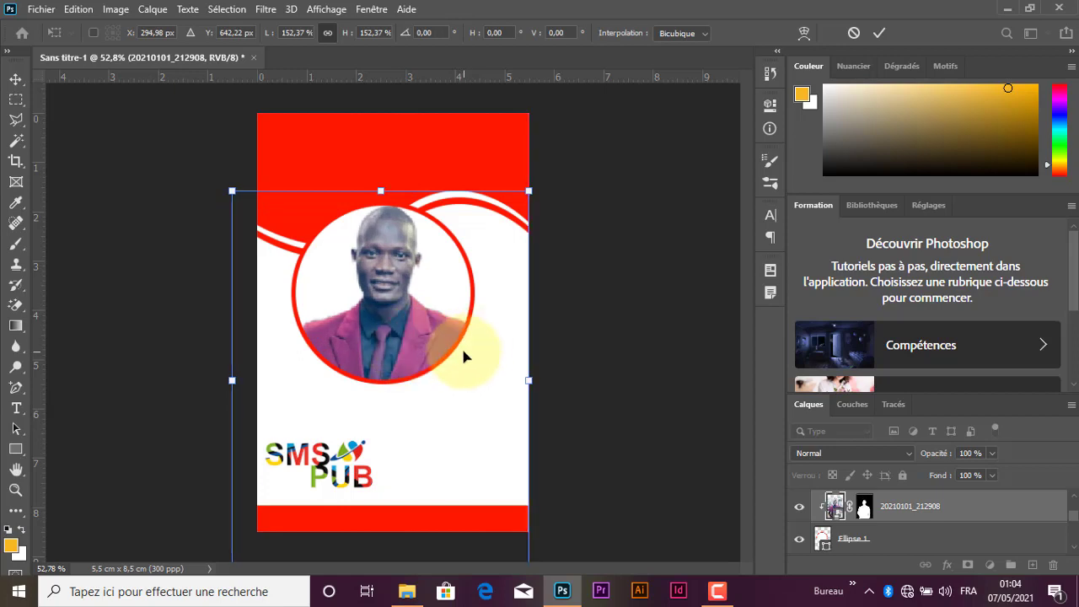
left_click(878, 33)
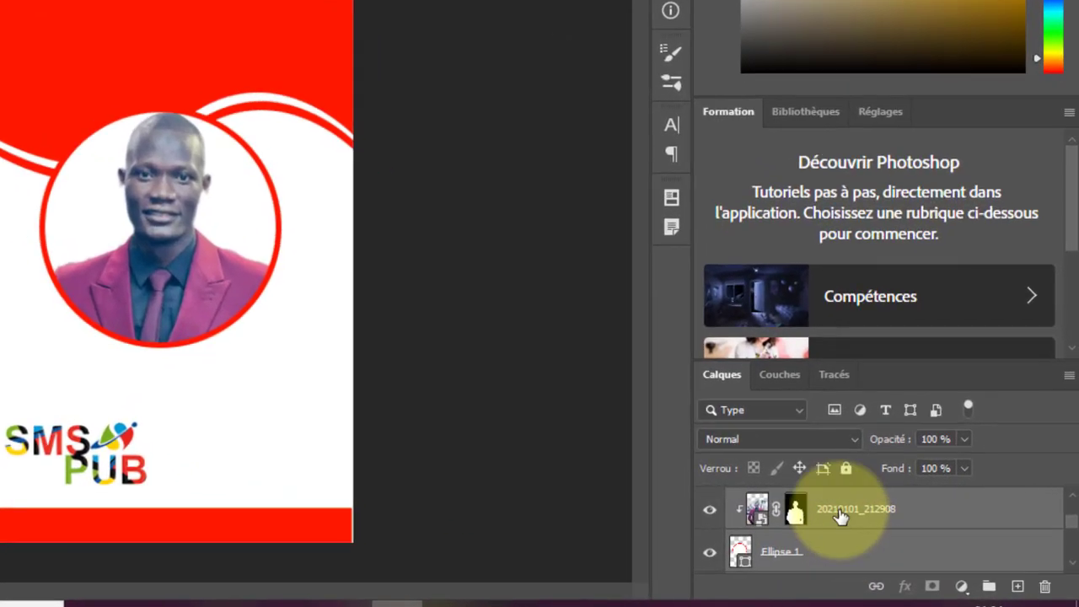
Rasterize the portrait and circle layers together, move them slightly higher on the card and deselect them.
right_click(897, 512)
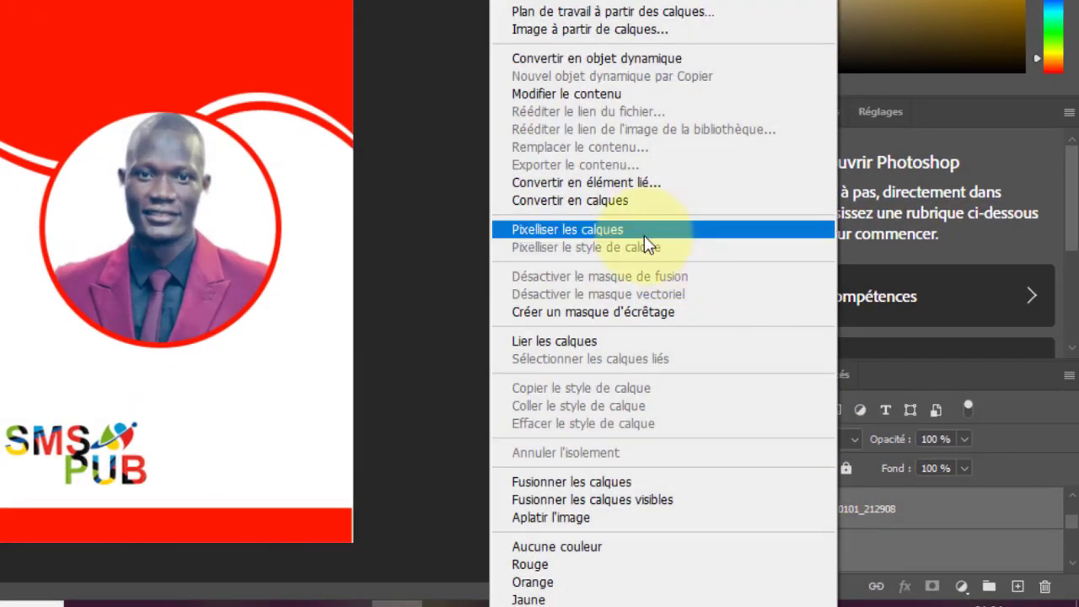
left_click(644, 235)
left_click_drag(202, 208, 209, 256)
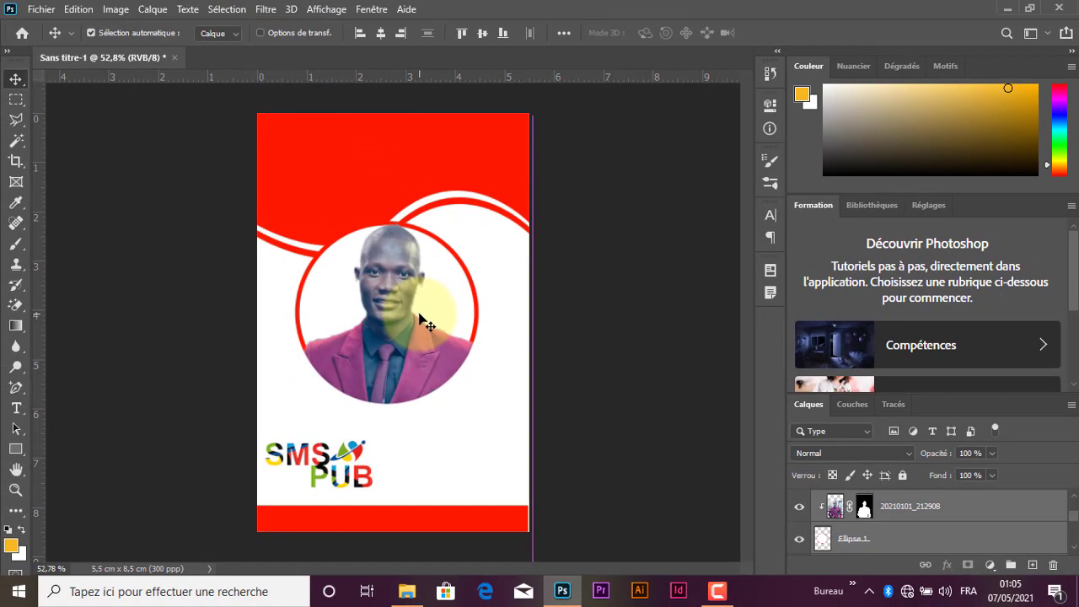
left_click_drag(425, 319, 426, 296)
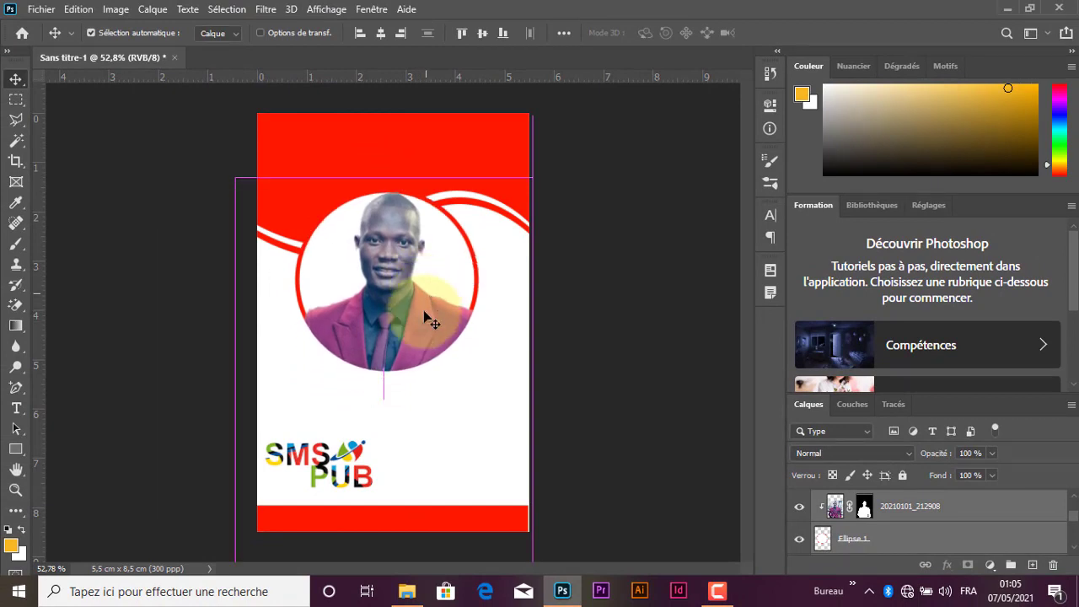
left_click(358, 408)
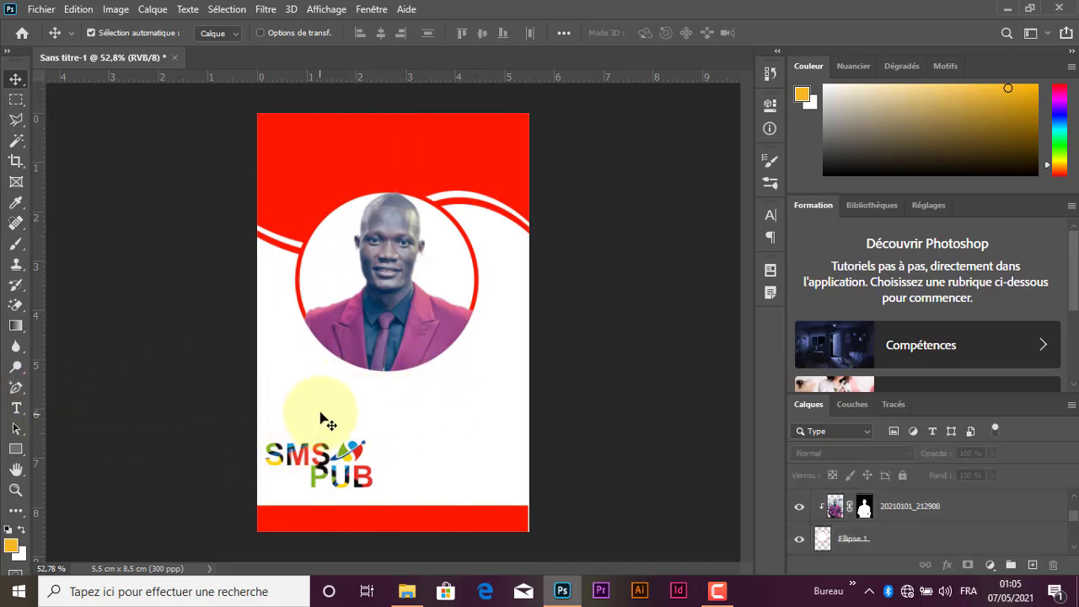
Add the person's full name as black Arial Bold 13.12 pt text and center it below the portrait circle.
left_click(17, 410)
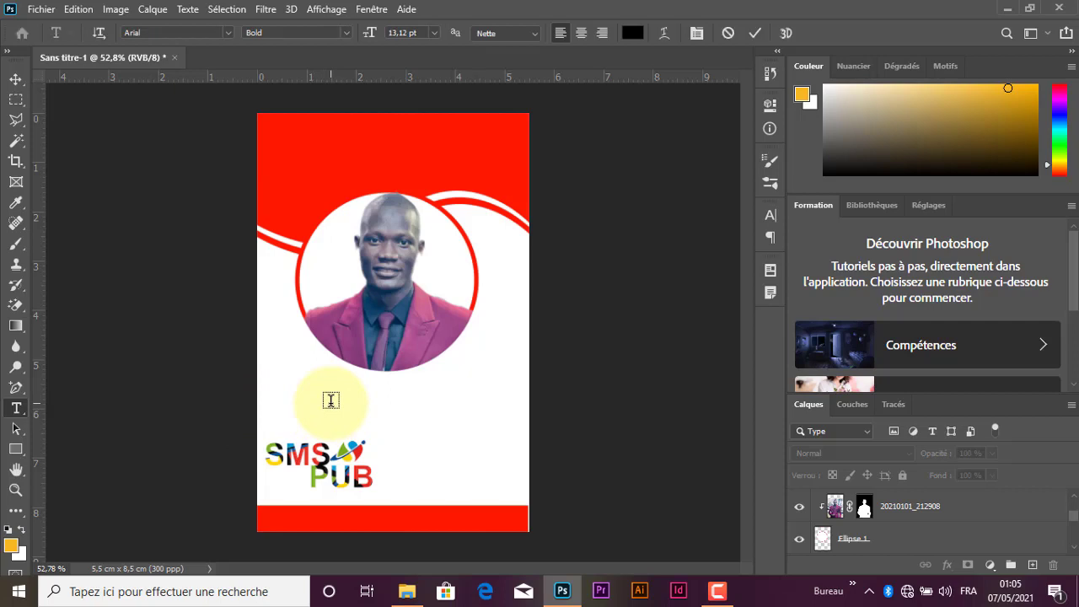
left_click(330, 402)
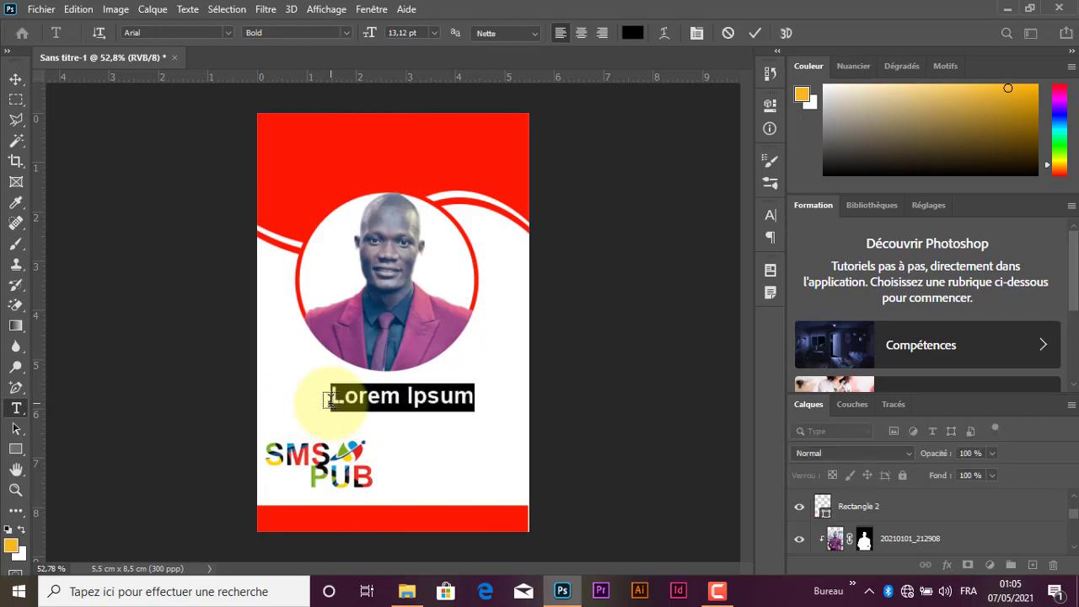
type("SQ")
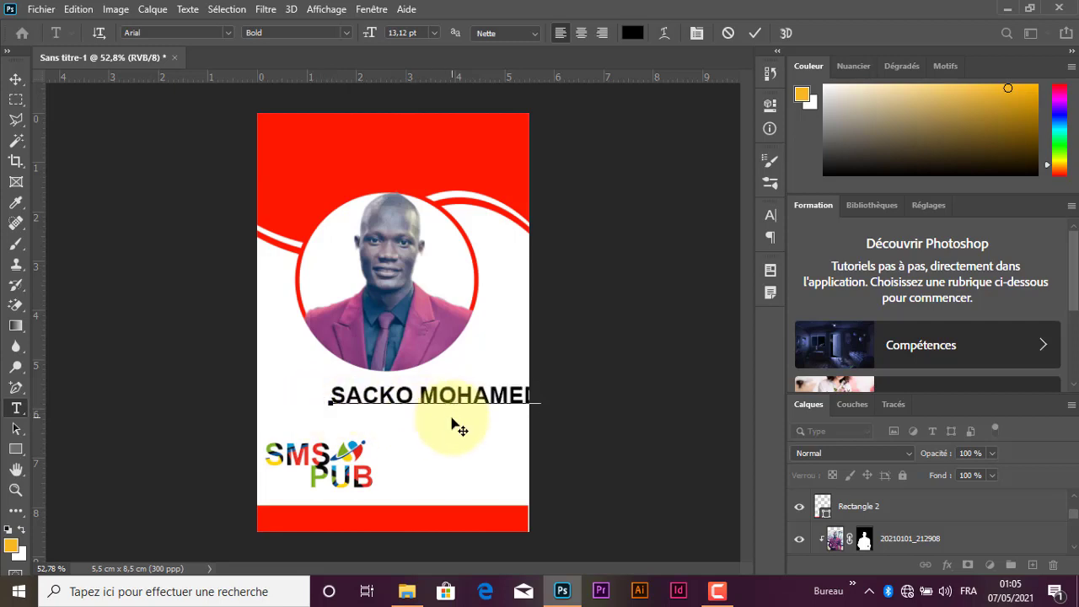
left_click_drag(453, 418, 413, 416)
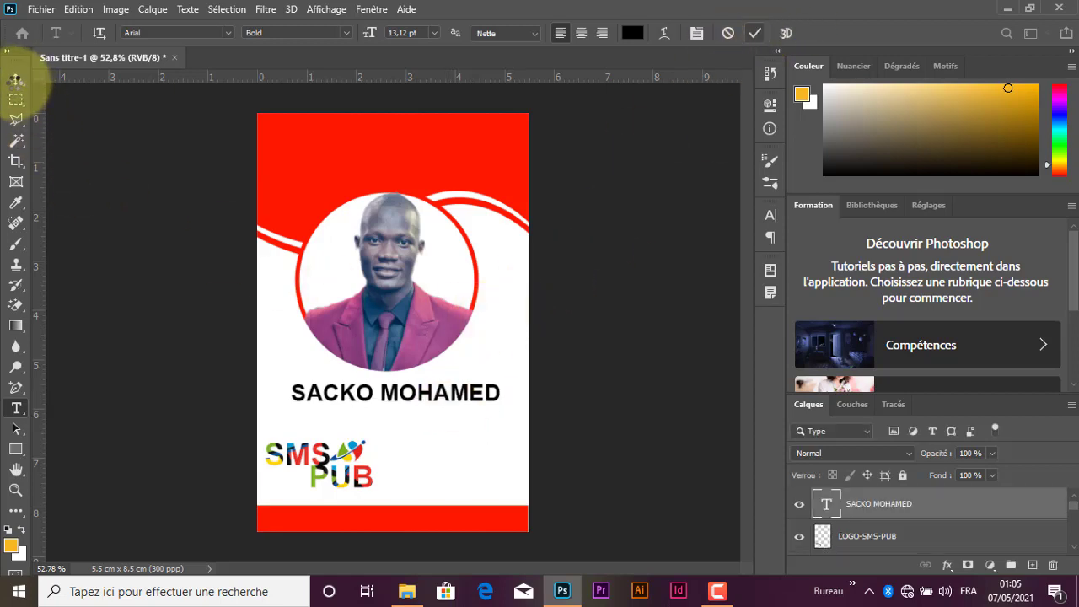
Duplicate the name text and place the copy directly beneath the original line.
left_click(16, 80)
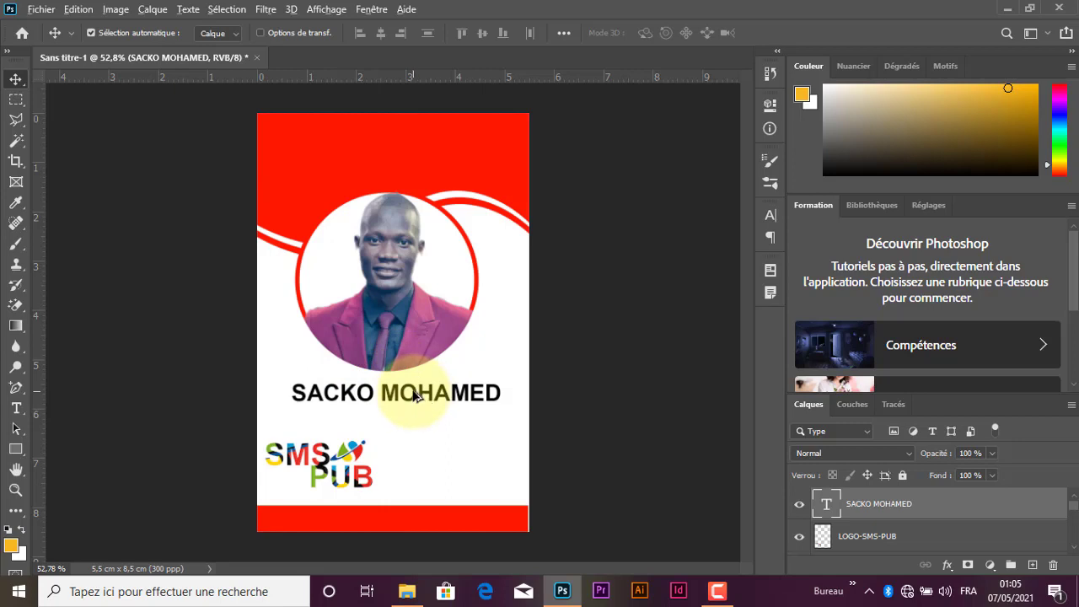
left_click_drag(414, 396, 416, 415)
key("Down")
key("Down")
key("Down")
key("Down")
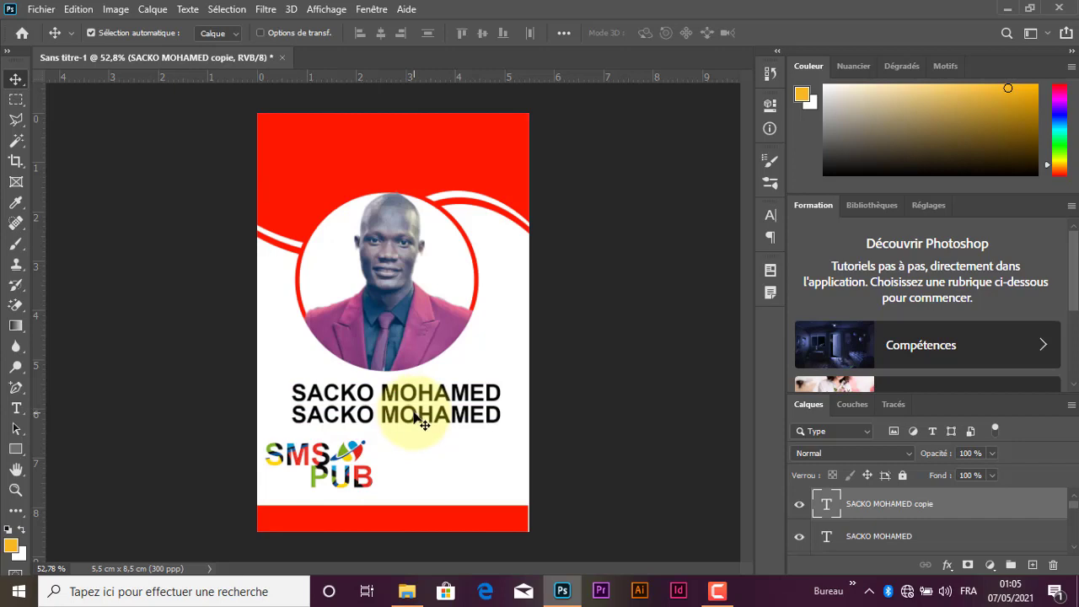
Replace the text of the duplicated line with PDG.
key("t")
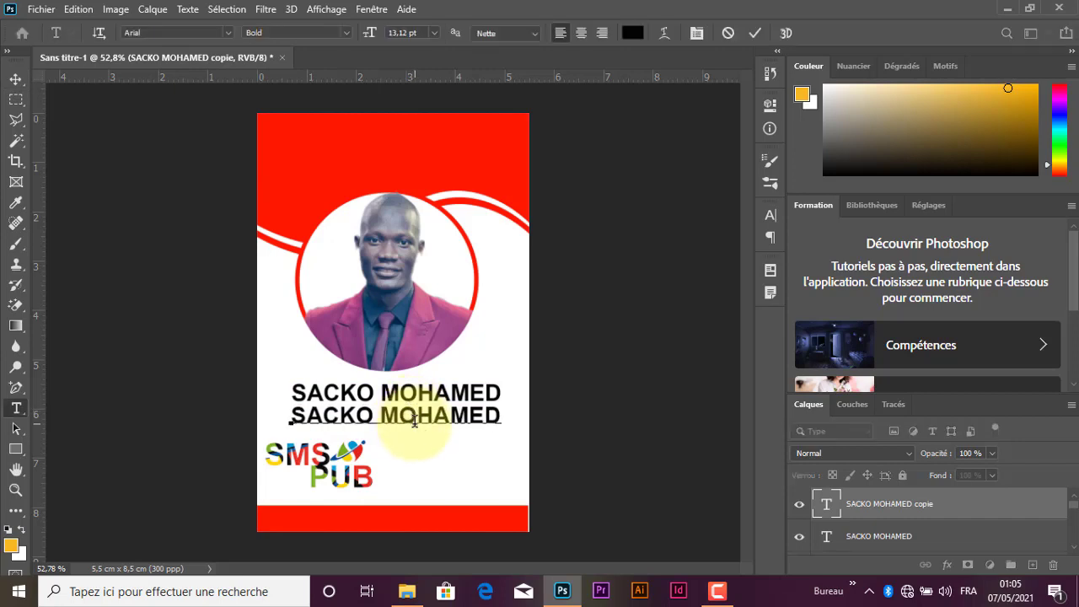
left_click(416, 416)
key("ctrl+a")
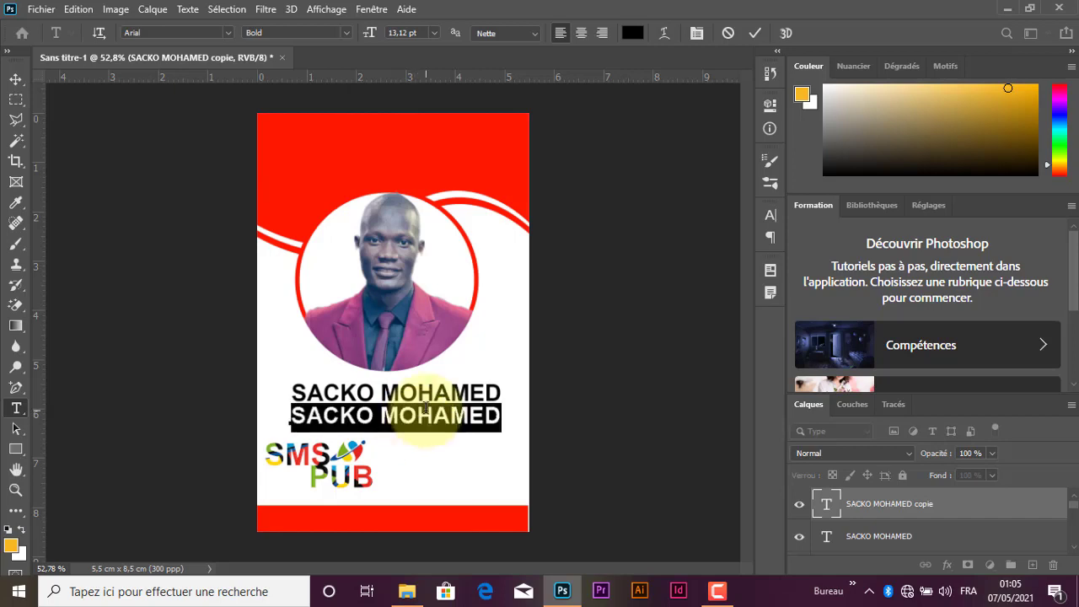
type("PDG")
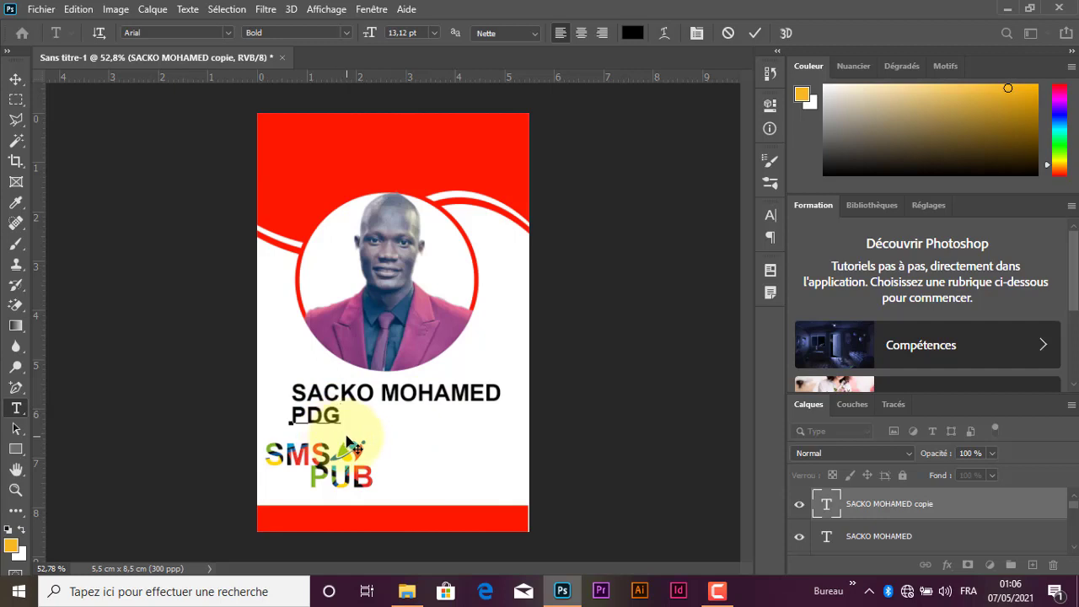
Center the PDG title line beneath the name with a small gap and commit the text.
left_click_drag(378, 441, 421, 446)
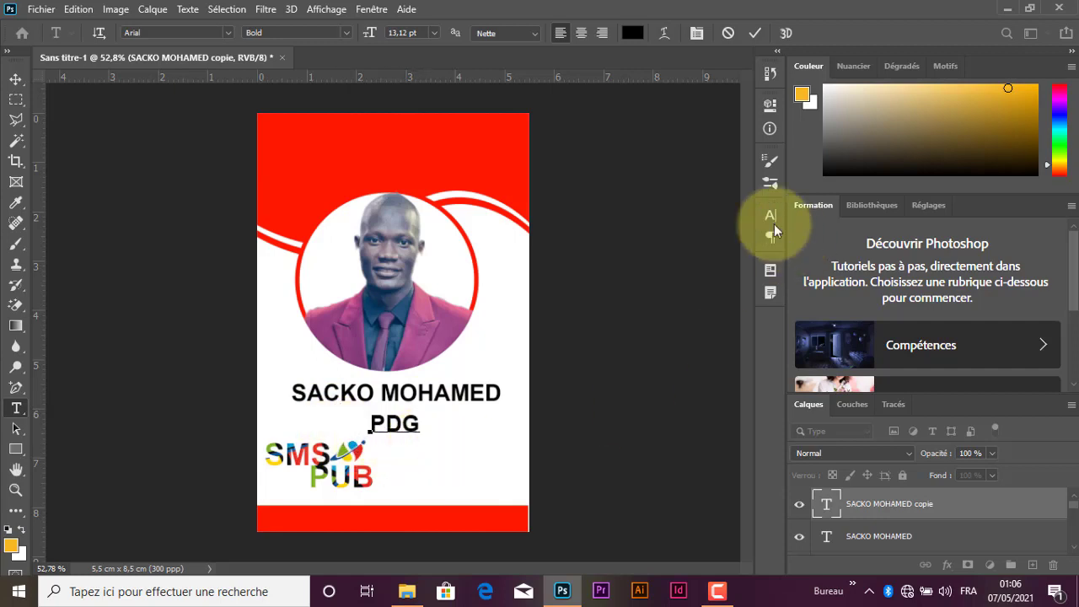
left_click(755, 32)
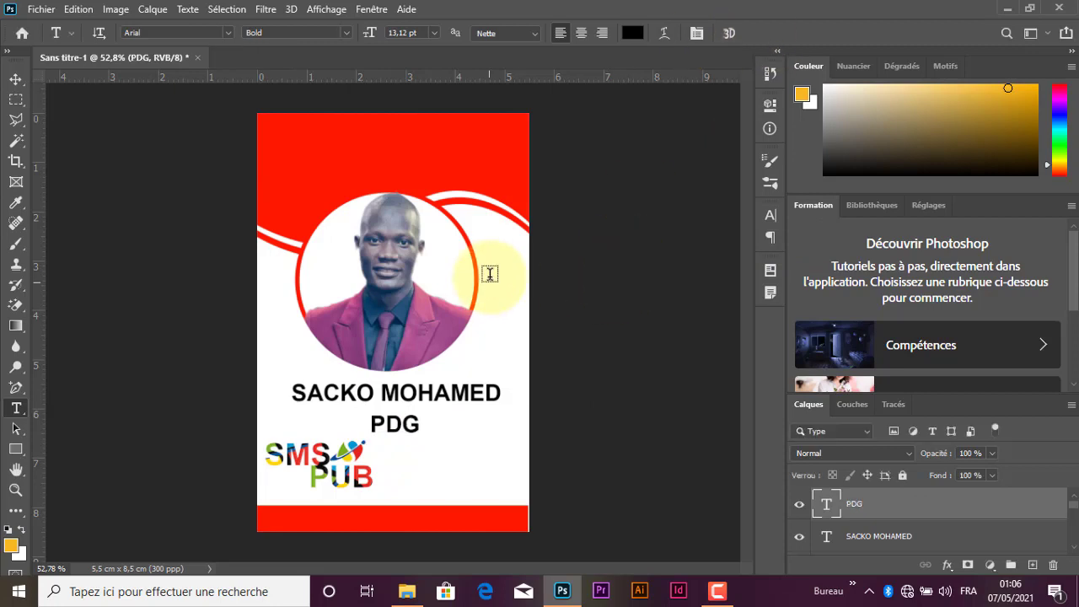
Add the badge number as black Arial Bold 13.12 pt text and place it in the red area at the card's upper right.
left_click(510, 257)
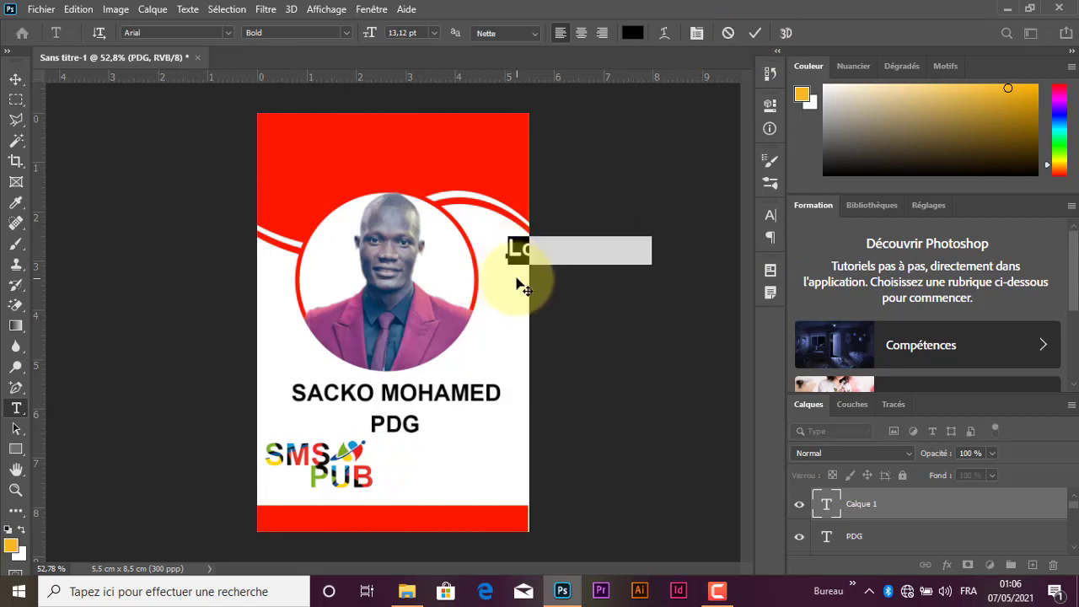
type("NO")
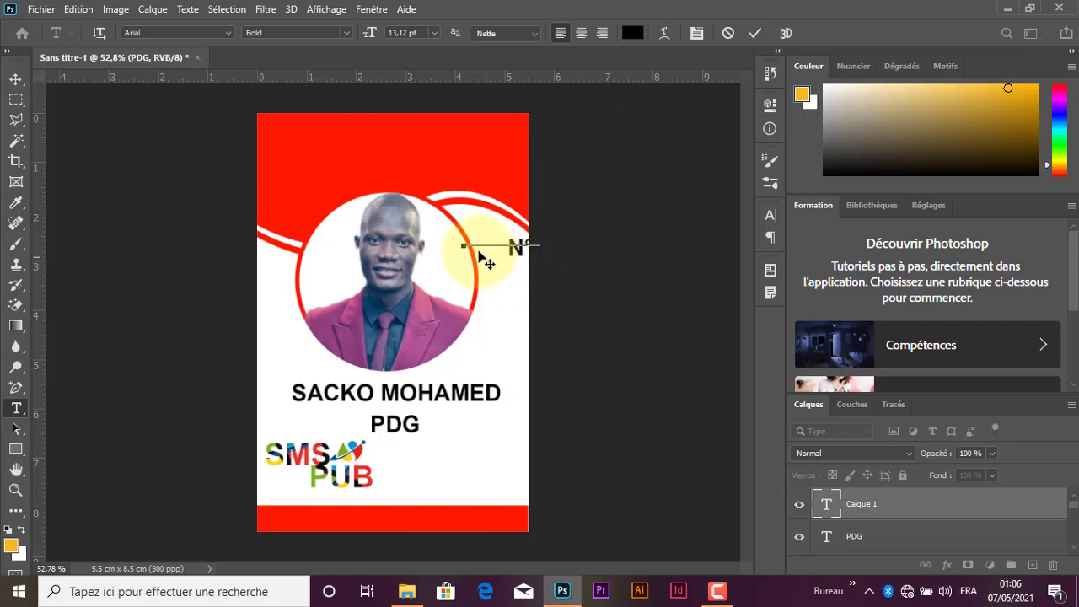
type("0001")
left_click_drag(510, 274, 473, 174)
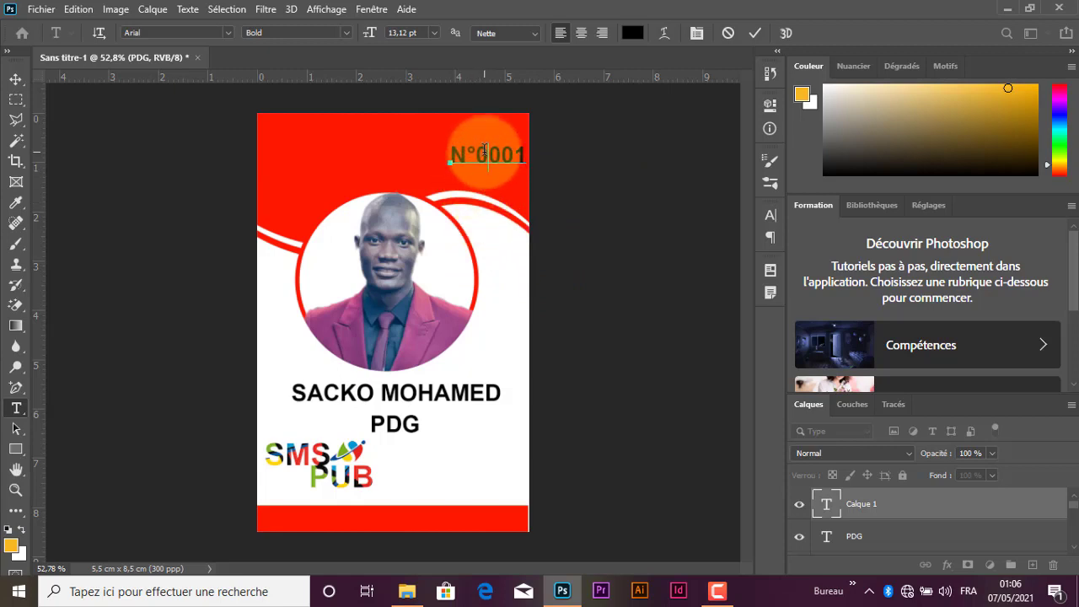
Recolor the whole badge number text to white (ffffff) and commit it.
double_click(485, 152)
left_click(632, 32)
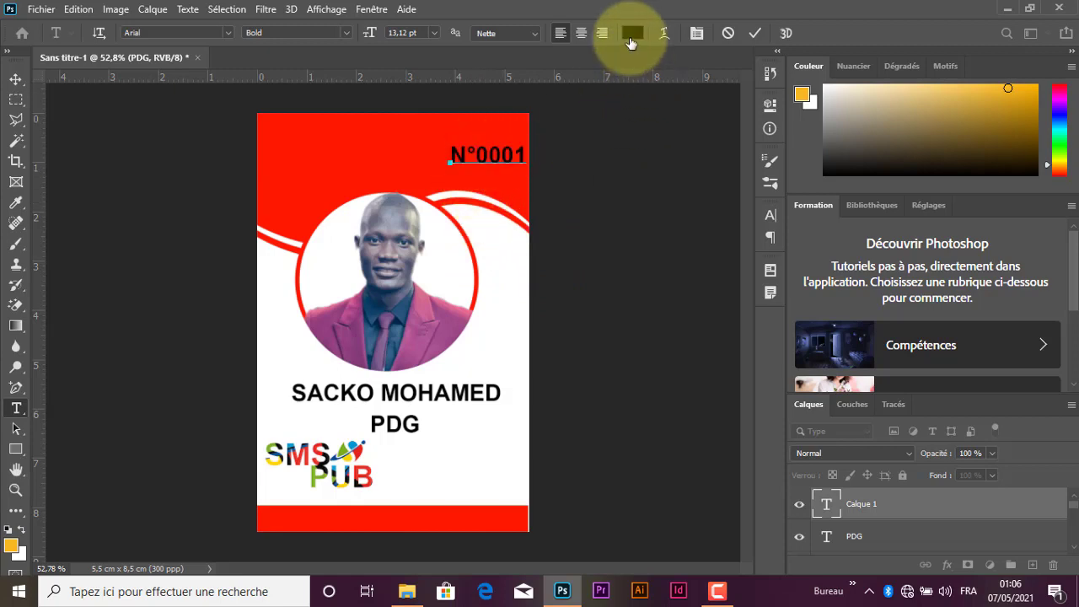
left_click_drag(616, 144, 514, 84)
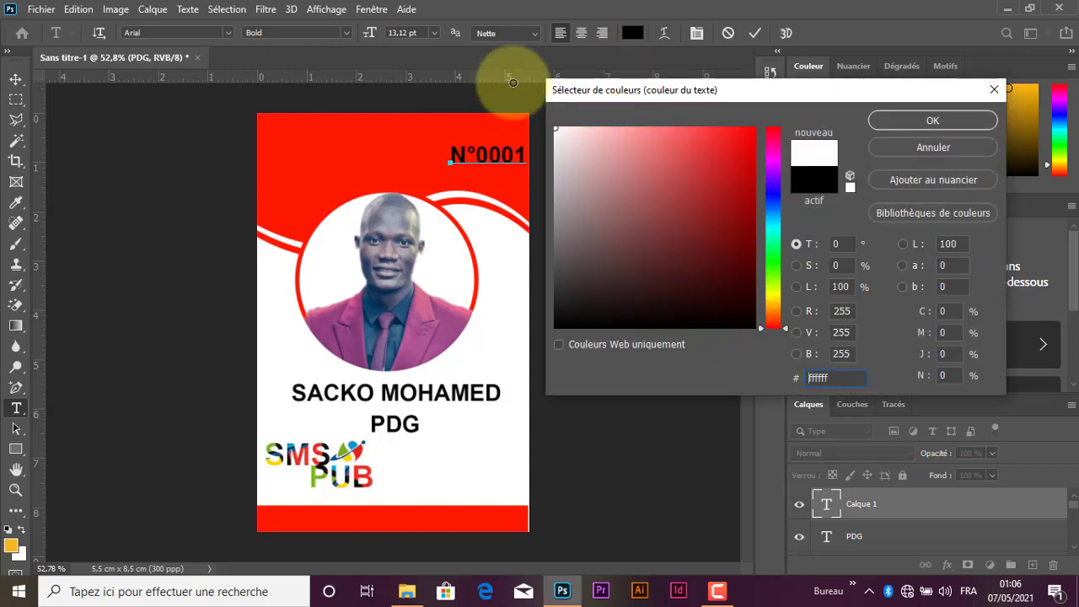
left_click(876, 120)
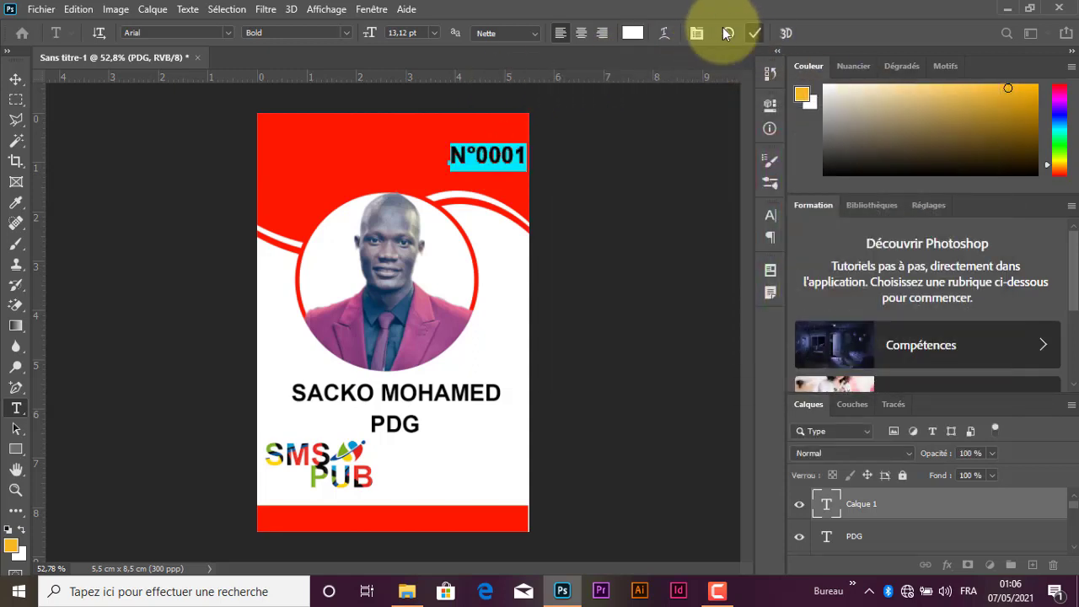
left_click(573, 166)
Duplicate the SMS PUB logo over the name and title, and enlarge the copy proportionally to about 218%.
left_click(16, 79)
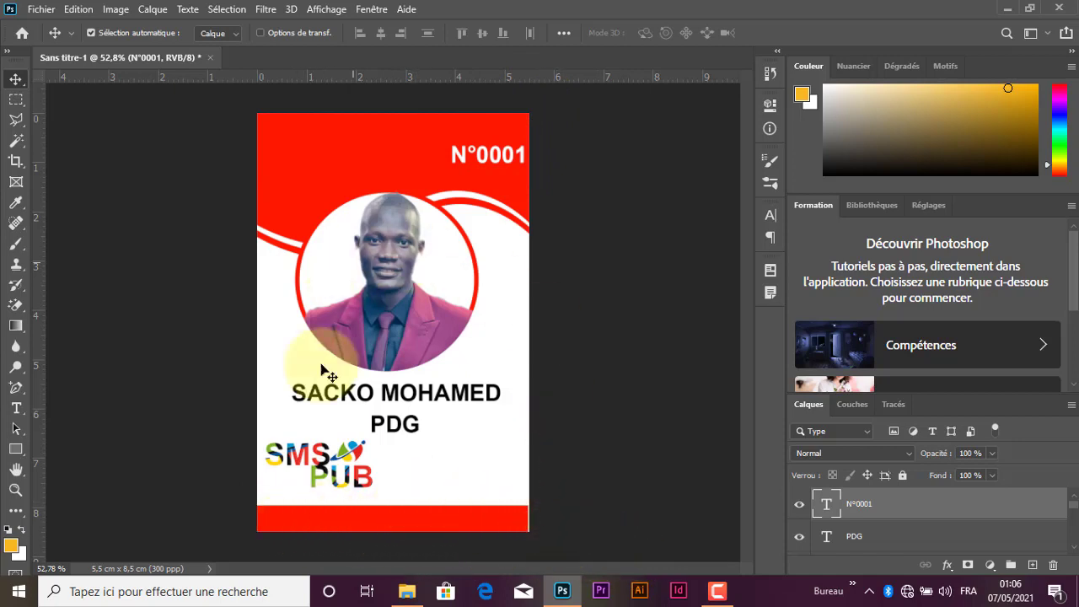
left_click_drag(345, 453, 411, 403)
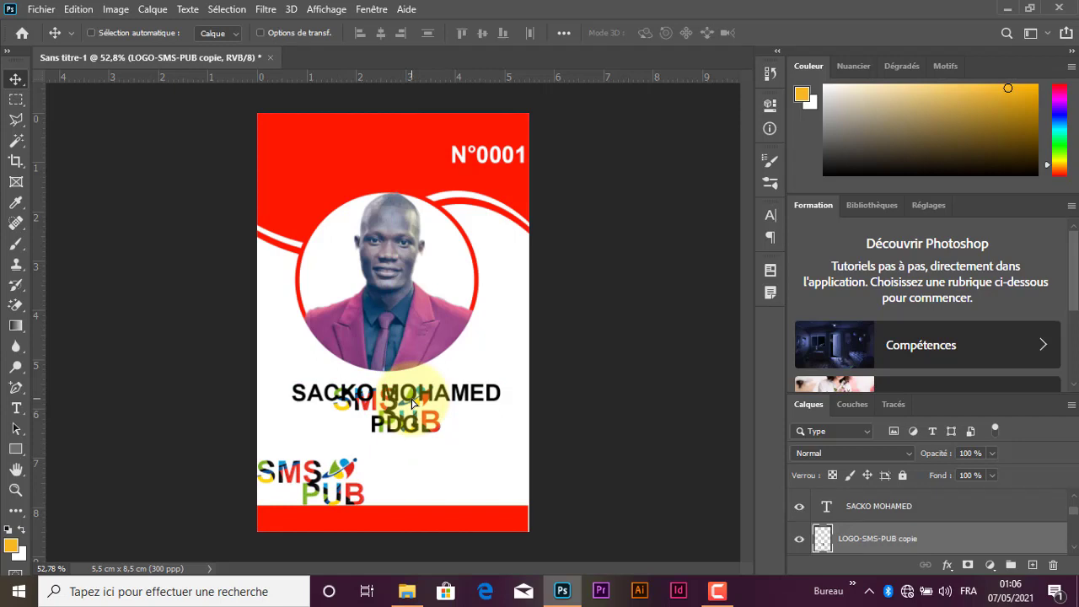
key("ctrl+t")
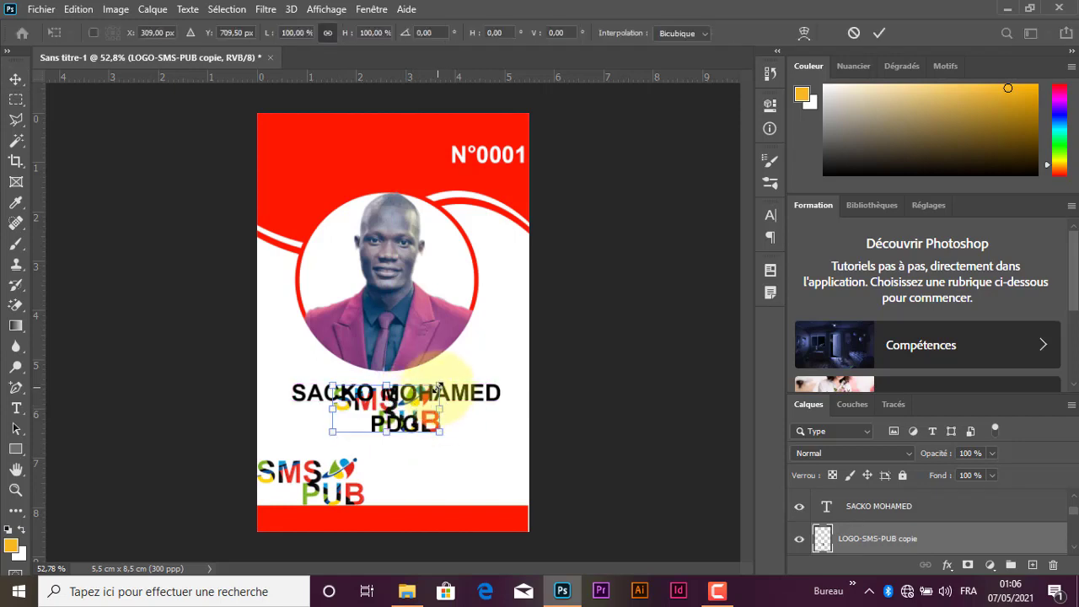
left_click_drag(438, 386, 488, 333)
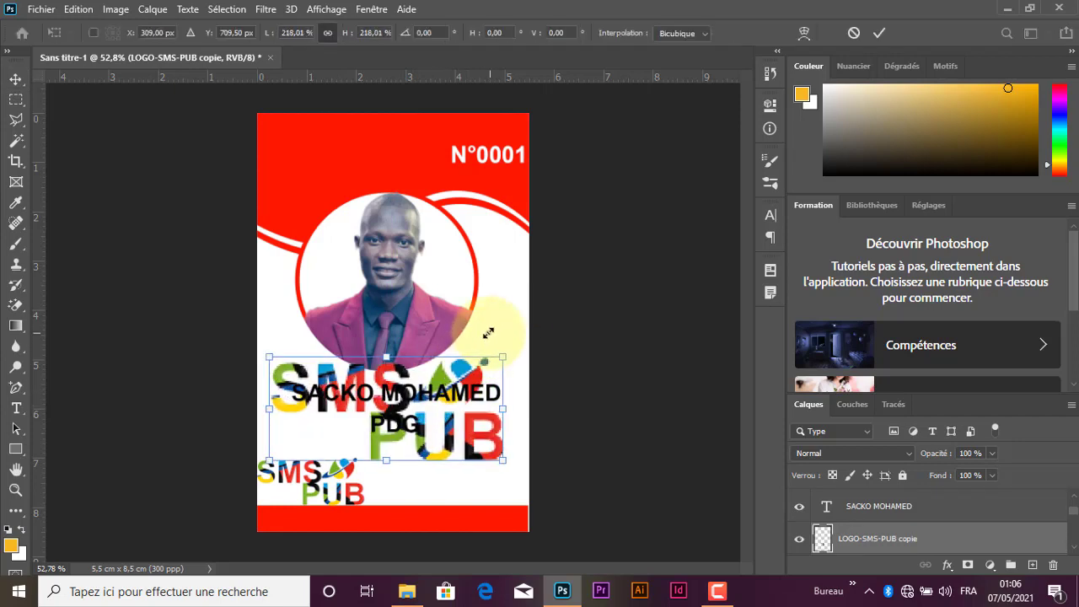
left_click(880, 33)
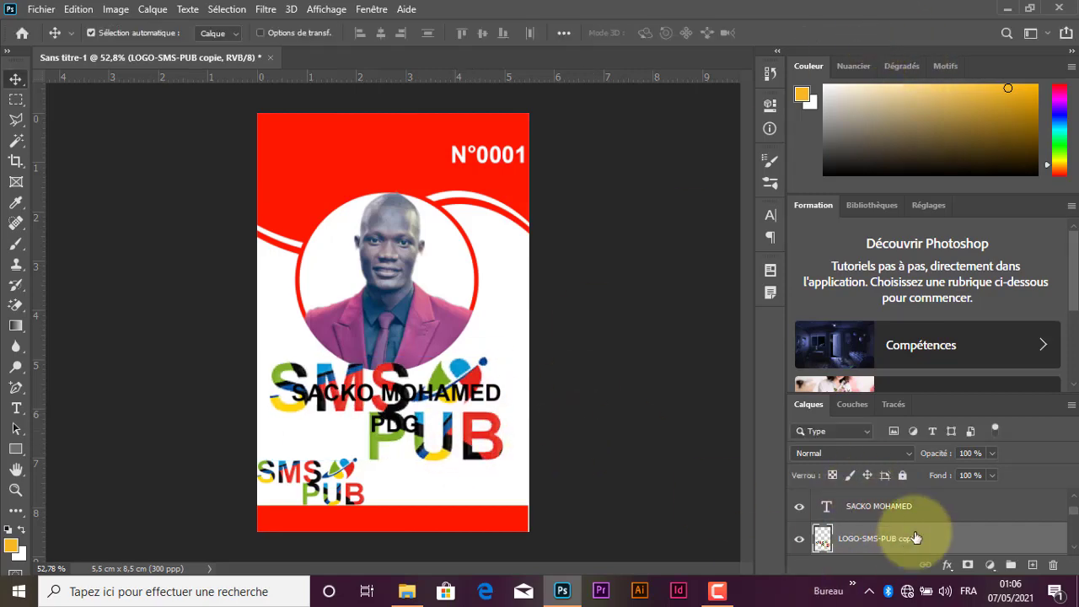
Lower the enlarged logo copy's opacity to 13% and shift it slightly down behind the name and title.
mouse_move(915, 536)
left_mouse_down()
mouse_move(911, 546)
mouse_move(909, 537)
left_mouse_up()
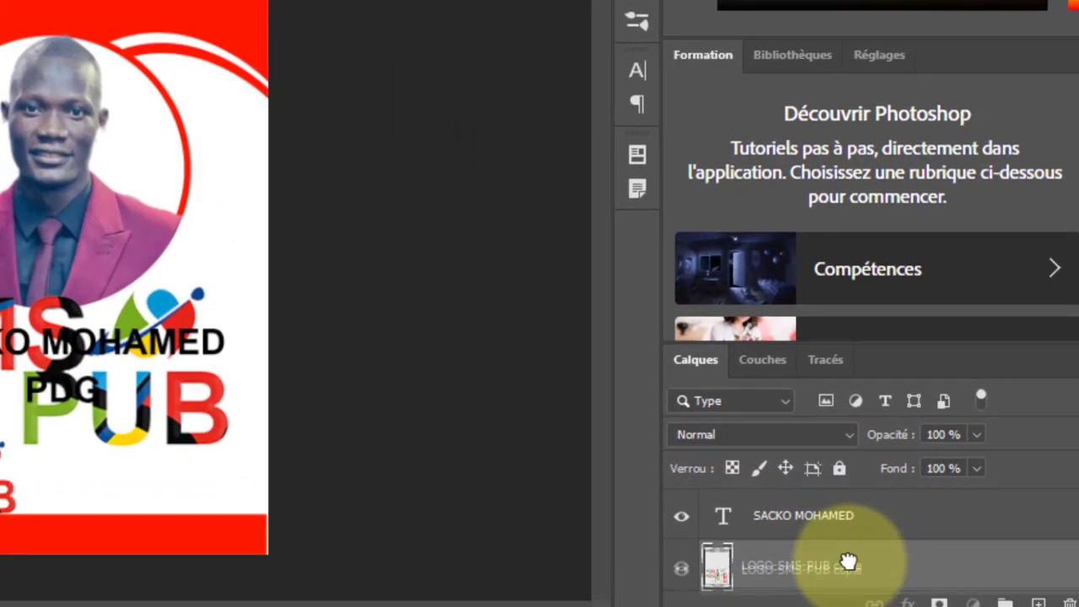
left_click_drag(847, 561, 848, 578)
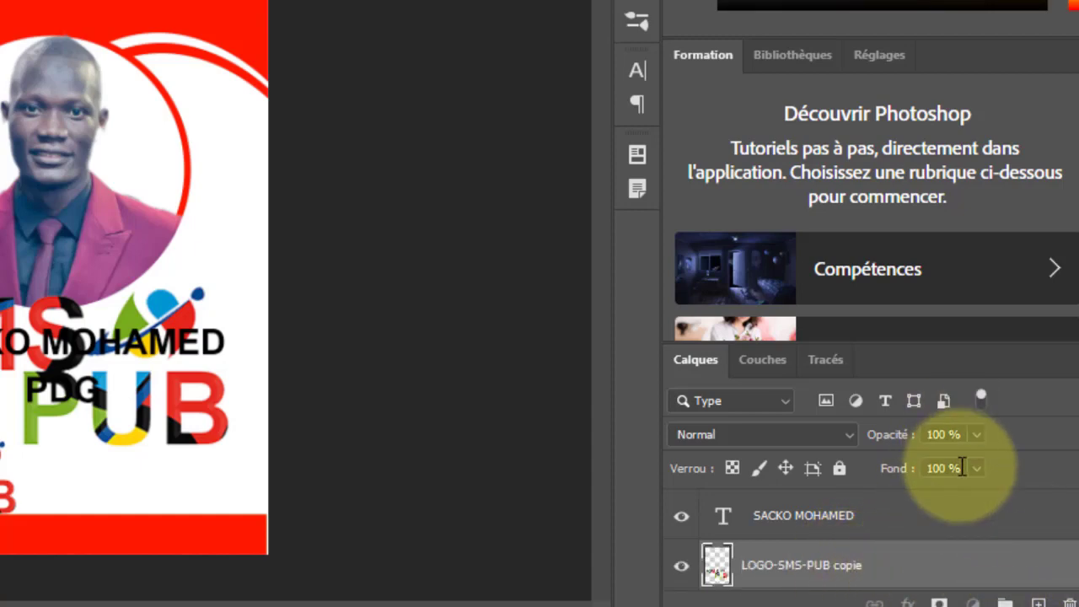
left_click(976, 434)
left_click_drag(978, 461, 882, 491)
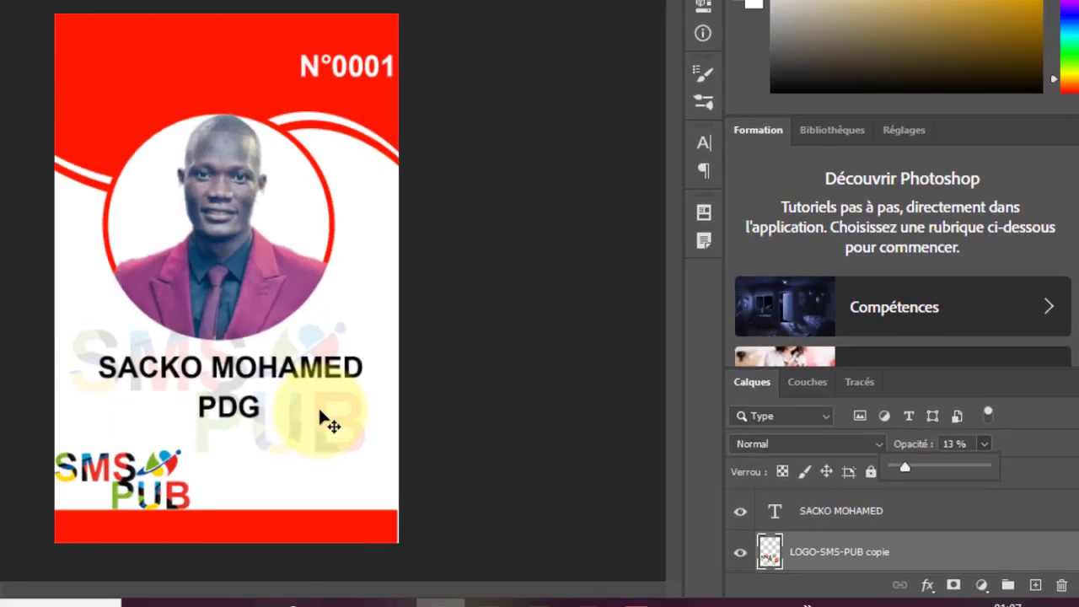
left_click_drag(171, 399, 172, 409)
left_click_drag(467, 436, 466, 442)
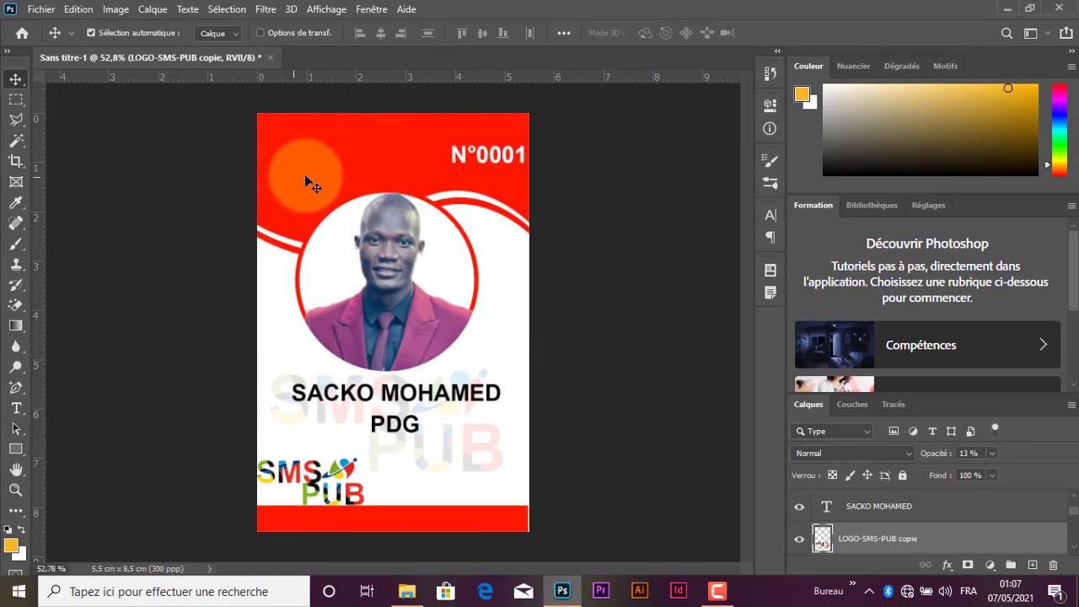
Deselect the logo copy and move the small original SMS PUB logo slightly higher above the bottom red band.
left_click(567, 264)
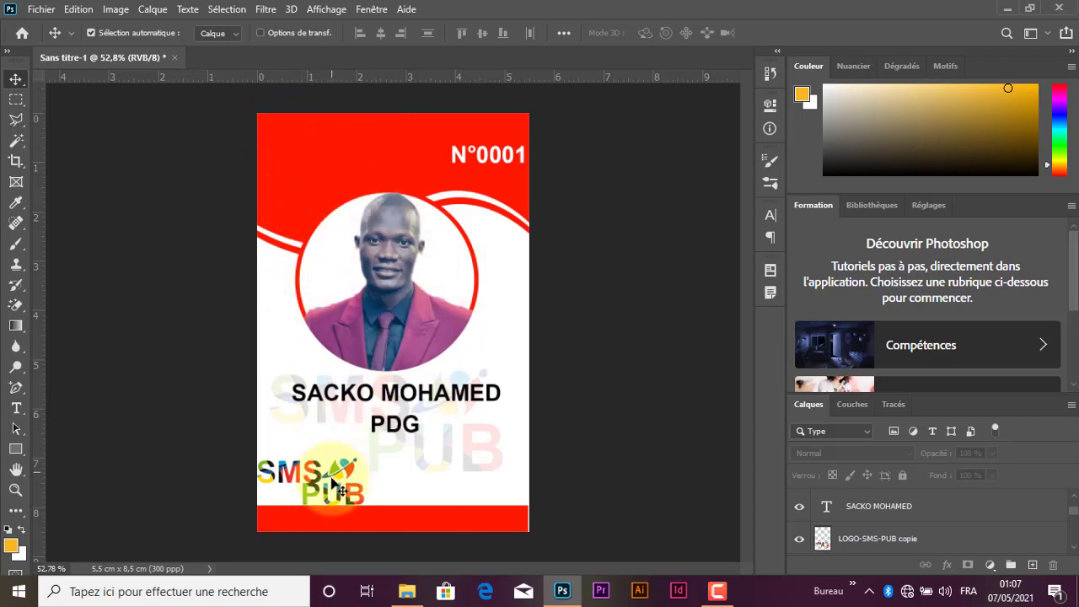
left_click_drag(337, 474, 334, 462)
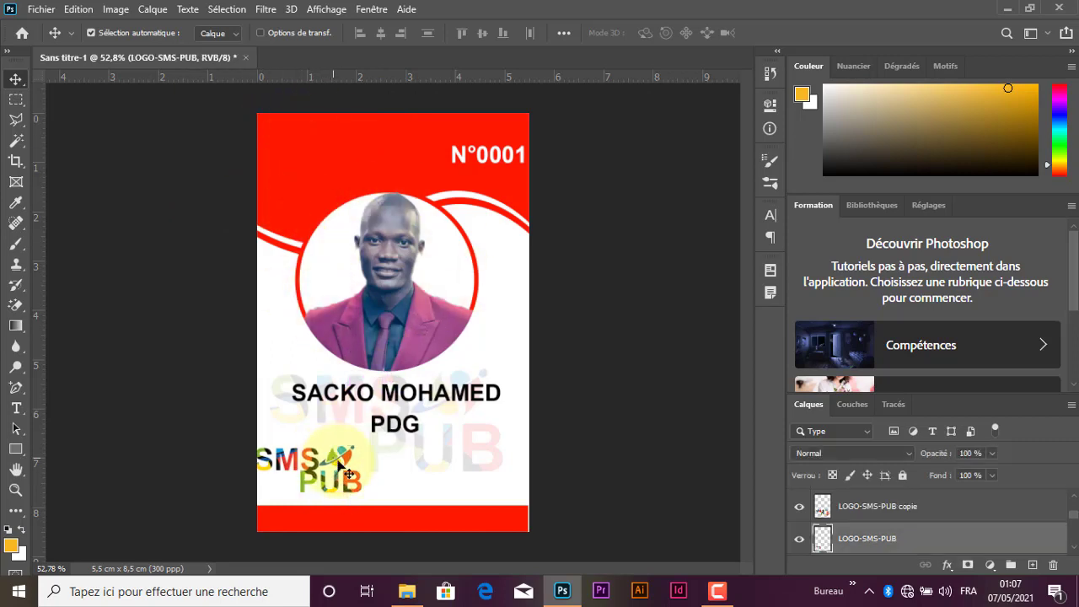